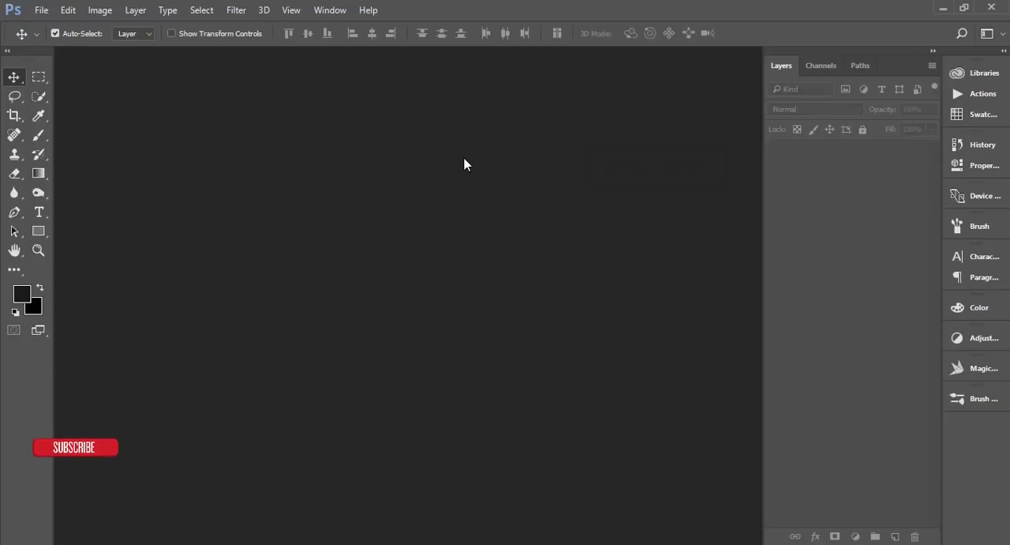
Step: Create a new 2560 x 1440 px document at 200 pixels/inch in RGB Color, 8 bit, with a white background
left_click(43, 11)
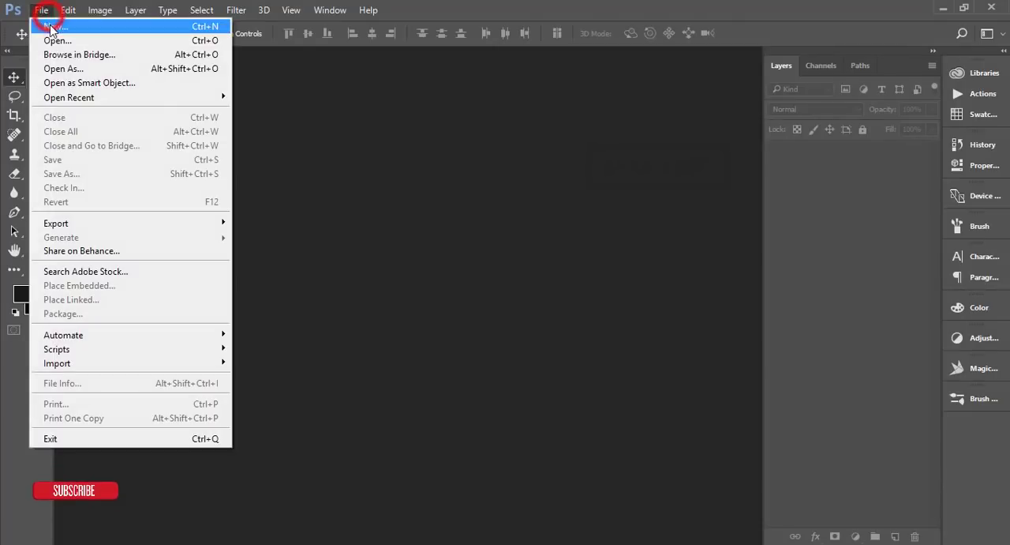
left_click(45, 24)
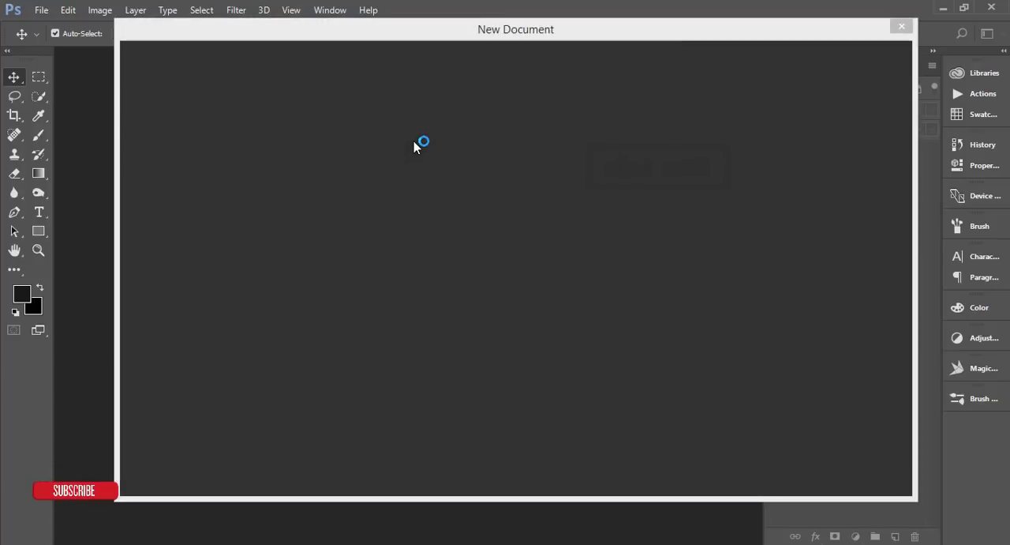
left_click(205, 167)
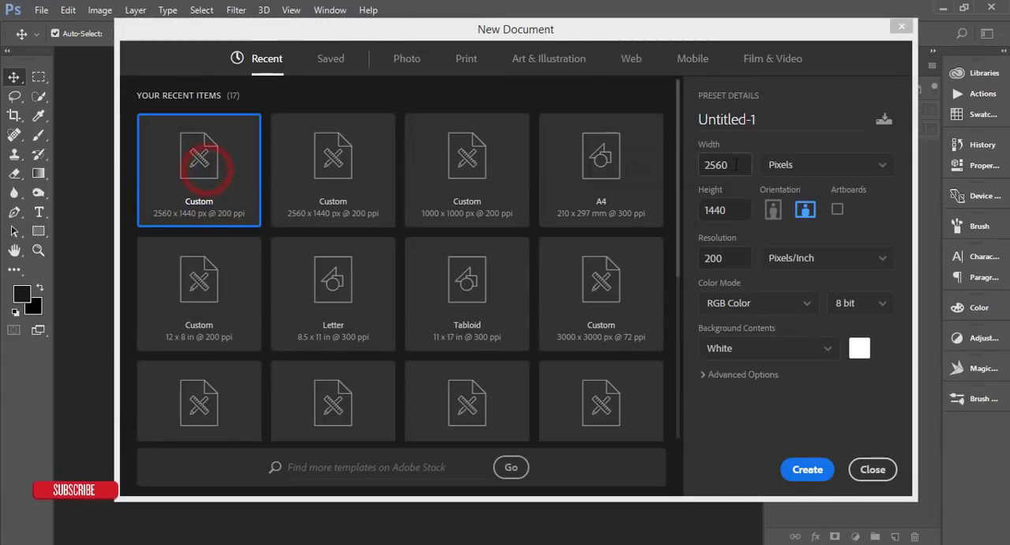
left_click(738, 256)
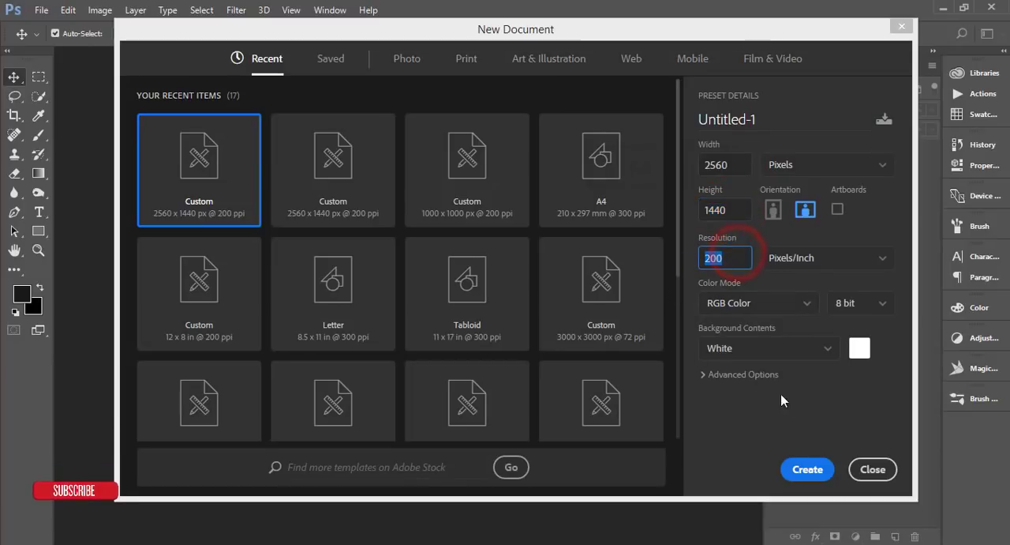
left_click(805, 471)
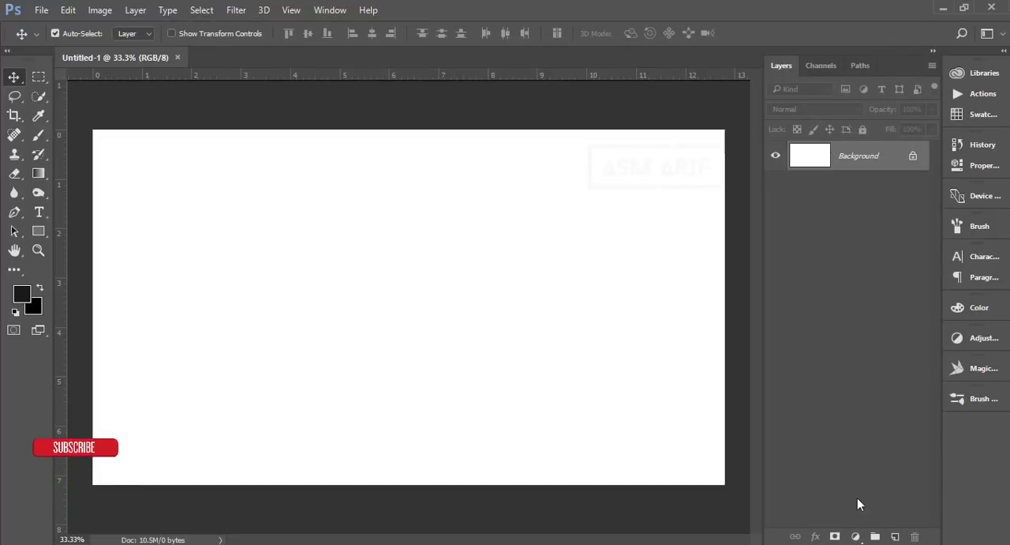
Step: Add a Solid Color fill layer in light grey d4d4d4 above the background
left_click(855, 536)
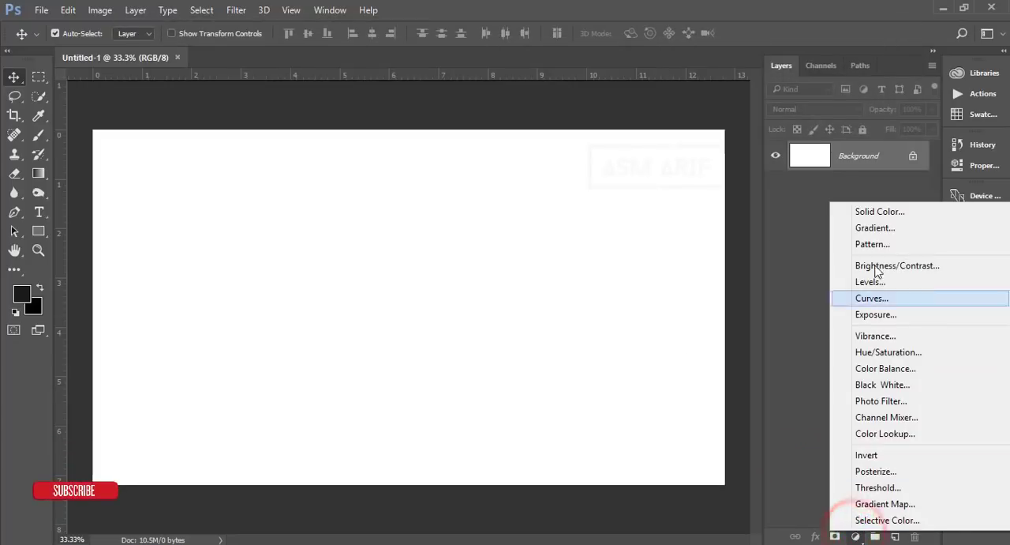
left_click(868, 211)
left_click(612, 290)
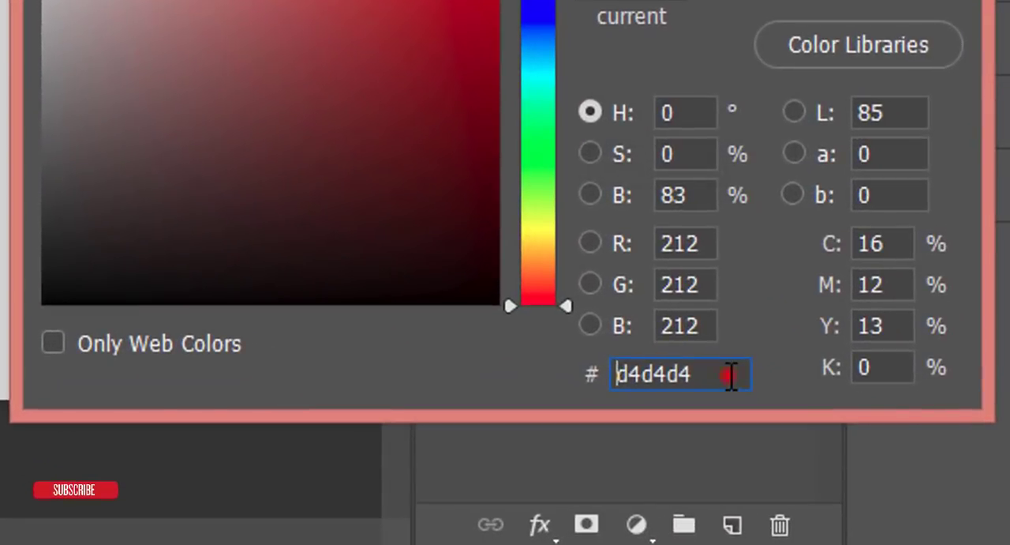
left_click_drag(893, 473, 848, 471)
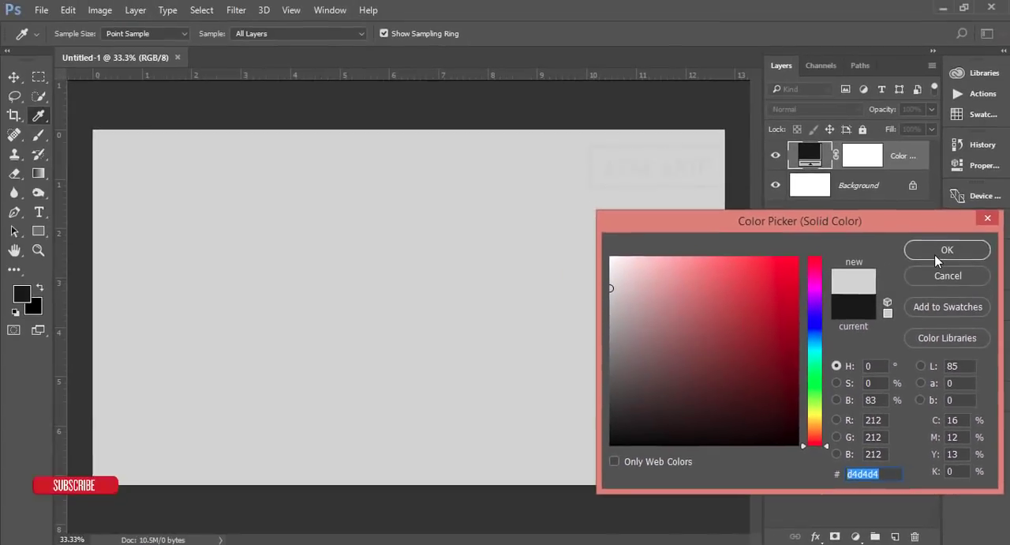
left_click(946, 251)
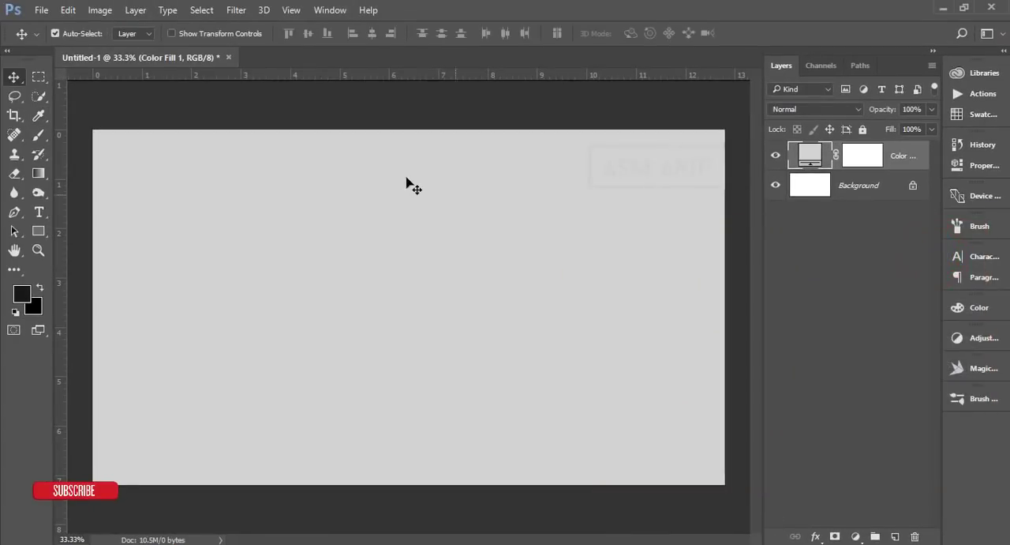
Step: Place file23.jpg as an embedded image and enlarge it to about 126% so it covers the canvas
left_click(41, 10)
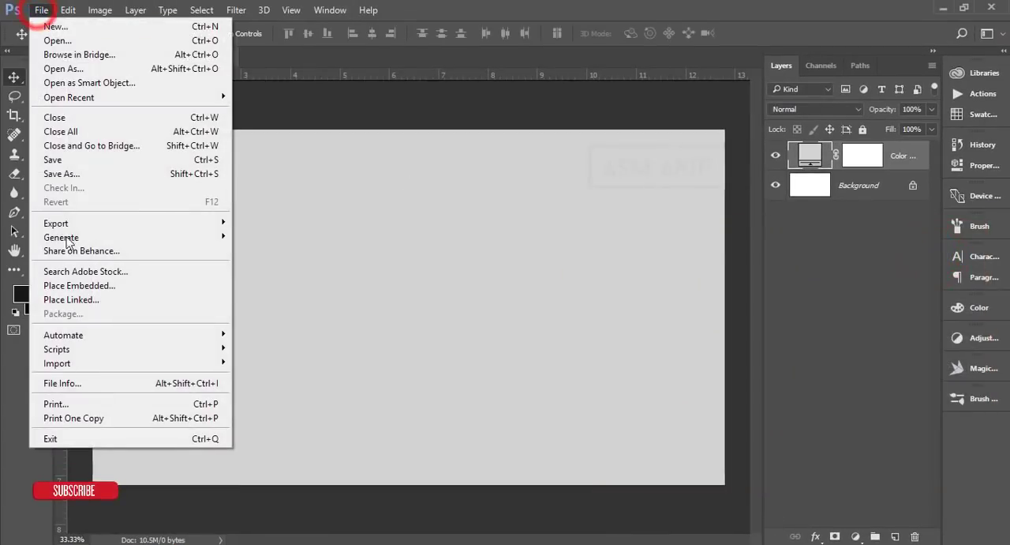
left_click(64, 285)
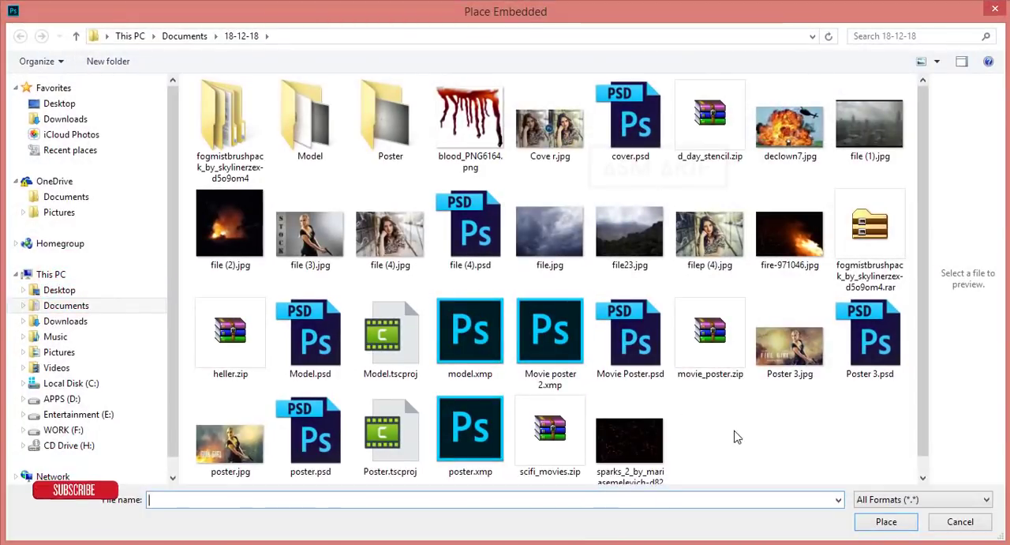
left_click(630, 229)
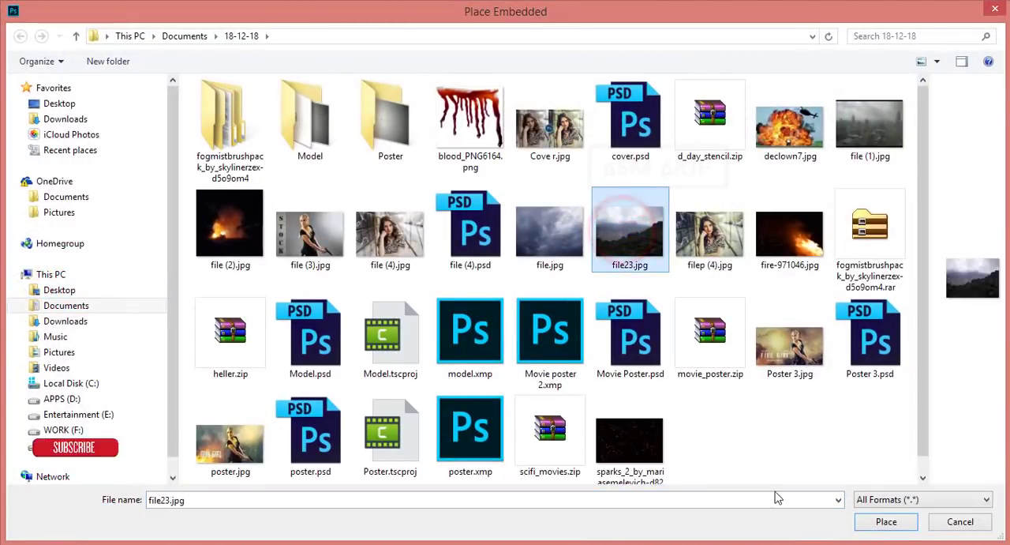
left_click(885, 521)
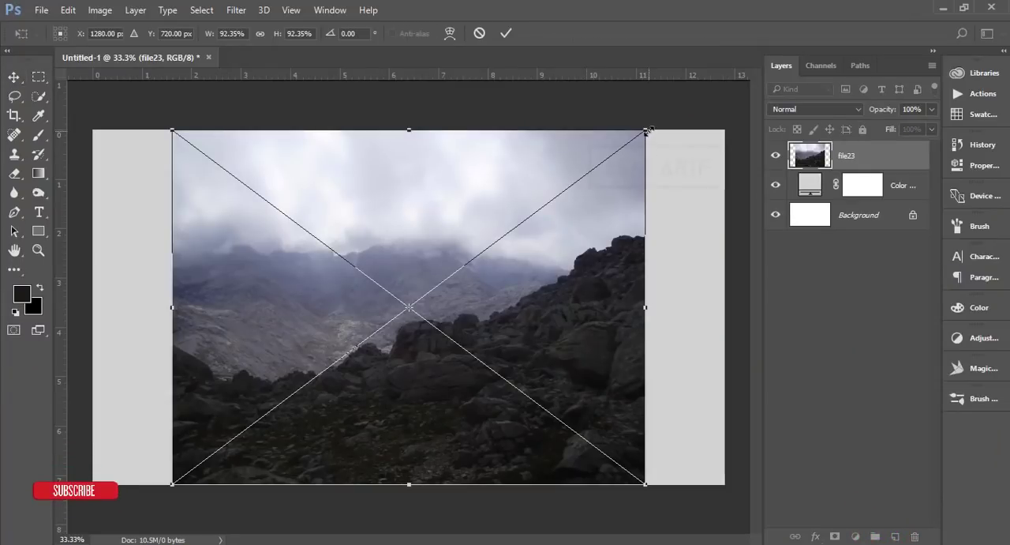
left_click_drag(648, 131, 754, 92)
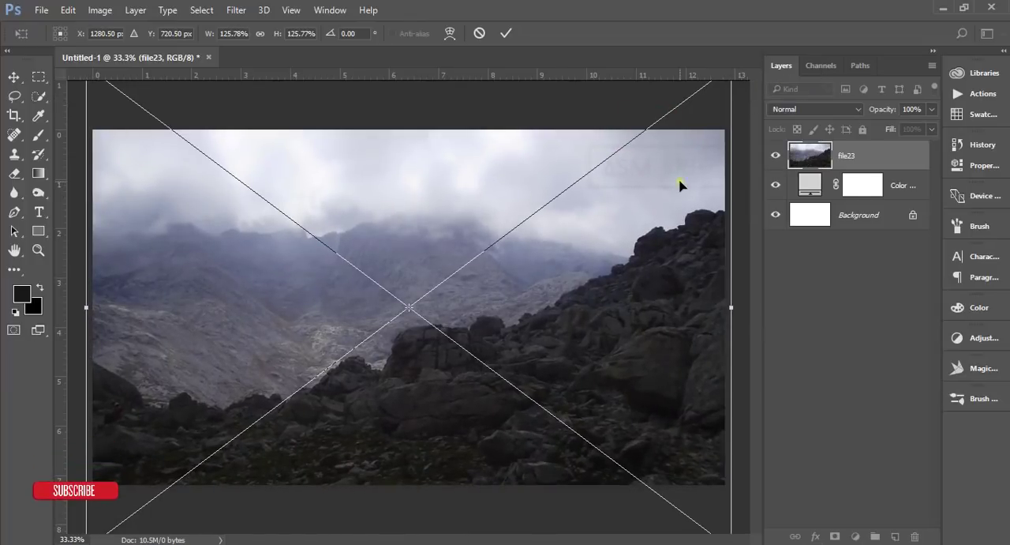
Step: Flip the placed mountain image horizontally and move it down until its top edge meets the canvas top, at about Y 980 px
right_click(679, 185)
left_click(719, 381)
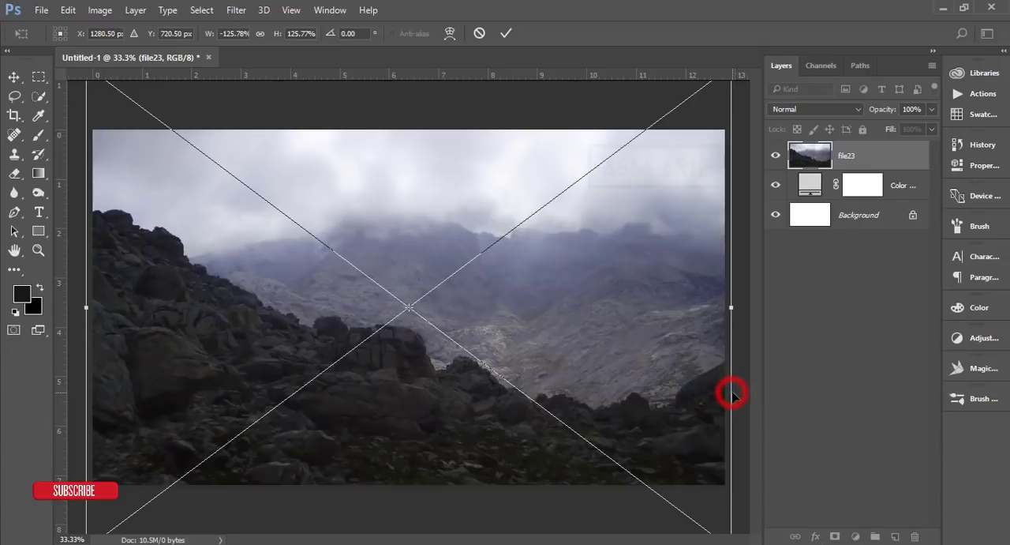
key("ctrl+minus")
left_click_drag(610, 330, 597, 356)
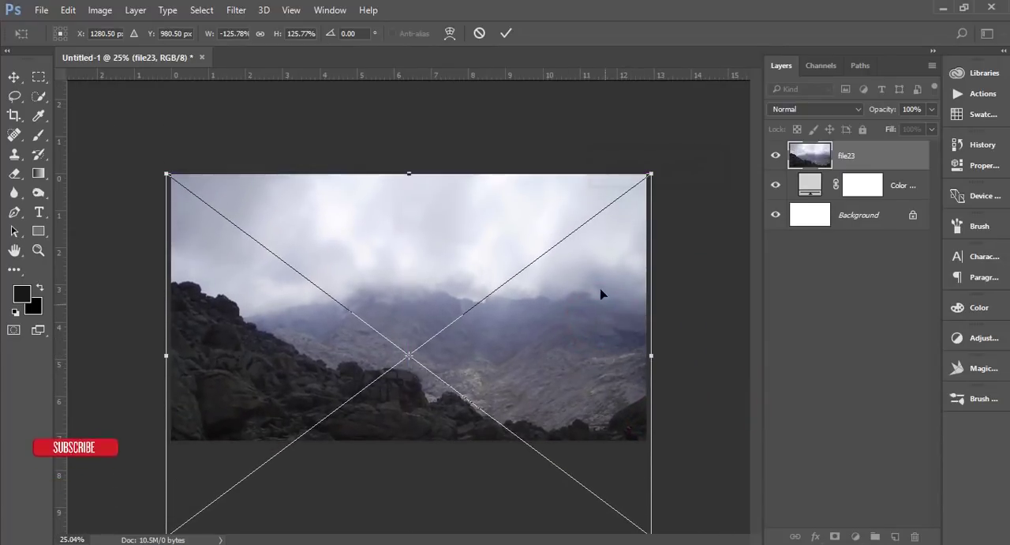
key("ctrl+minus")
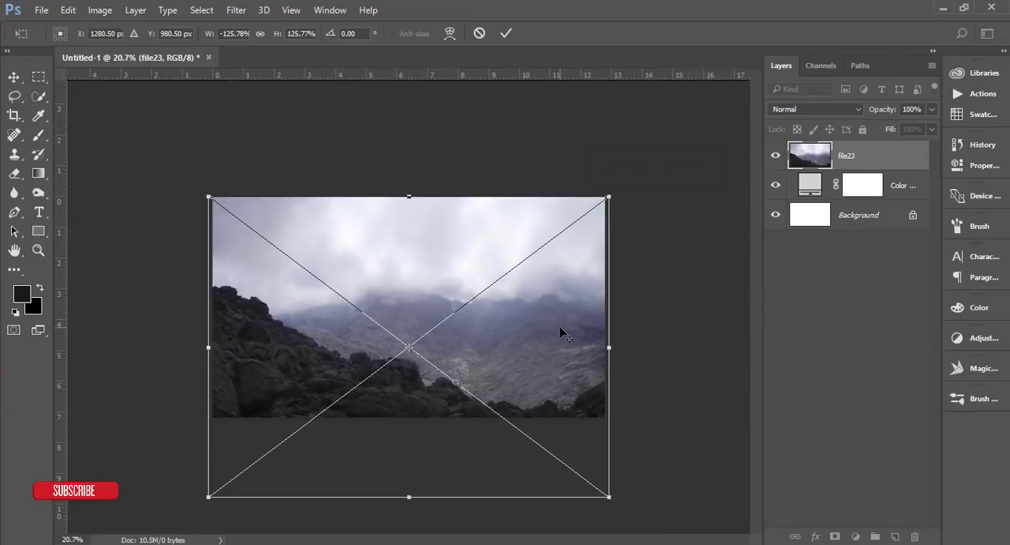
Step: Widen the mountain image's top edge in Perspective to about 138% width, move it up to about Y 883 px and apply the transform
key("ctrl+plus")
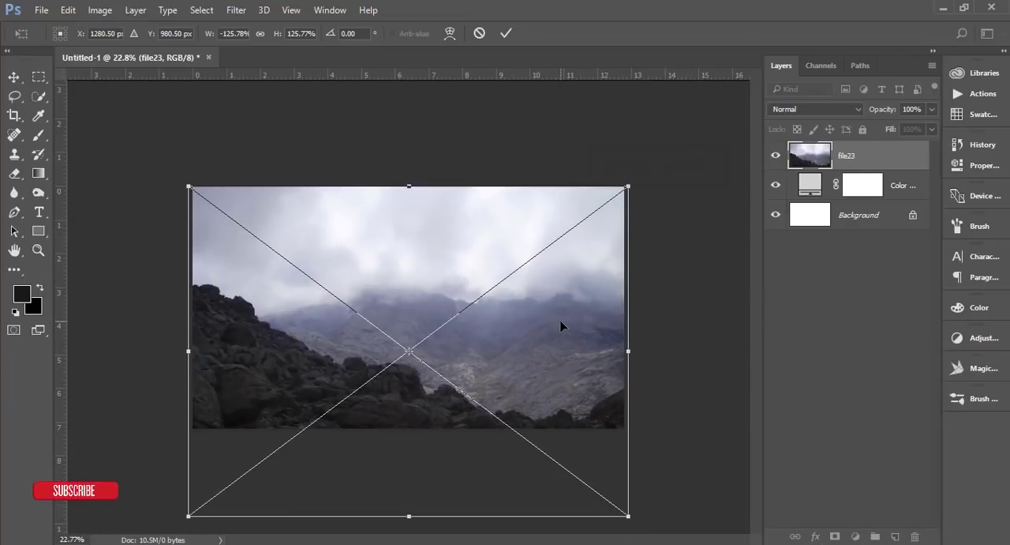
right_click(561, 325)
left_click(608, 187)
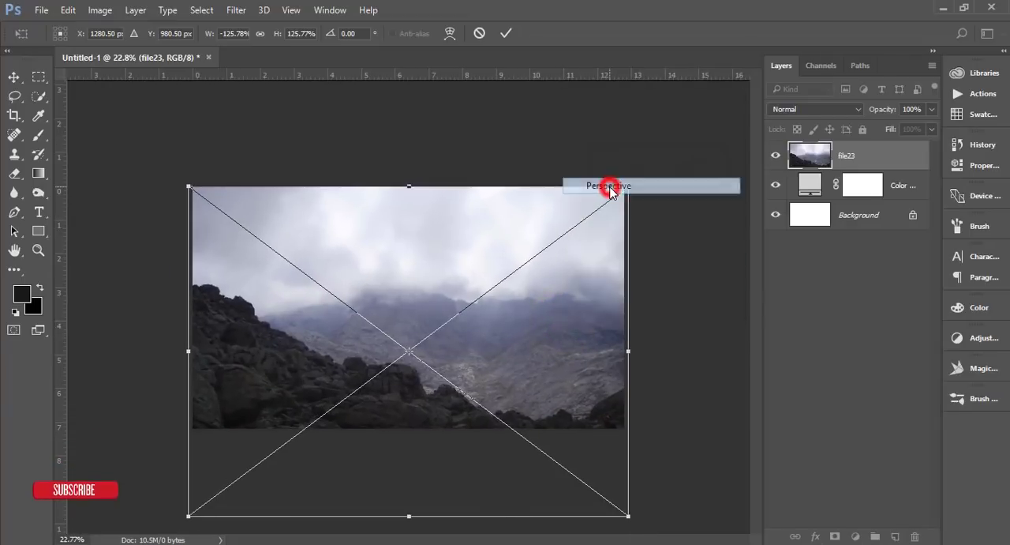
left_click_drag(629, 187, 651, 181)
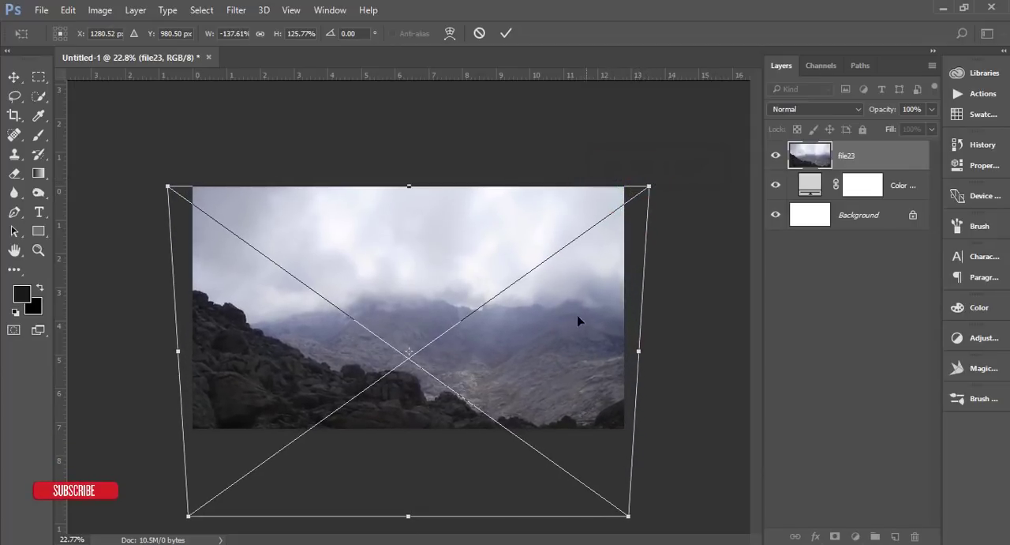
left_click_drag(577, 323, 579, 308)
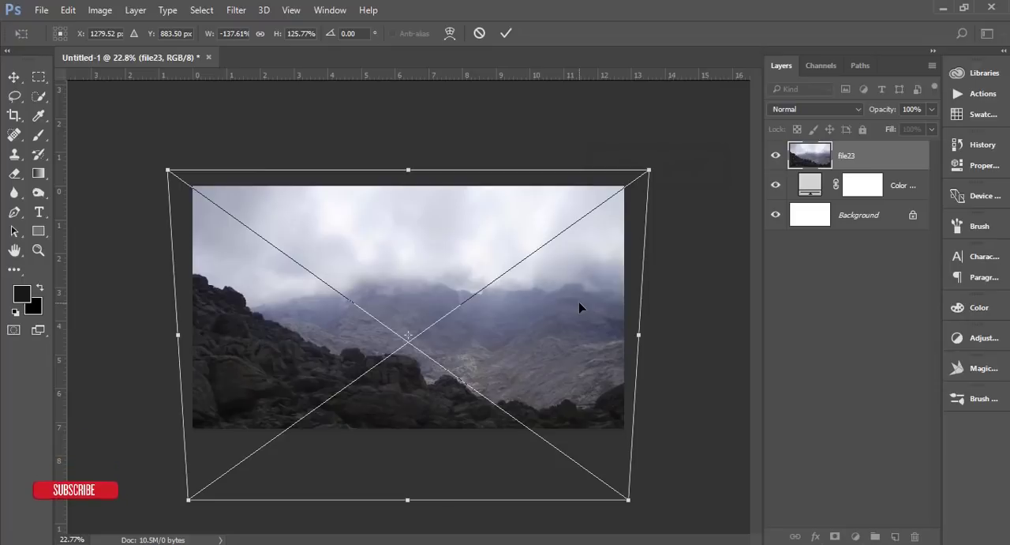
left_click(508, 33)
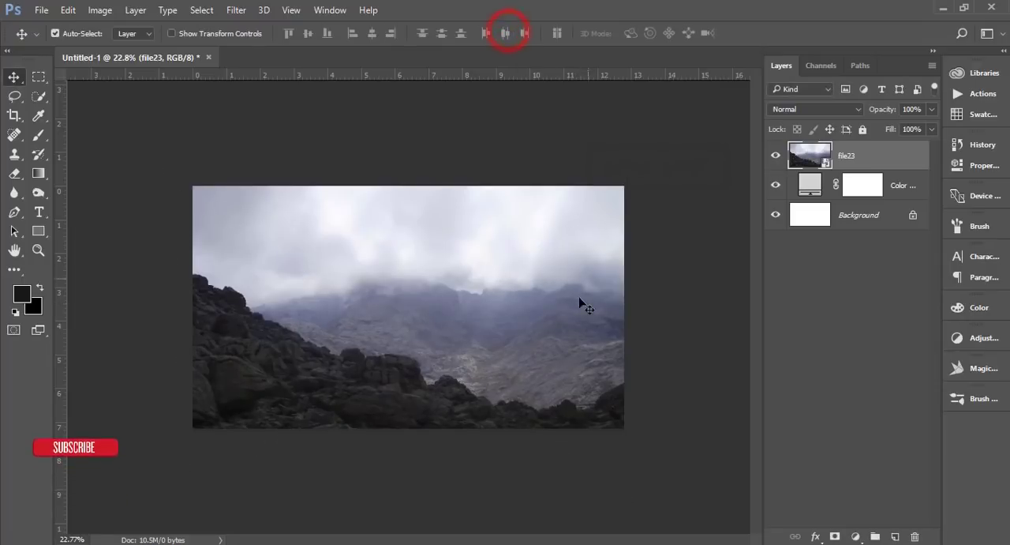
Step: Add a layer mask to file23 and fade out its sky with black linear gradients from the canvas top, using the transparent preset
scroll(579, 303, "up", 2)
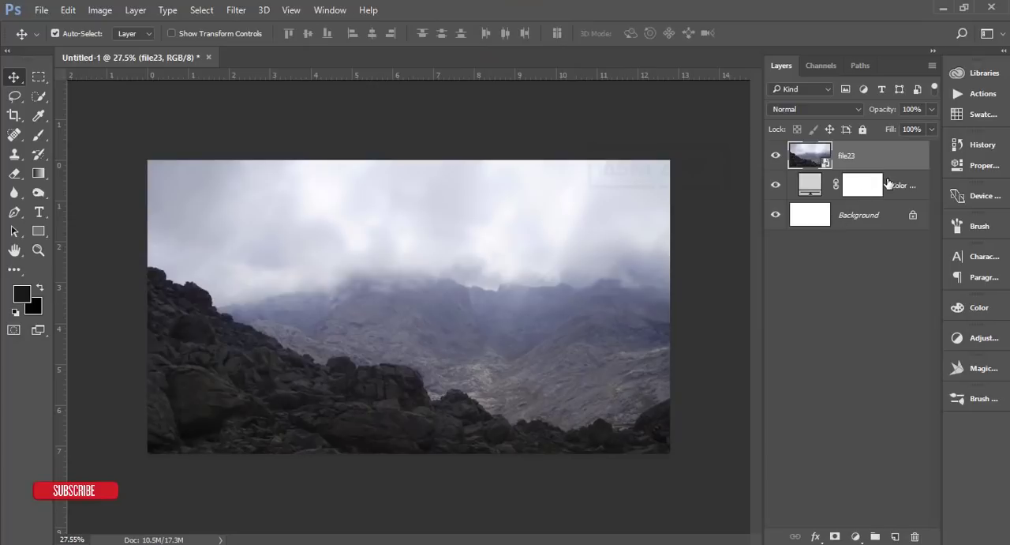
left_click(835, 536)
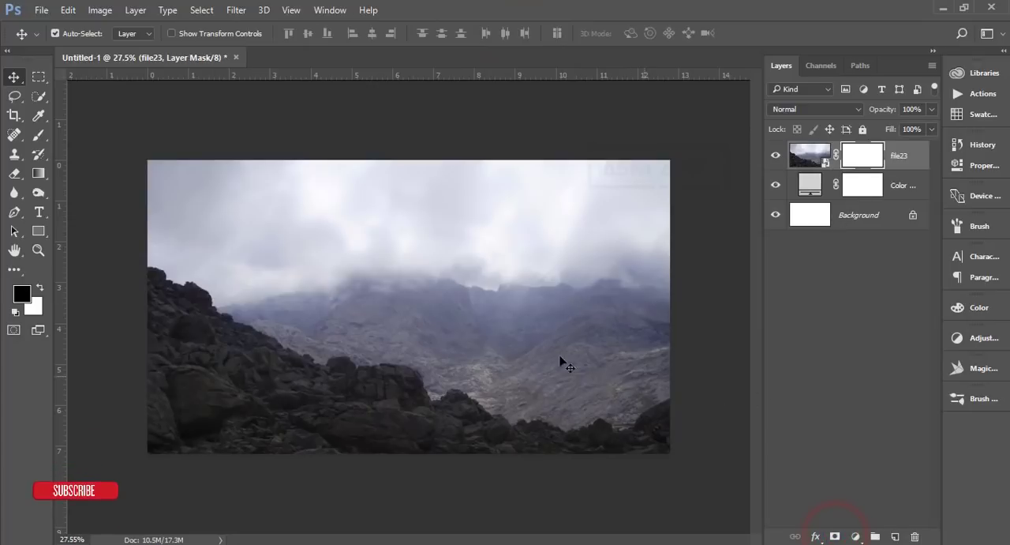
left_click(38, 173)
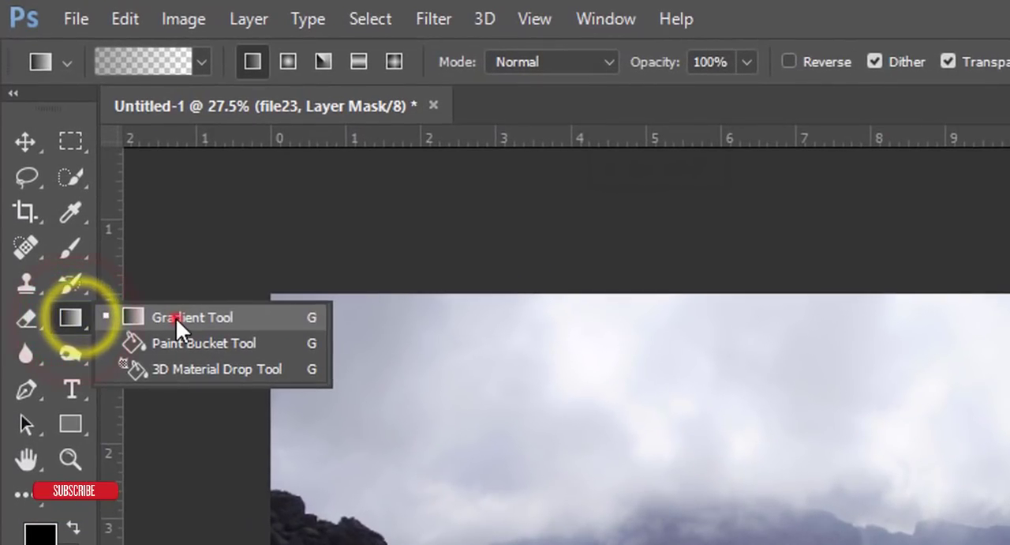
left_click(176, 317)
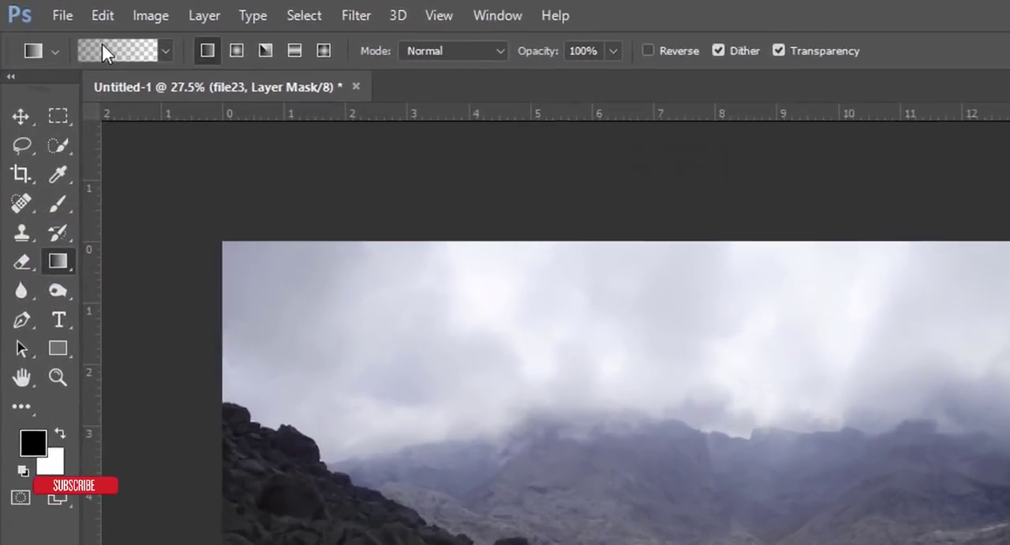
left_click(202, 61)
left_click(293, 318)
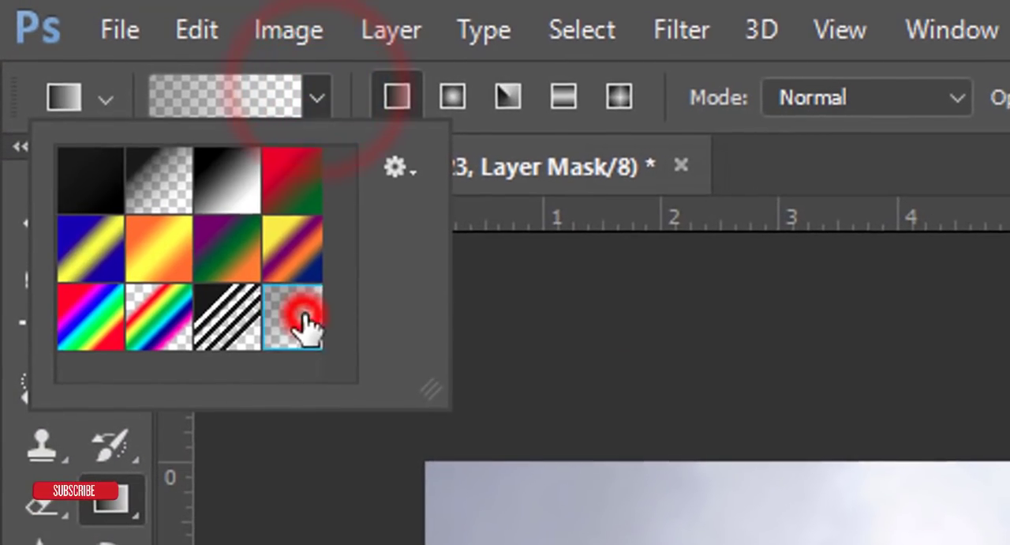
left_click(606, 33)
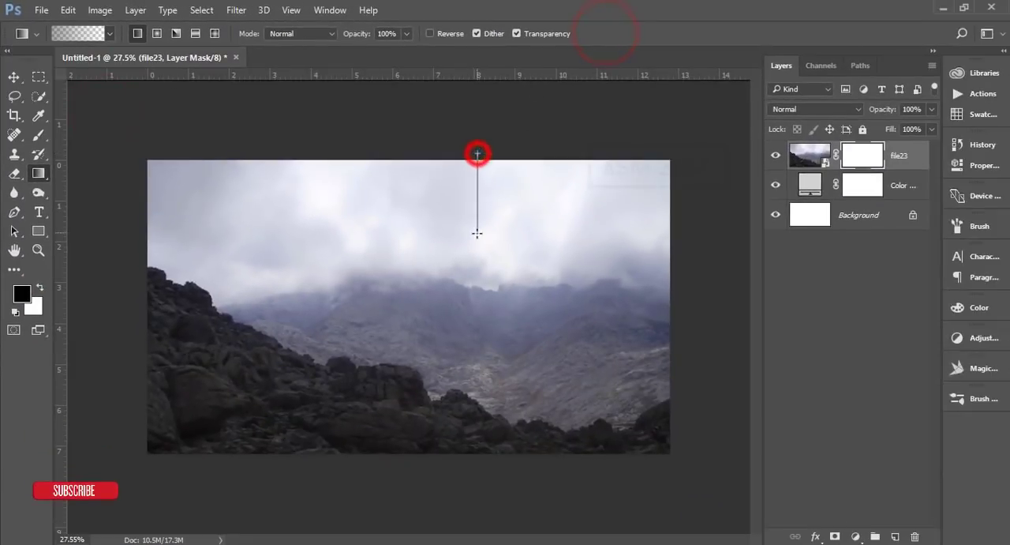
left_click_drag(476, 233, 481, 286)
left_click_drag(491, 167, 484, 303)
left_click_drag(492, 140, 492, 329)
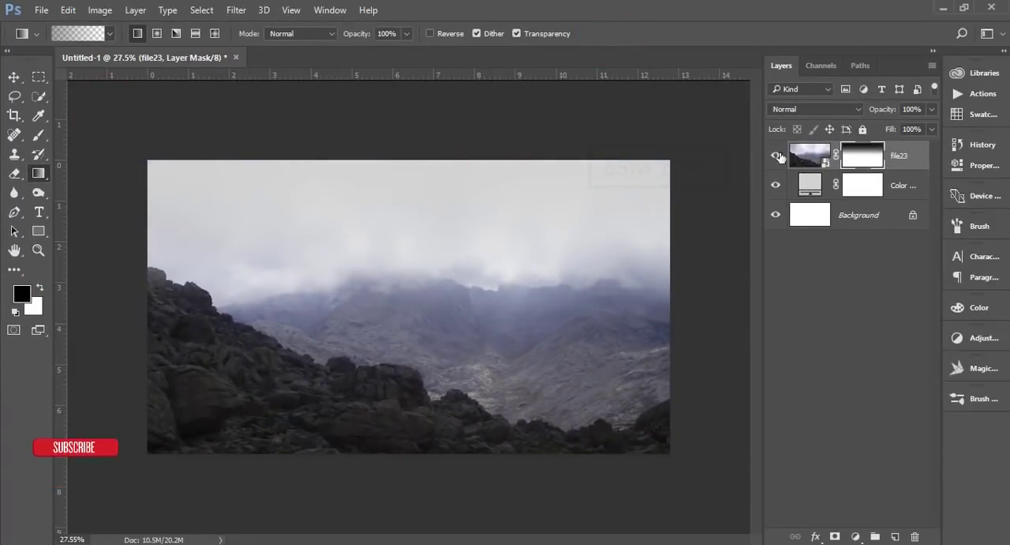
Step: Place file.jpg as an embedded image directly above the Color Fill layer and enlarge it to about 39.7% so it covers the canvas
left_click(901, 187)
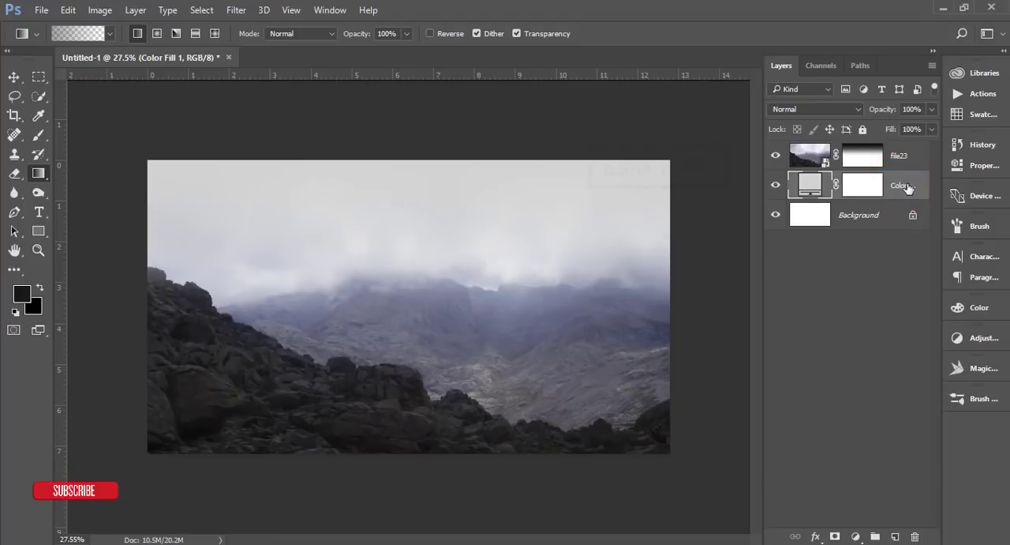
left_click(776, 186)
left_click(775, 186)
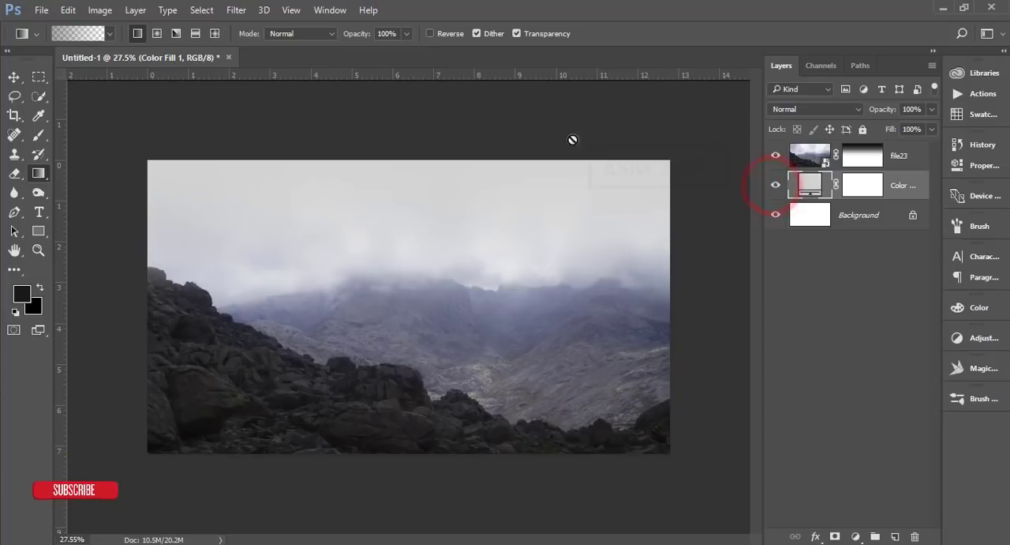
left_click(41, 10)
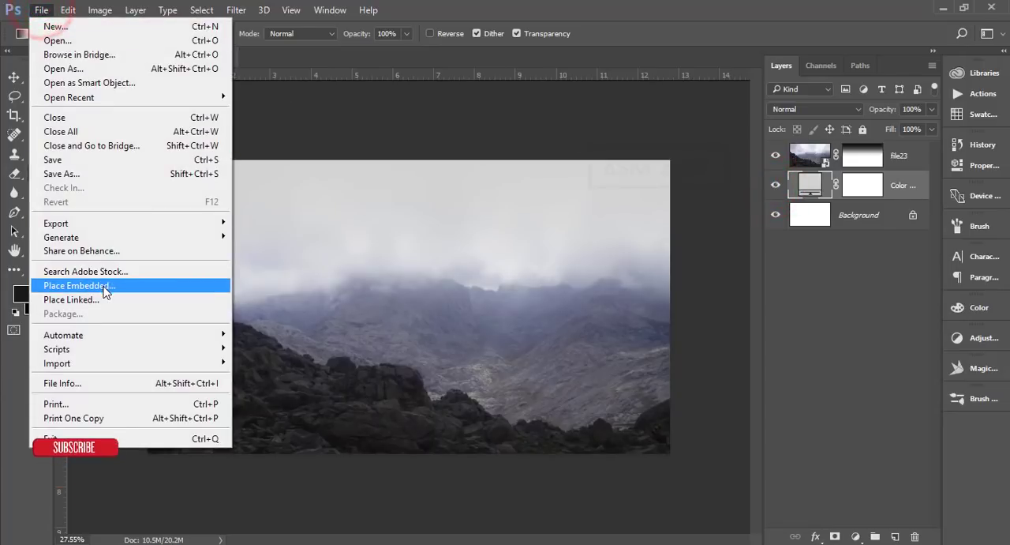
left_click(103, 286)
left_click(539, 253)
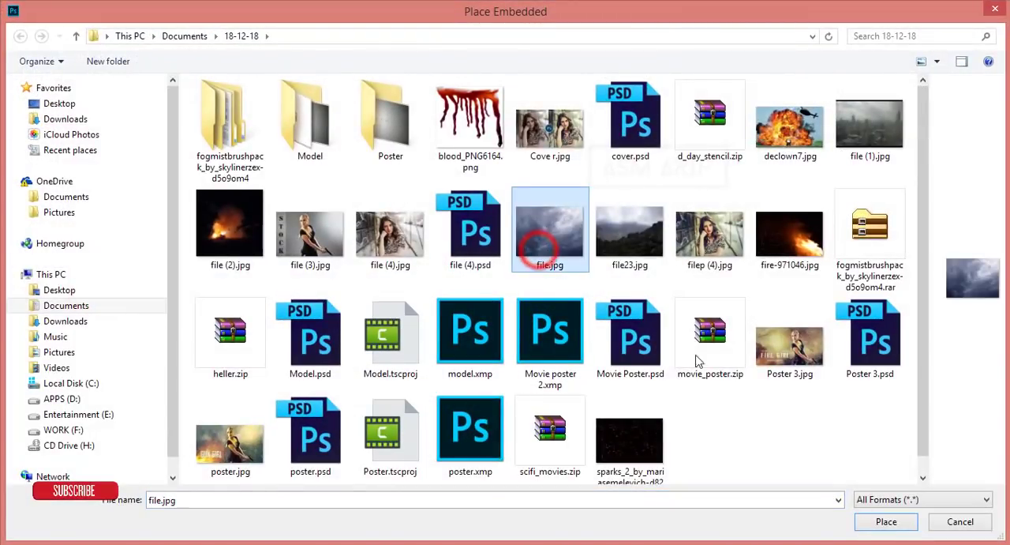
left_click(892, 522)
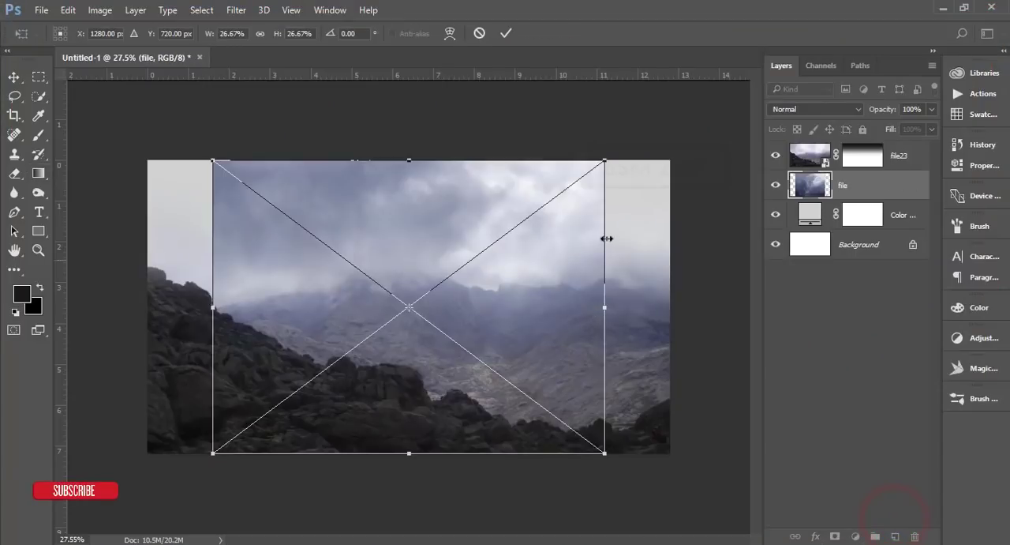
left_click_drag(602, 163, 700, 89)
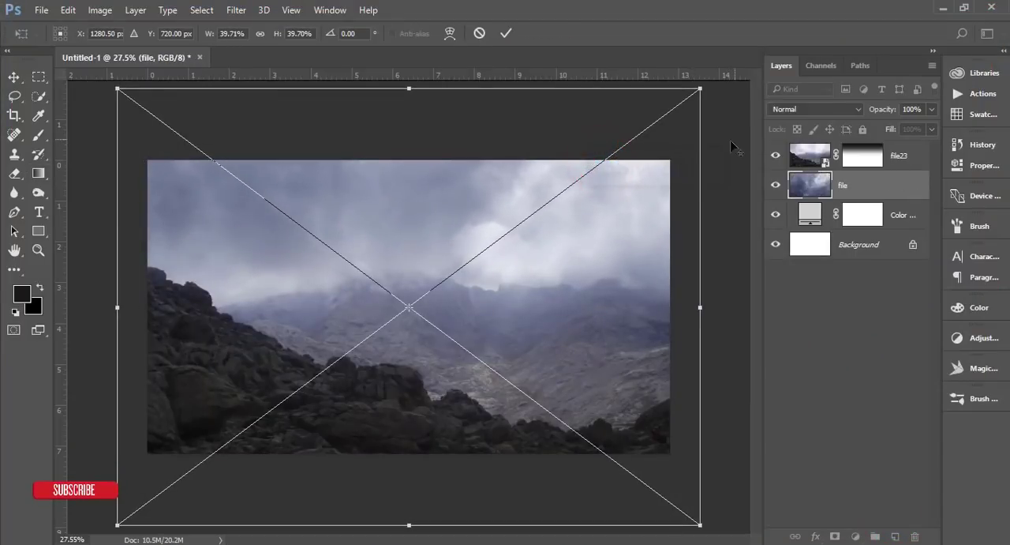
Step: Flip the cloudy sky image horizontally, move it to about X 1345 px, Y 560 px, and apply the placement
right_click(621, 207)
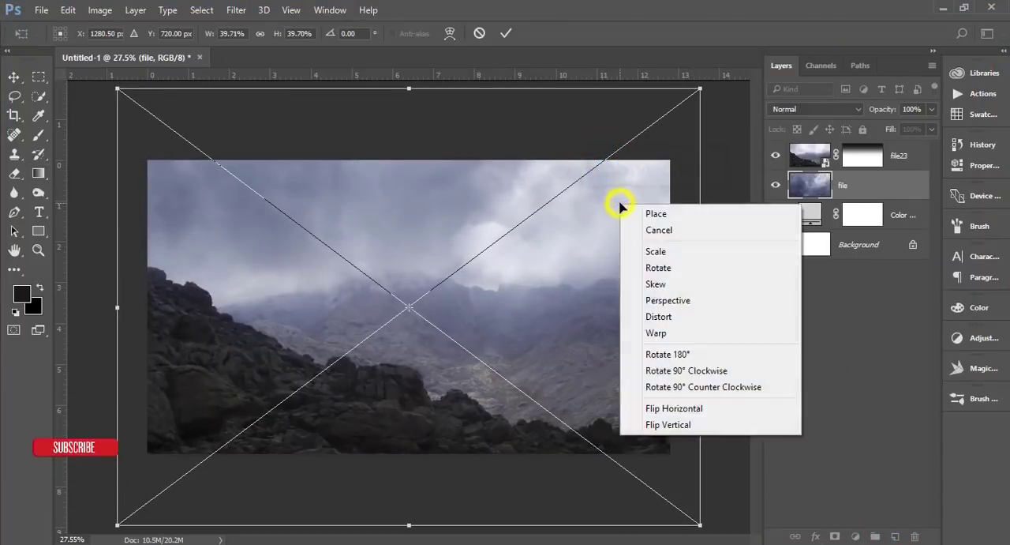
left_click(675, 408)
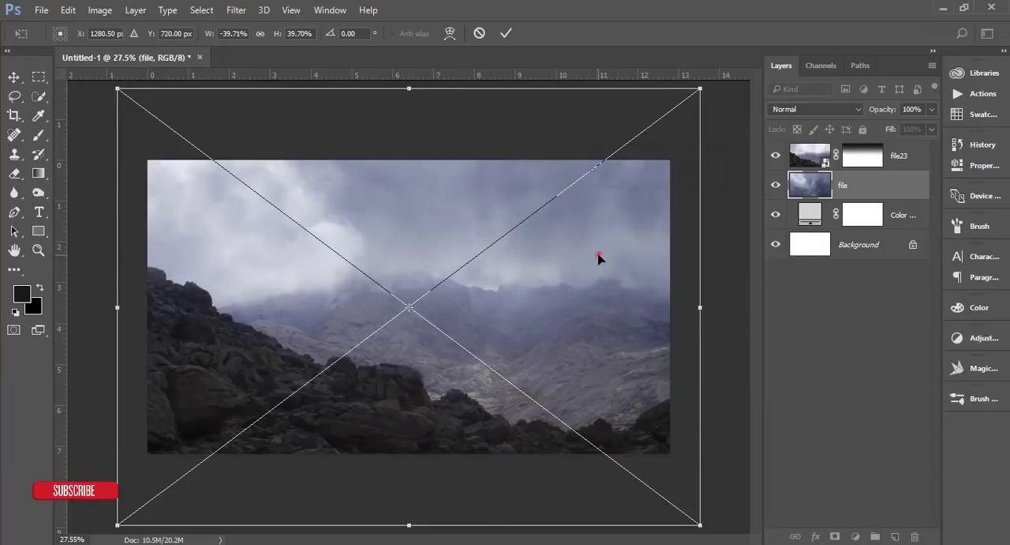
left_click_drag(598, 258, 612, 227)
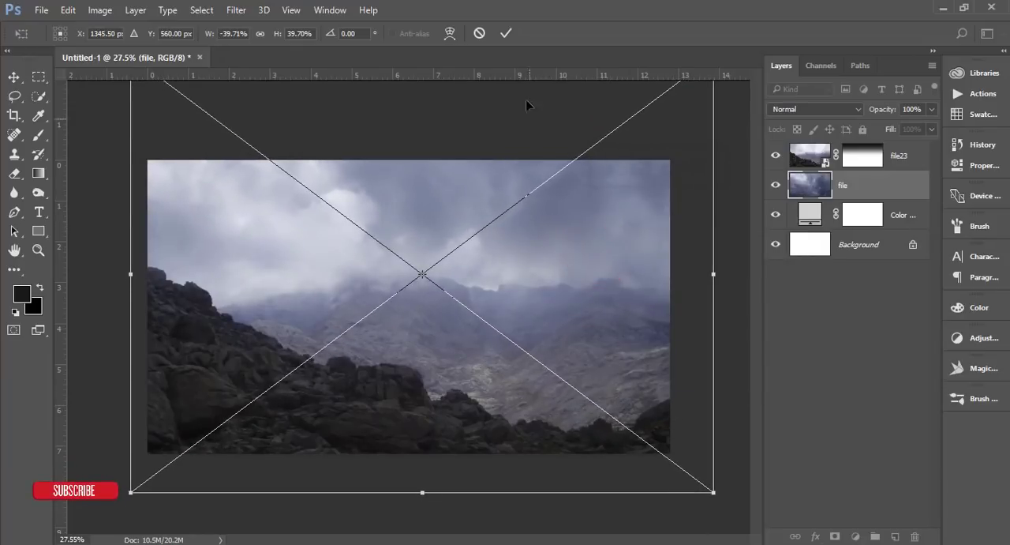
left_click(507, 33)
key("g")
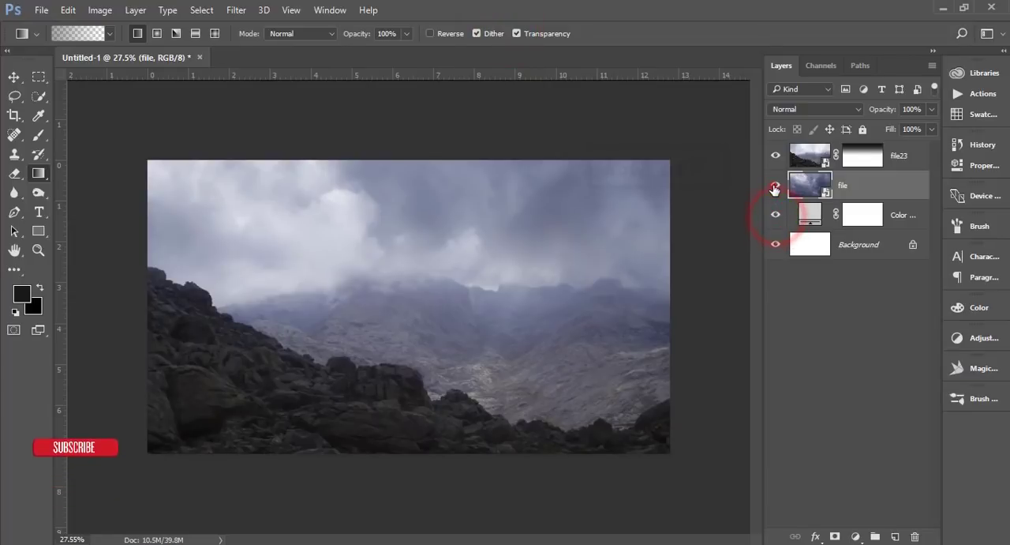
left_click(776, 185)
left_click(776, 184)
left_click(775, 155)
left_click(776, 155)
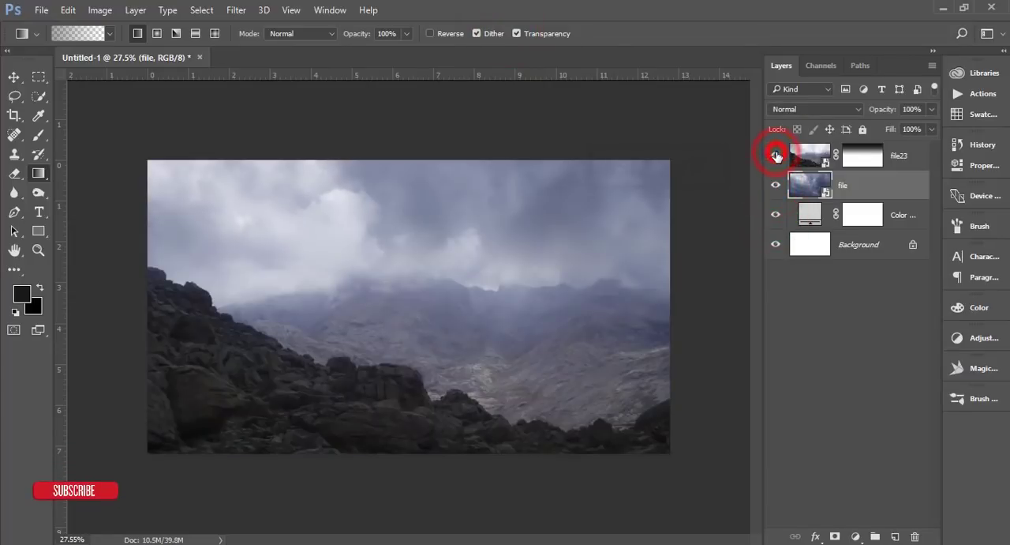
Step: Place Model.psd as an embedded image and move its layer above file23
left_click(40, 10)
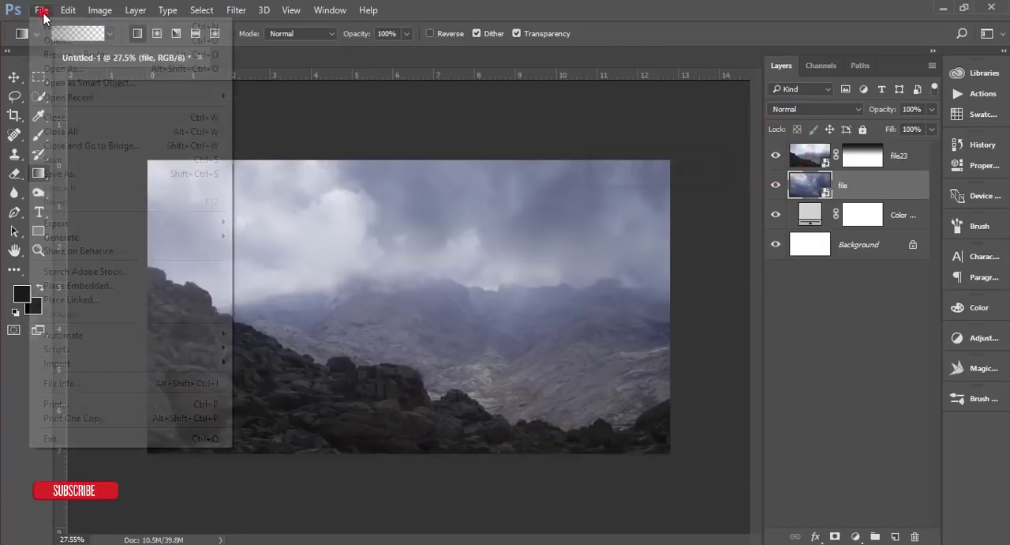
left_click(79, 286)
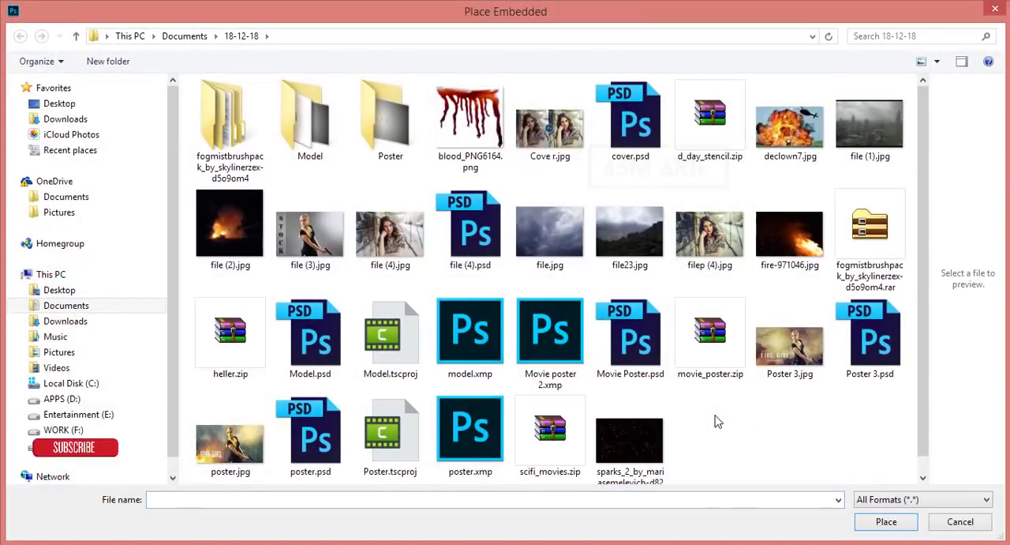
left_click(767, 430)
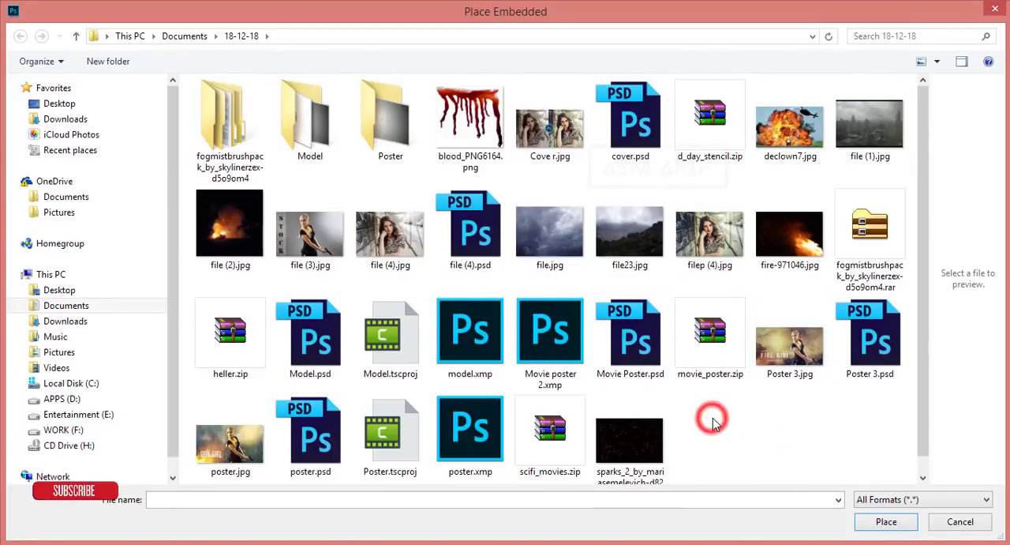
scroll(713, 424, "down", 1)
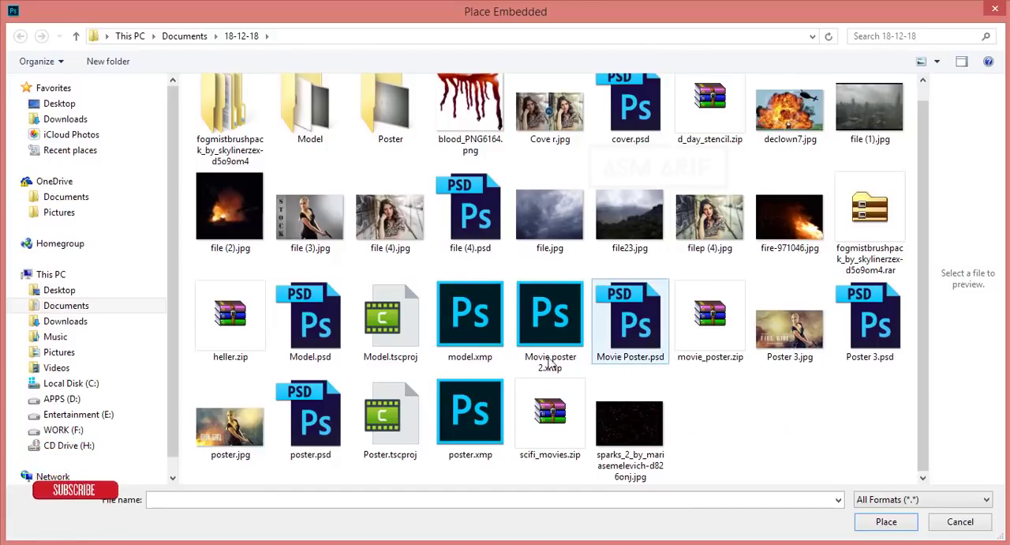
left_click(330, 350)
left_click(891, 521)
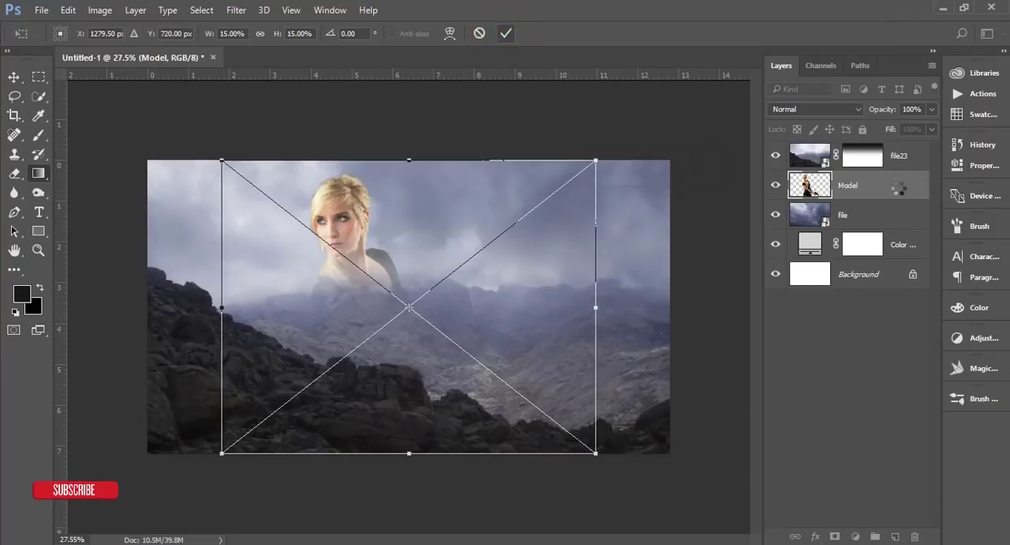
left_click(506, 33)
left_click_drag(898, 187, 899, 150)
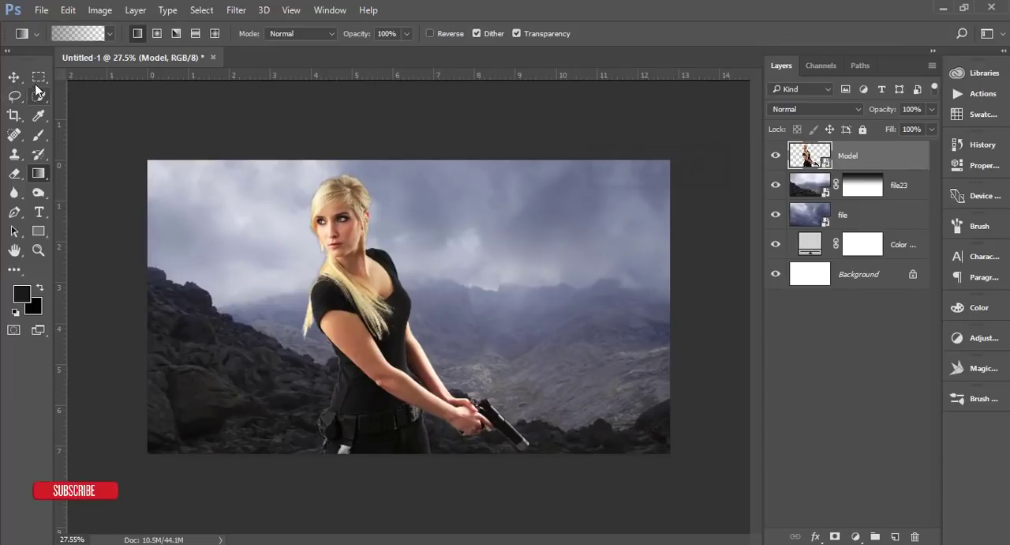
Step: Move the woman to the right of the canvas centre and delete the placed Model layer
left_click(13, 77)
left_click_drag(399, 318, 496, 315)
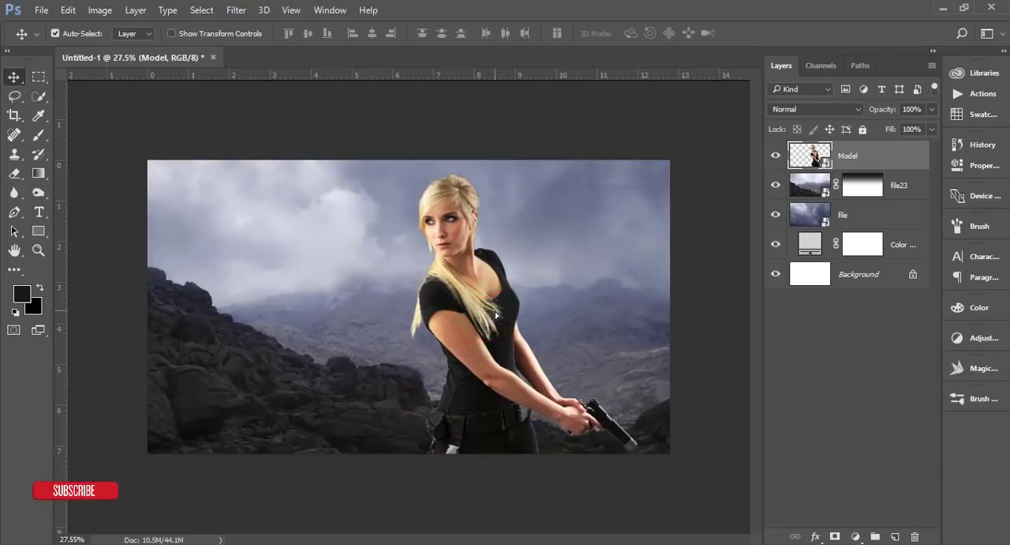
key("ctrl+plus")
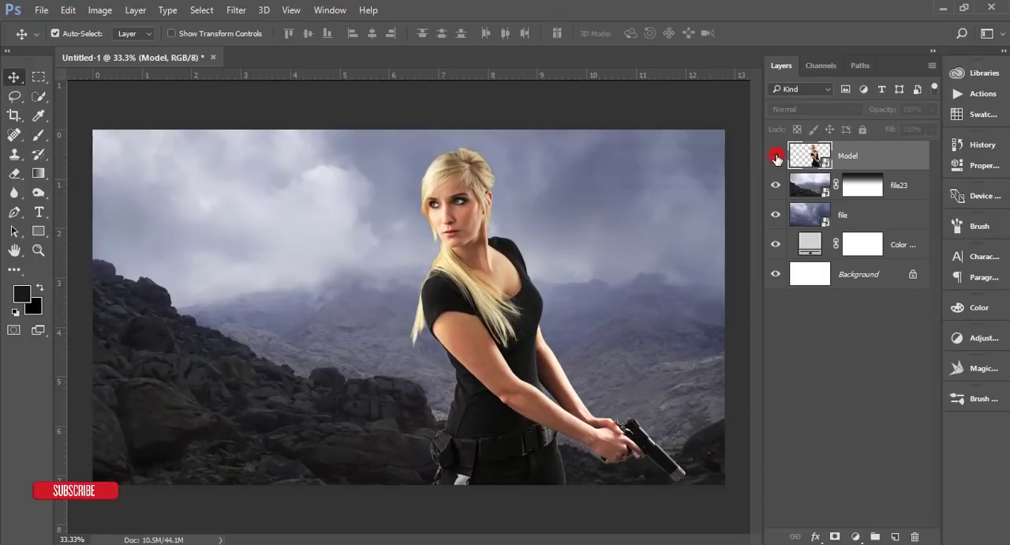
left_click(777, 158)
scroll(671, 269, "down", 1)
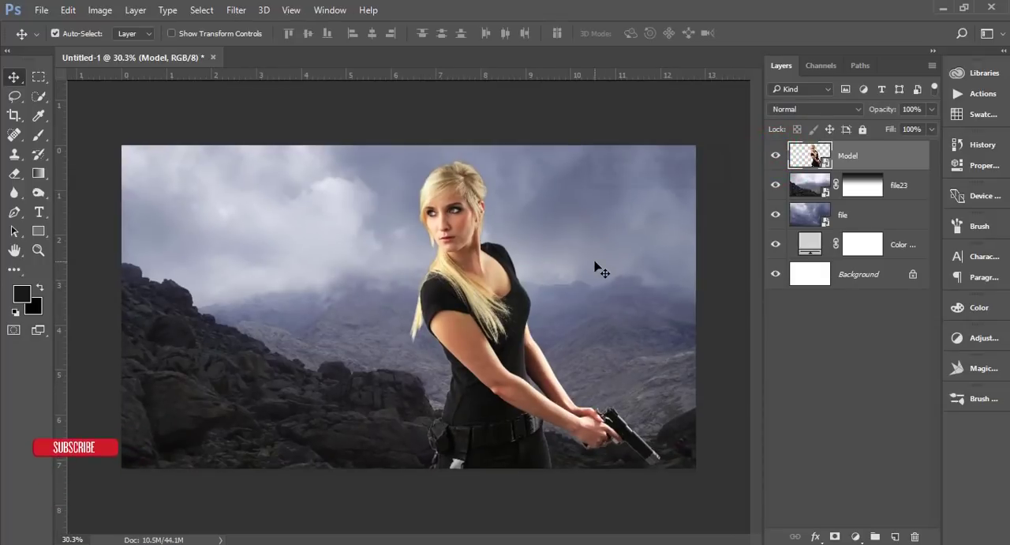
left_click(777, 158)
left_click(777, 158)
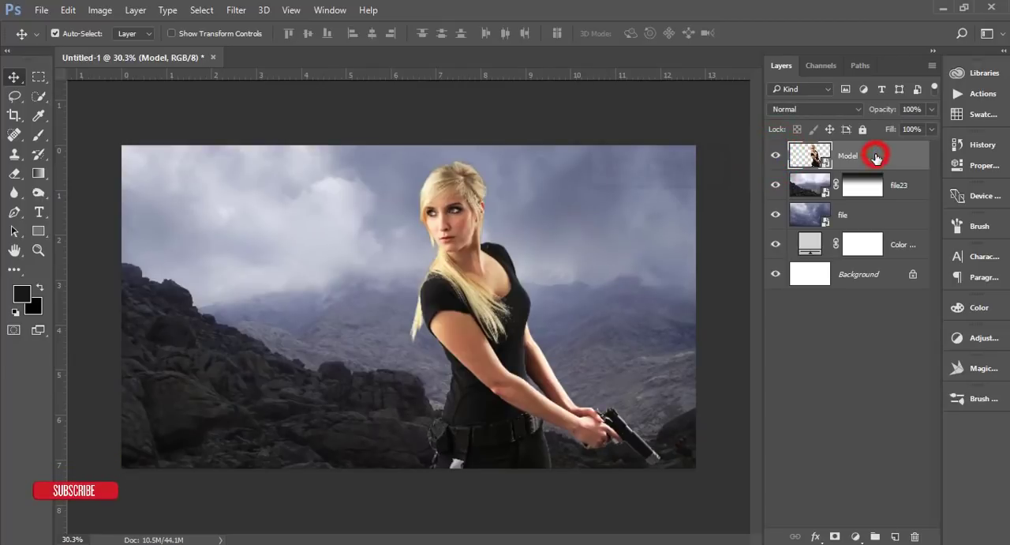
key("Delete")
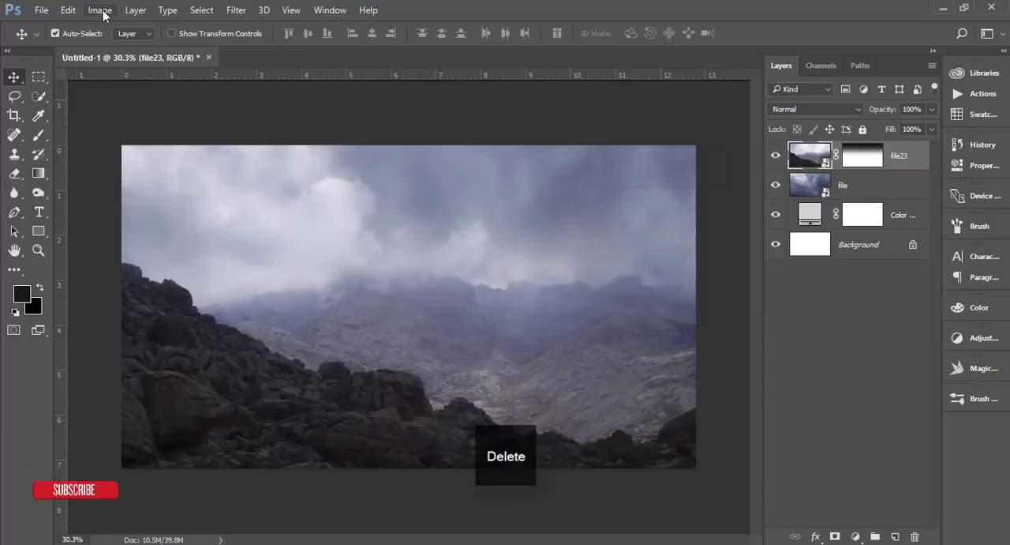
Step: Place Model.psd again as an embedded image above file23 and move the woman right of the canvas centre
left_click(48, 12)
left_click(84, 282)
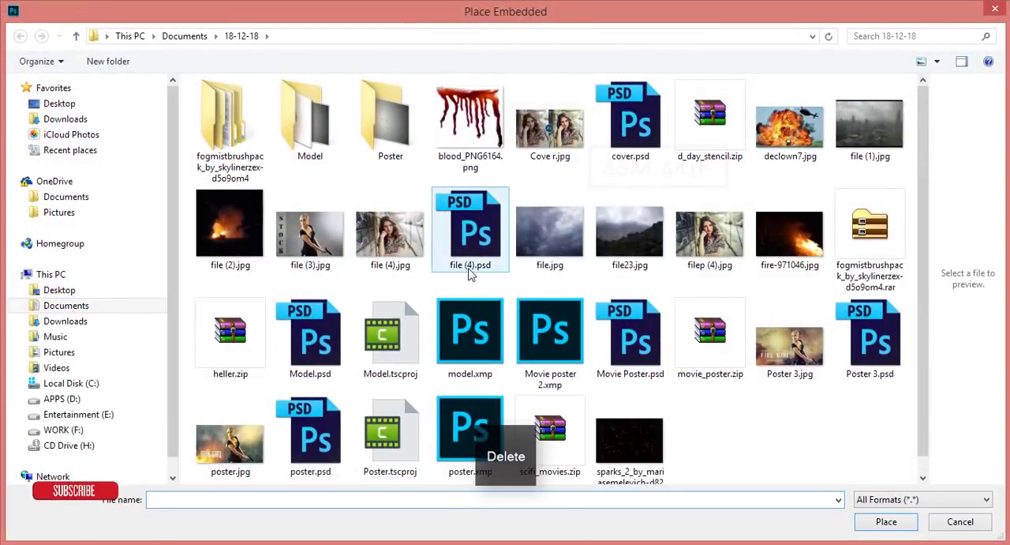
double_click(303, 367)
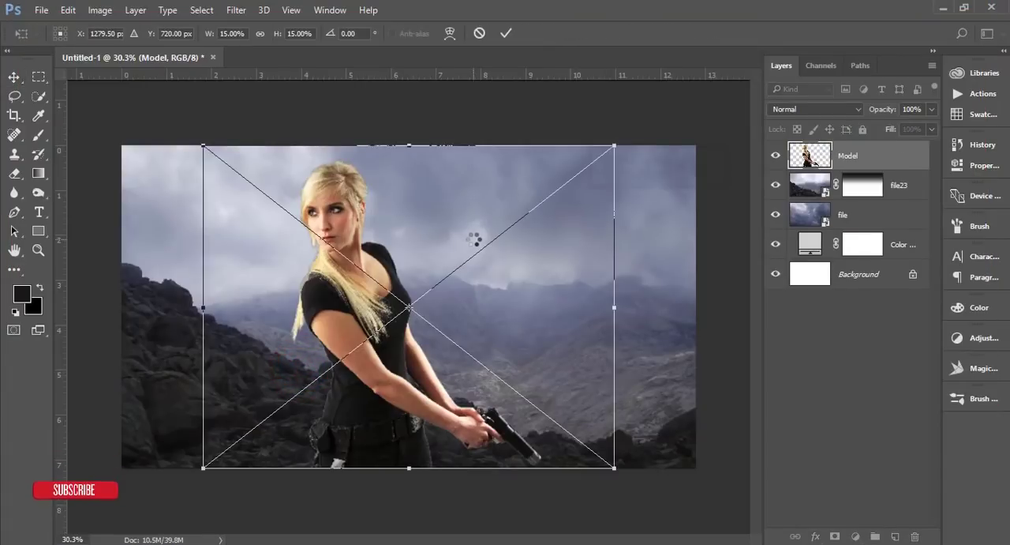
left_click(506, 33)
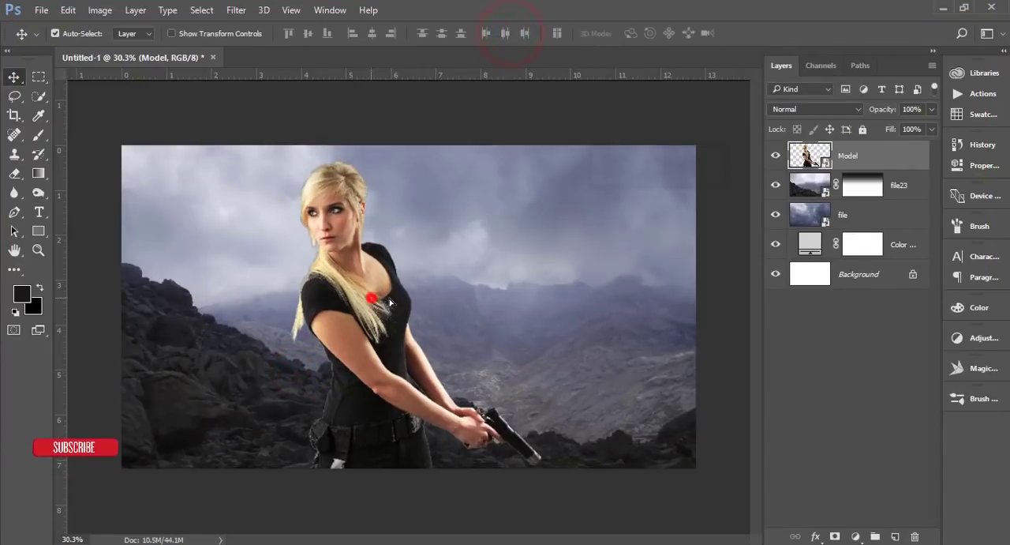
left_click_drag(371, 297, 491, 299)
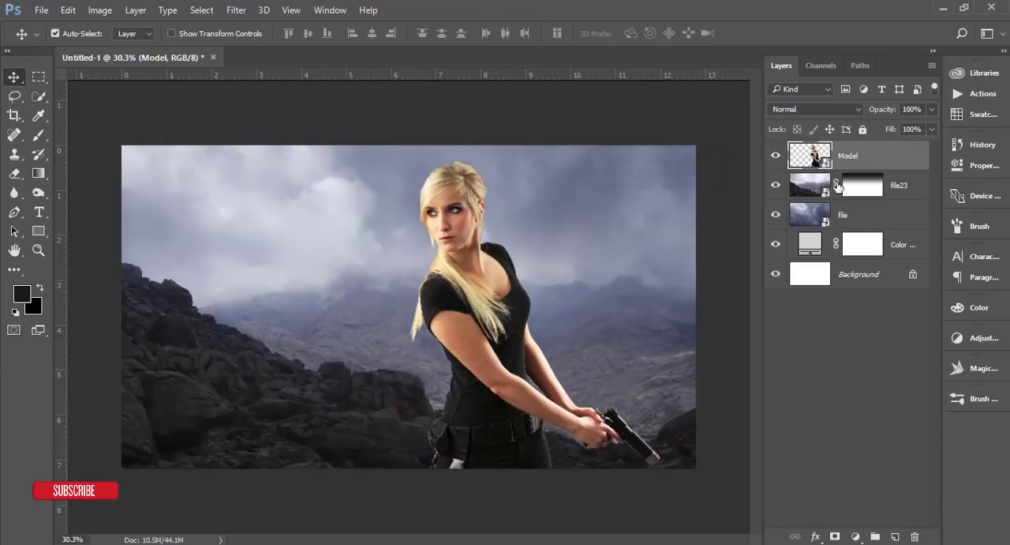
Step: Rasterize the Model layer and move the file23 mountain image slightly down
right_click(884, 158)
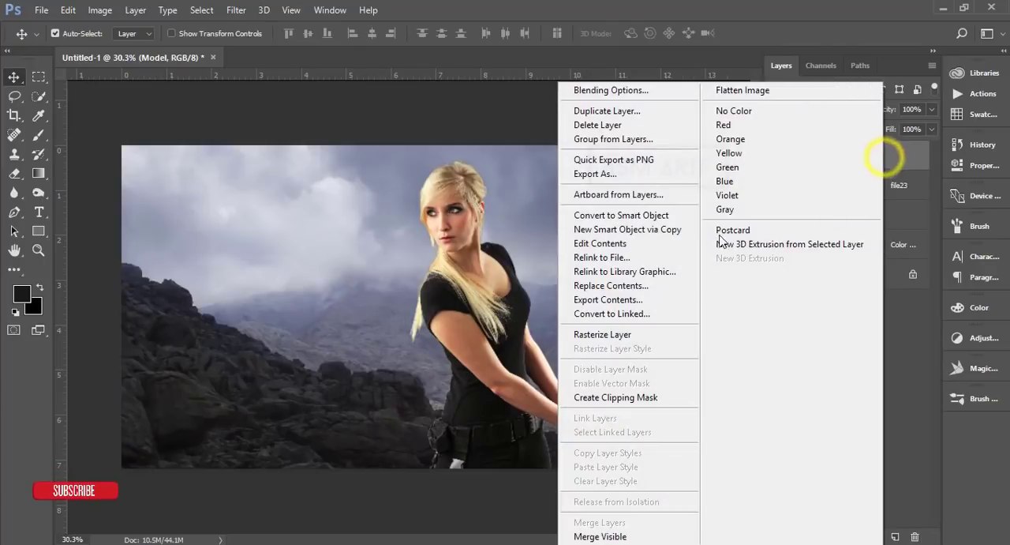
left_click(636, 336)
key("ctrl+plus")
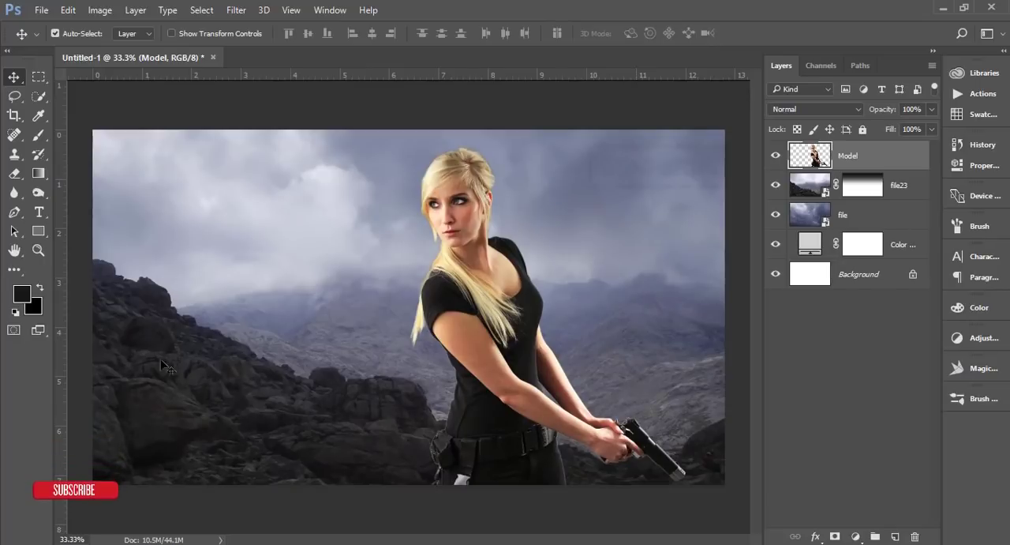
mouse_move(276, 418)
left_mouse_down()
mouse_move(276, 442)
mouse_move(276, 424)
left_mouse_up()
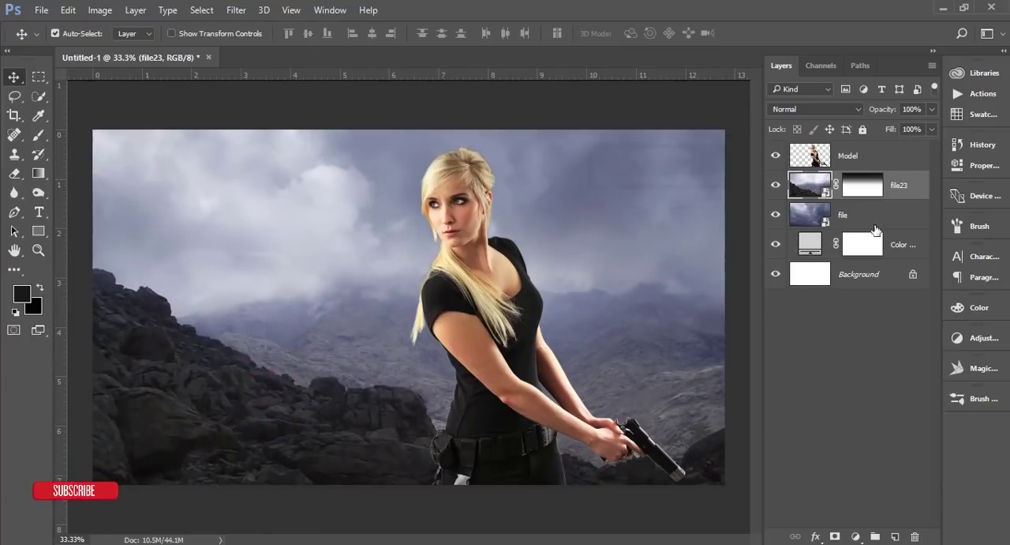
Step: Add a new empty layer between file23 and Model and choose the soft, cloud-like 931 px brush
left_click(918, 192)
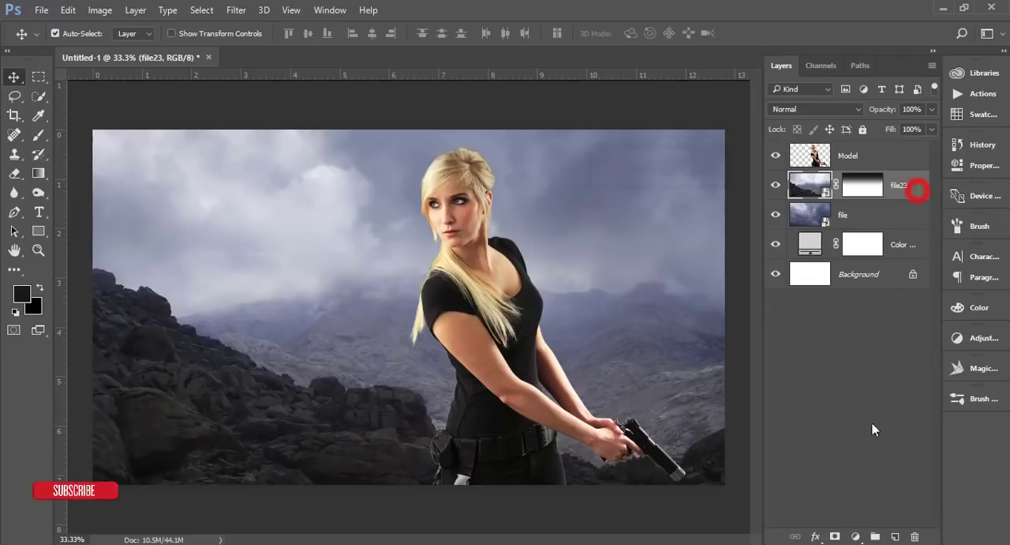
left_click(895, 537)
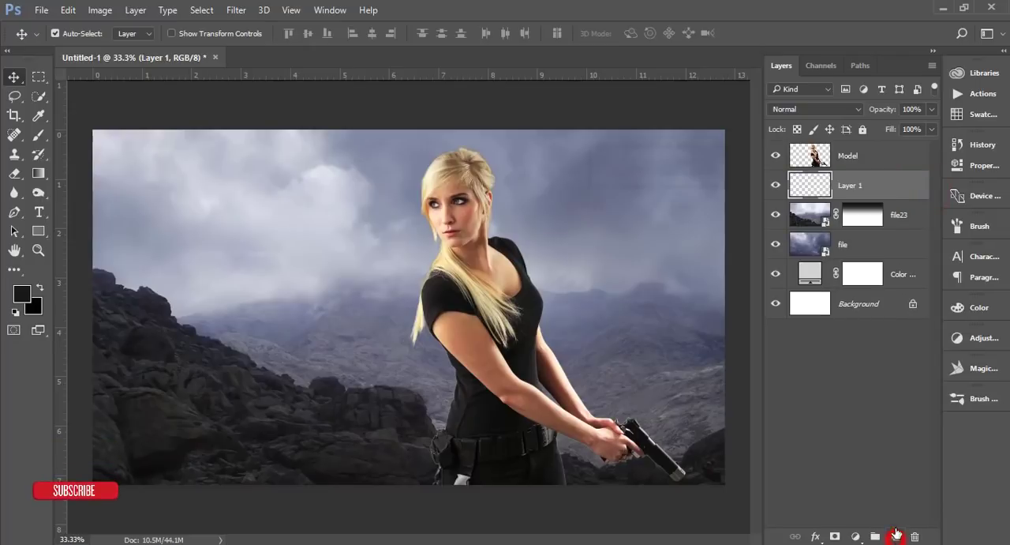
left_click(40, 135)
right_click(388, 220)
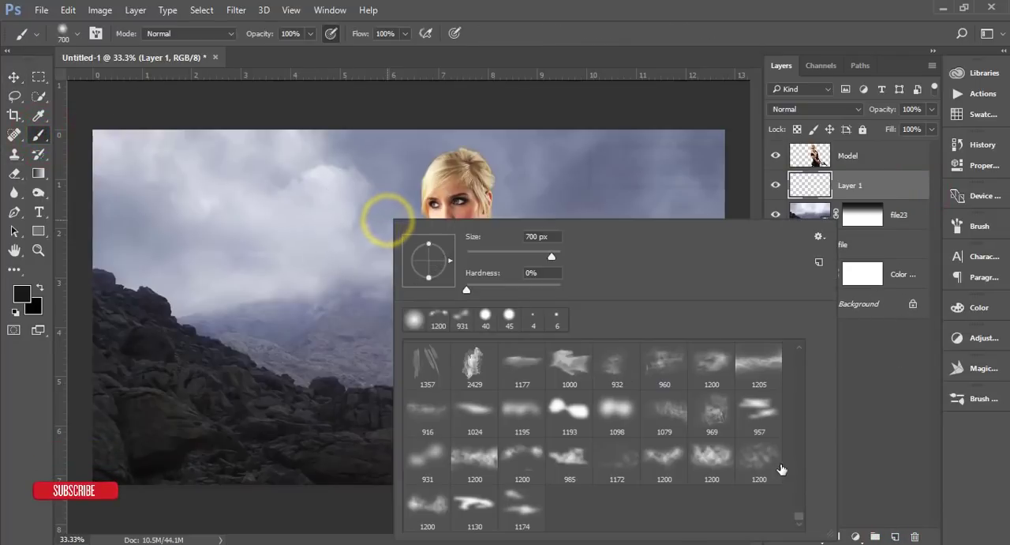
left_click(420, 455)
Step: Set the foreground colour to white for painting the mist
left_click(23, 294)
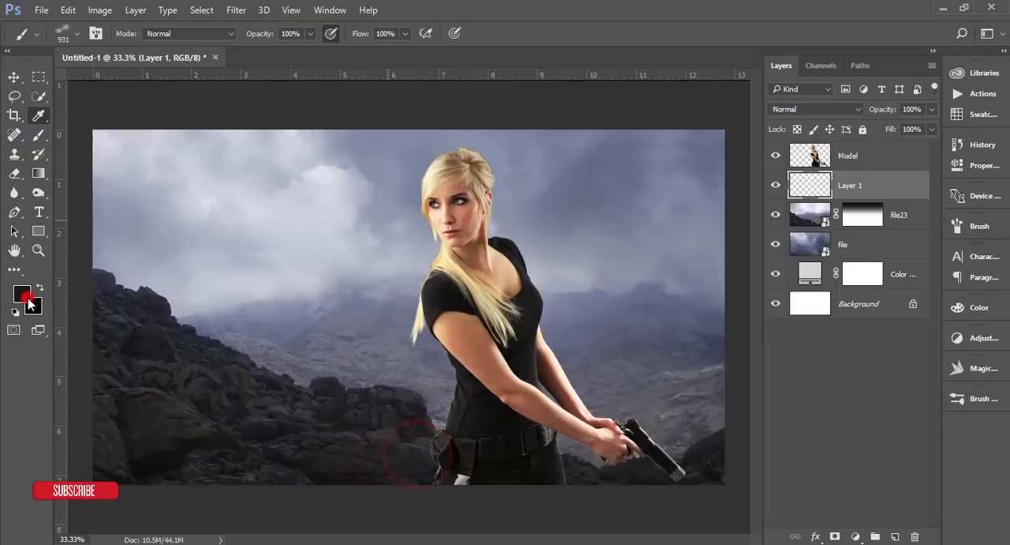
left_click_drag(640, 303, 610, 257)
left_click(948, 251)
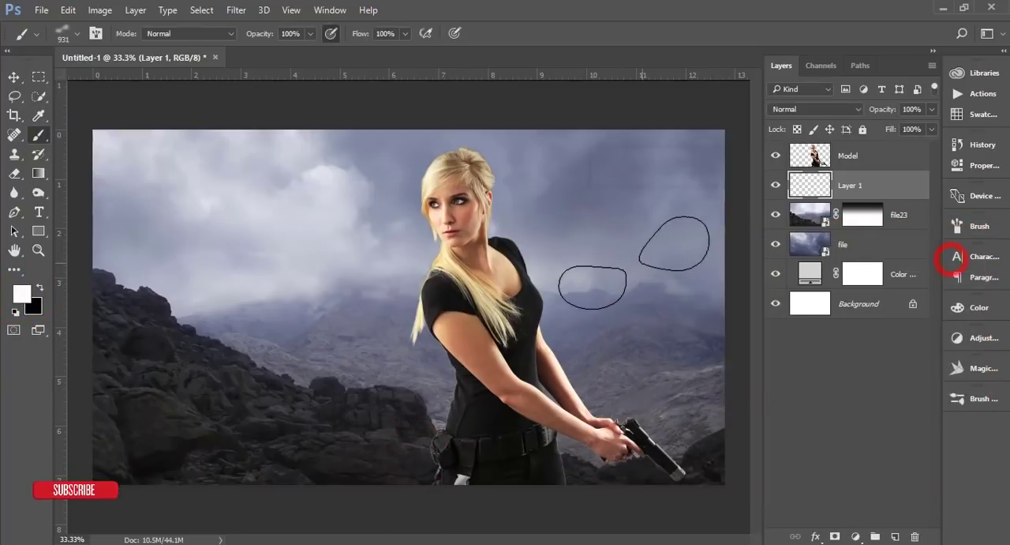
Step: Try white mist dabs over the rocks and beside the woman with the 931 px brush, and undo them
left_click(198, 354)
left_click(291, 369)
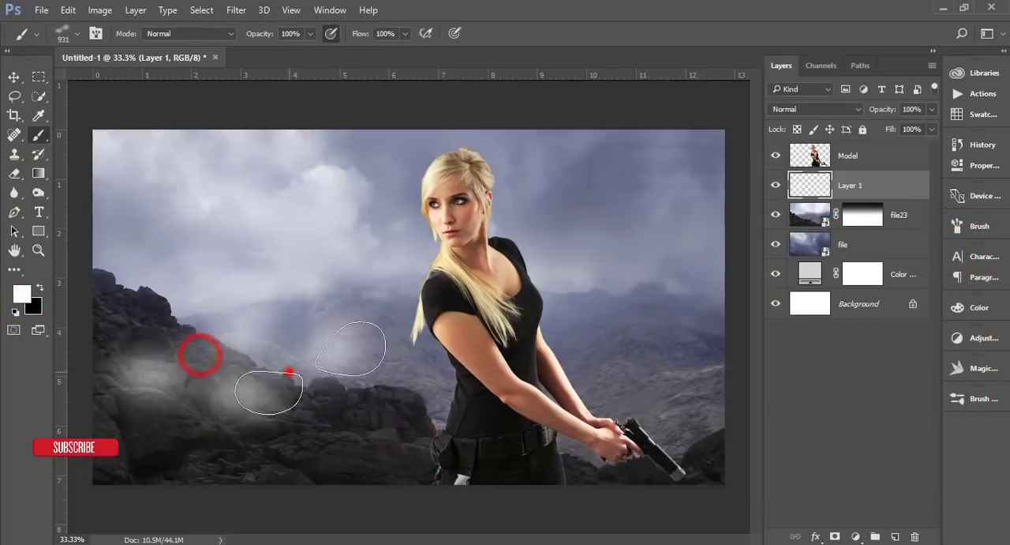
left_click(711, 395)
left_click(362, 424)
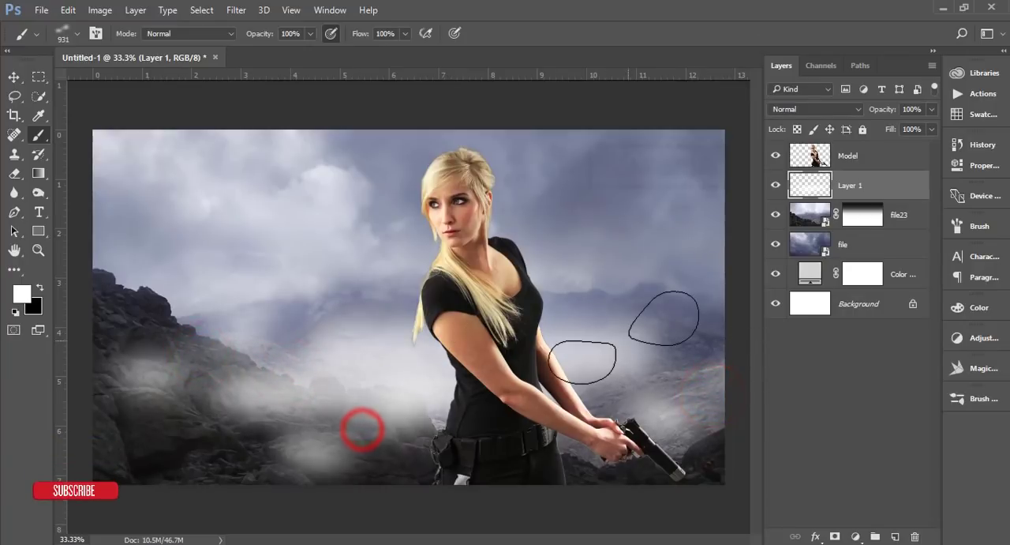
key("ctrl+alt+z")
key("ctrl+alt+z")
key("ctrl+alt+z")
key("ctrl+alt+z")
Step: Try a mist dab over the rocks with the 1200 px cloud brush and undo it
right_click(377, 316)
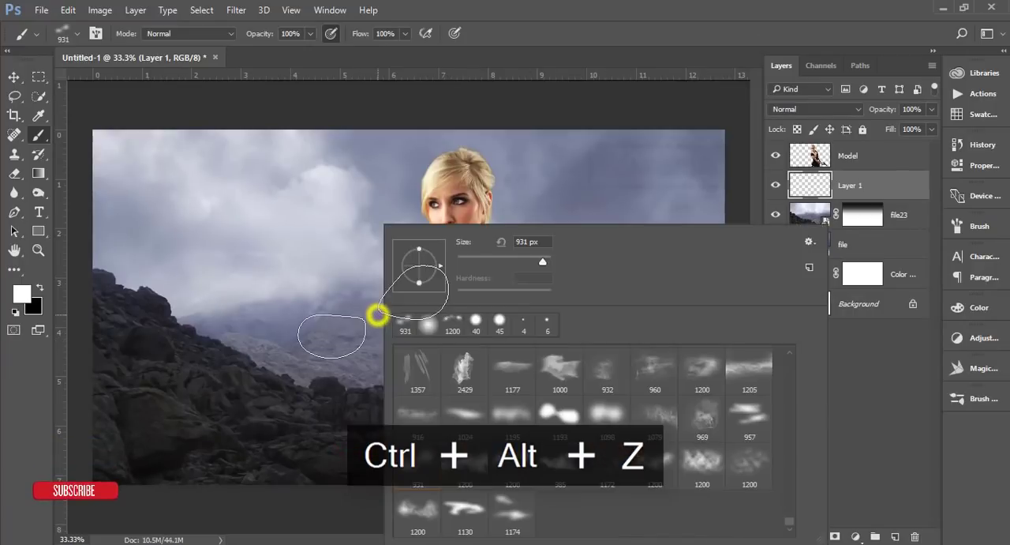
left_click(474, 464)
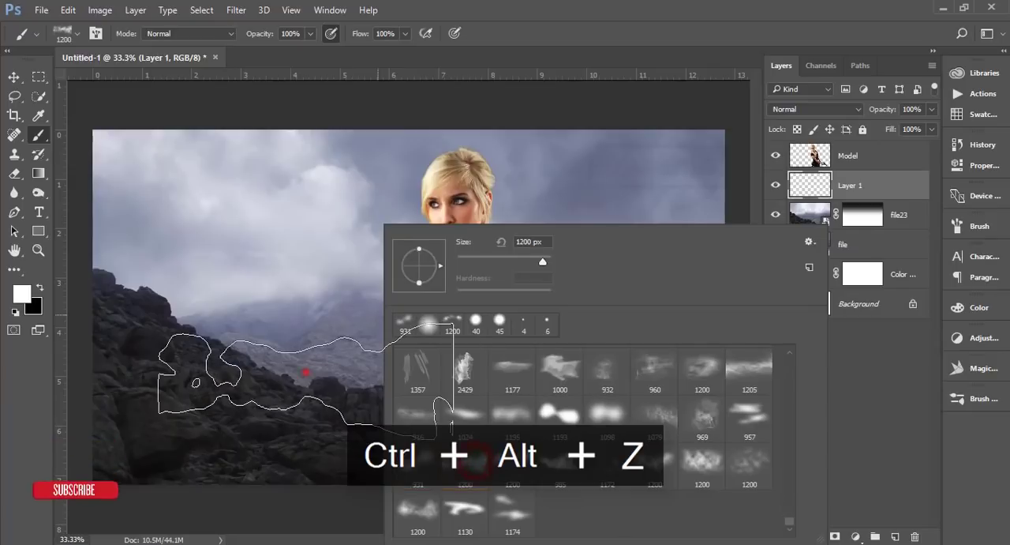
left_click(307, 370)
key("ctrl+alt+z")
Step: Try mist dabs on both sides of the woman with the streaky 1024 px brush, and undo them
right_click(430, 357)
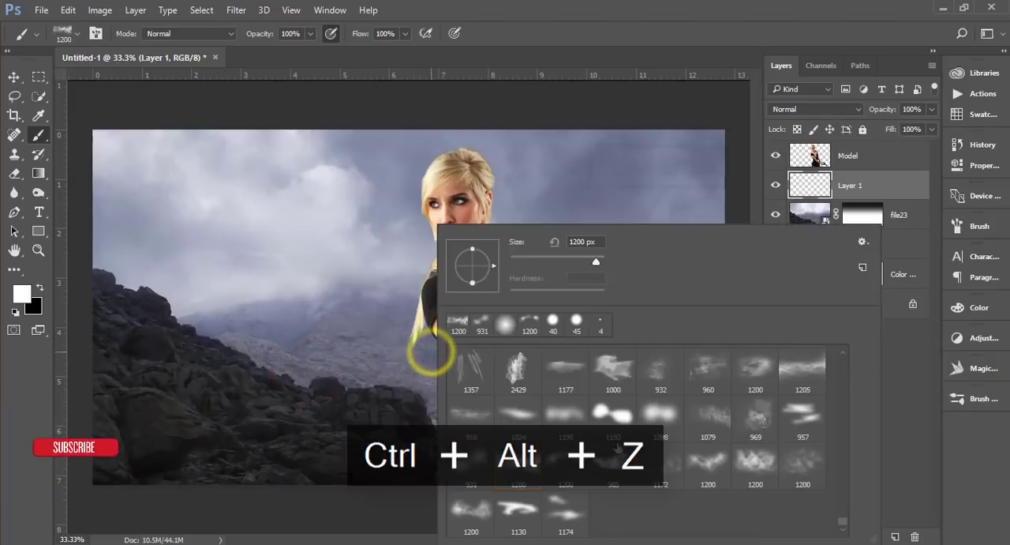
left_click(525, 416)
left_click(299, 369)
left_click(609, 365)
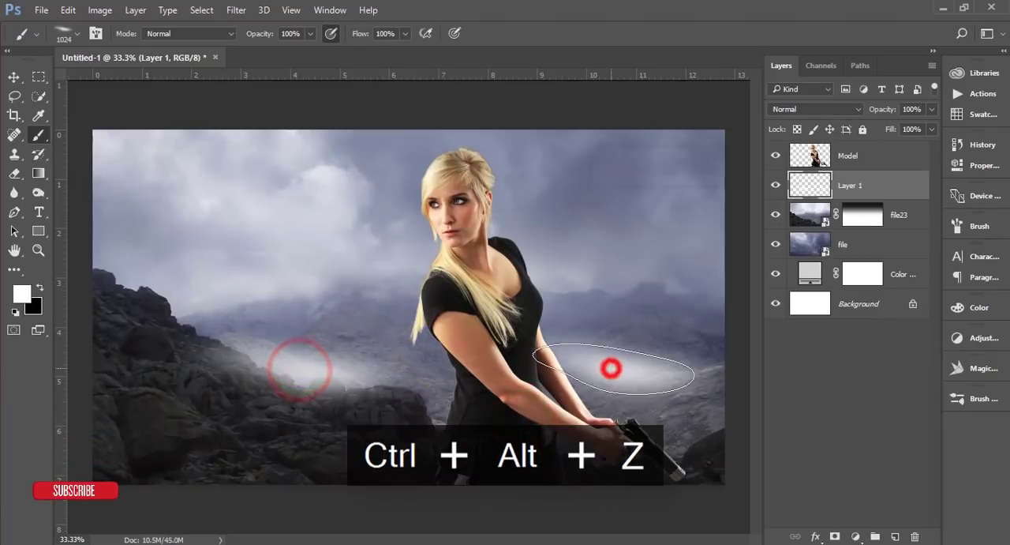
key("ctrl+alt+z")
key("ctrl+alt+z")
Step: Paint white mist on Layer 1 across the rocks and along the lower canvas with the curved, wispy 1200 px brush
right_click(439, 342)
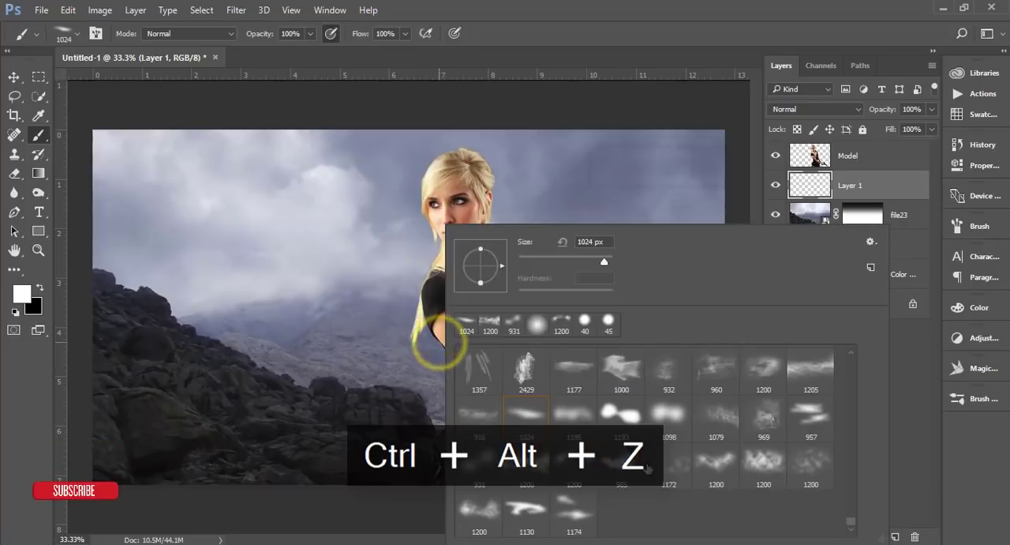
left_click(717, 459)
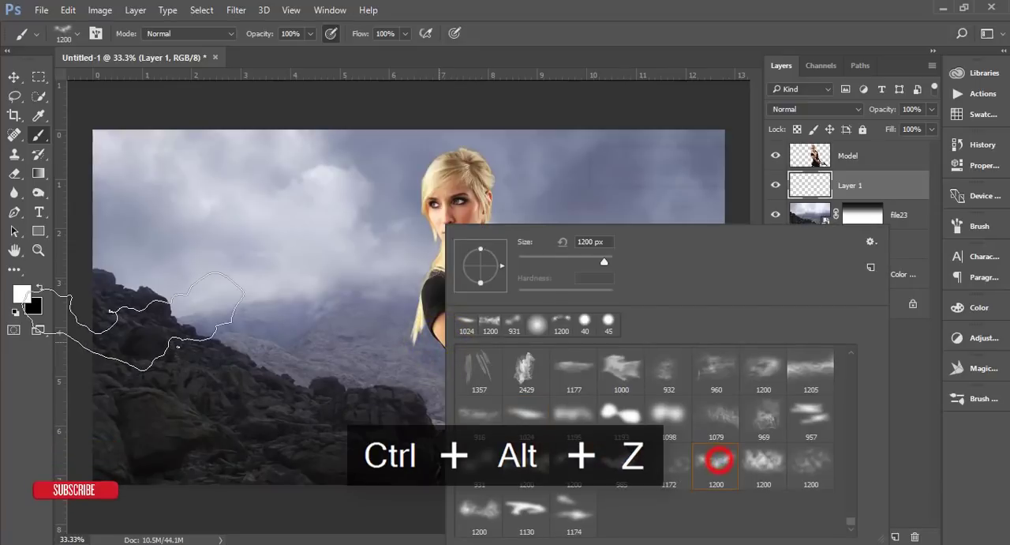
left_click(196, 337)
left_click(392, 391)
left_click(645, 411)
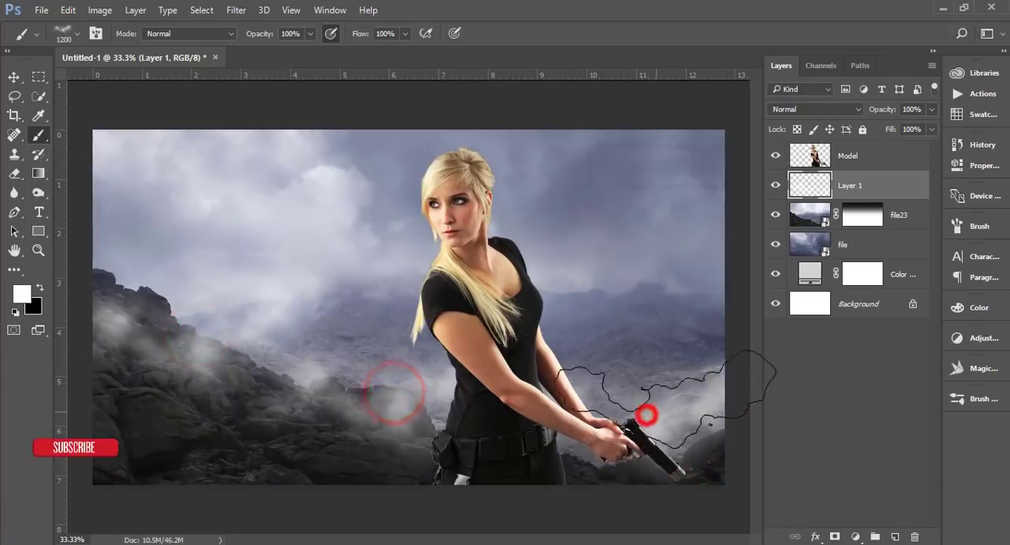
left_click(600, 465)
left_click(153, 464)
left_click(327, 463)
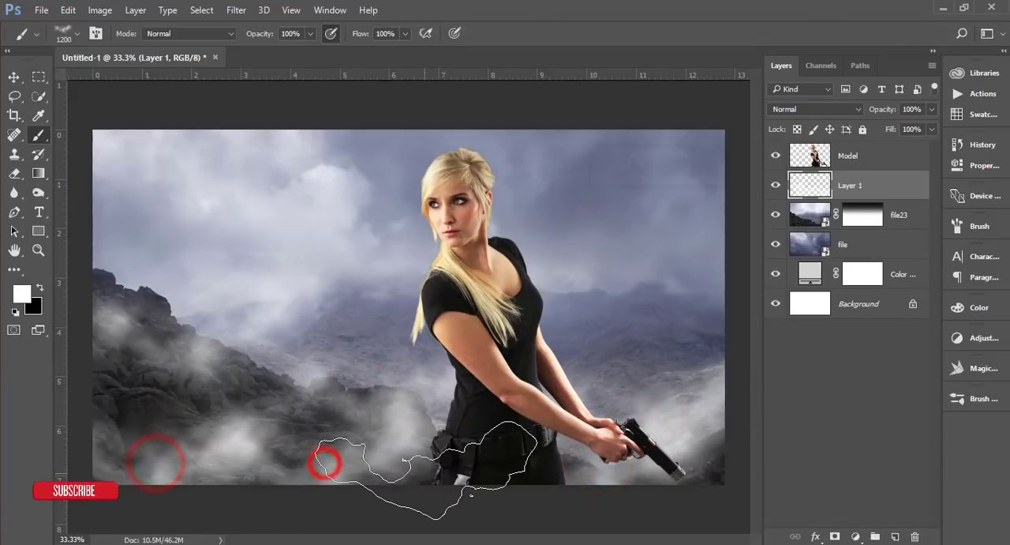
left_click(197, 414)
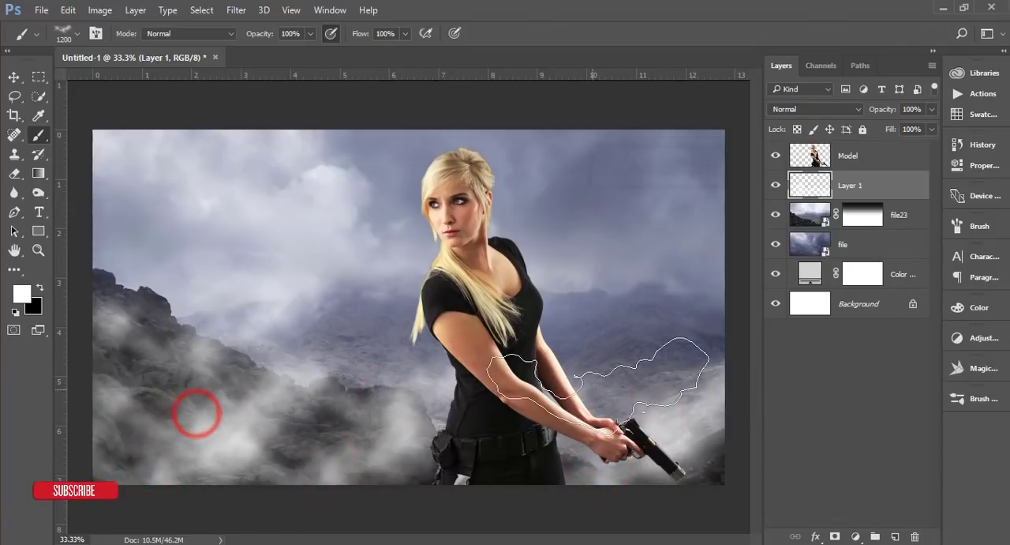
Step: Add a Gradient Map adjustment above Layer 1 and choose the Violet, Orange gradient preset for it
left_click(13, 76)
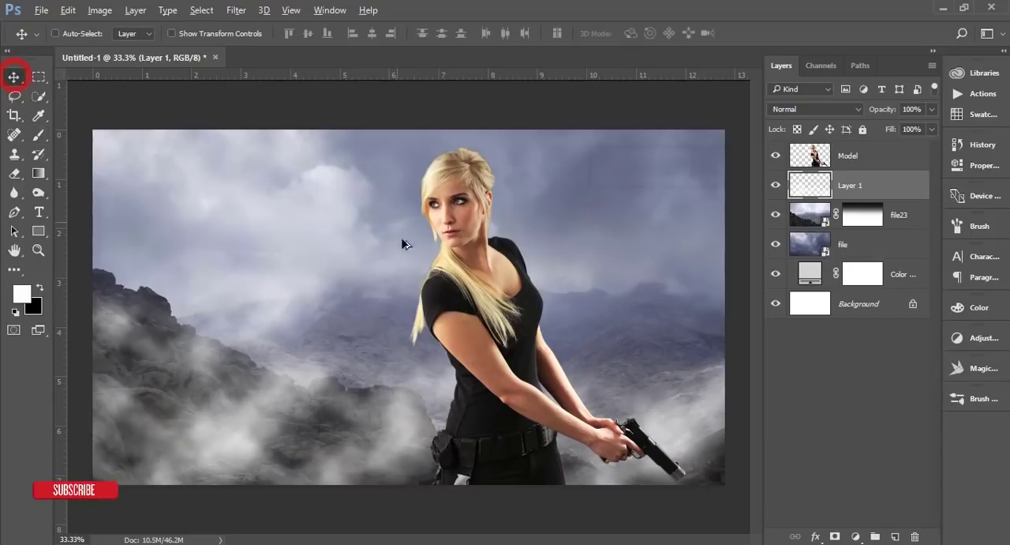
scroll(401, 241, "down", 2)
scroll(417, 255, "up", 1)
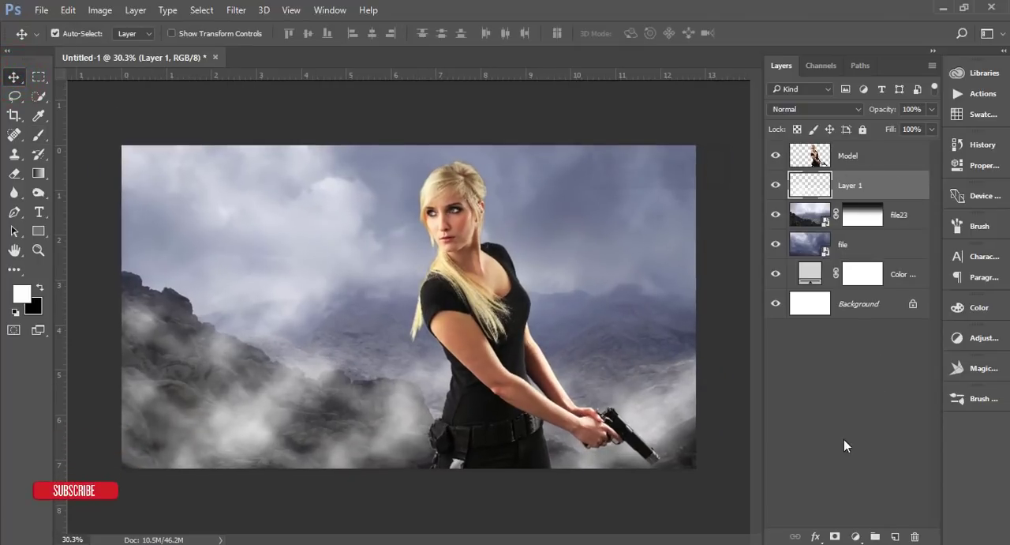
left_click(855, 536)
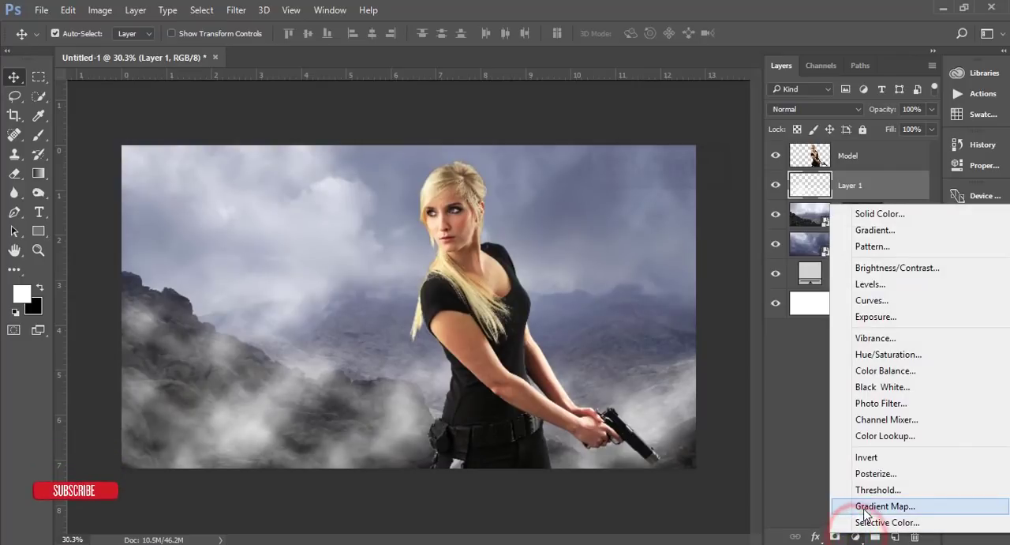
left_click(866, 514)
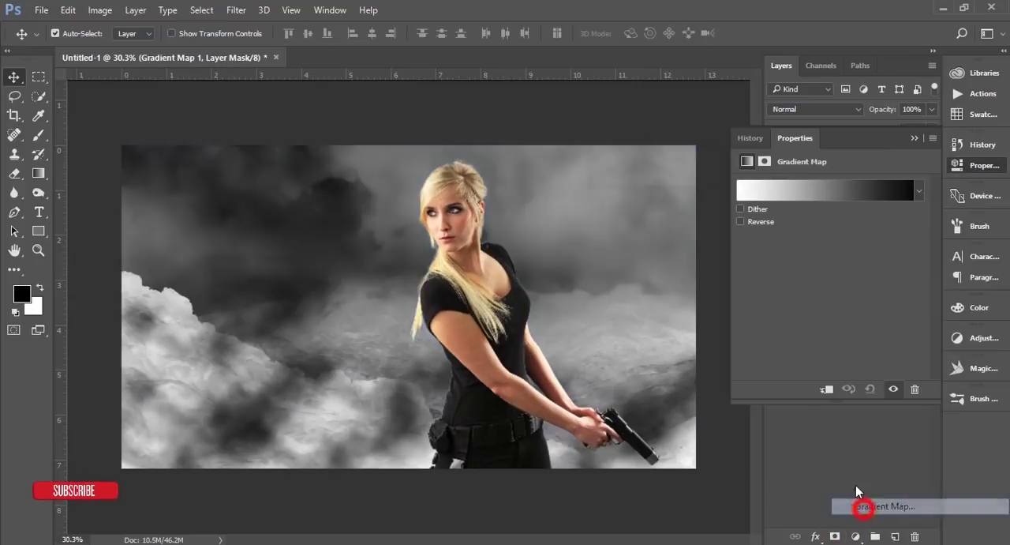
left_click(783, 189)
left_click(656, 88)
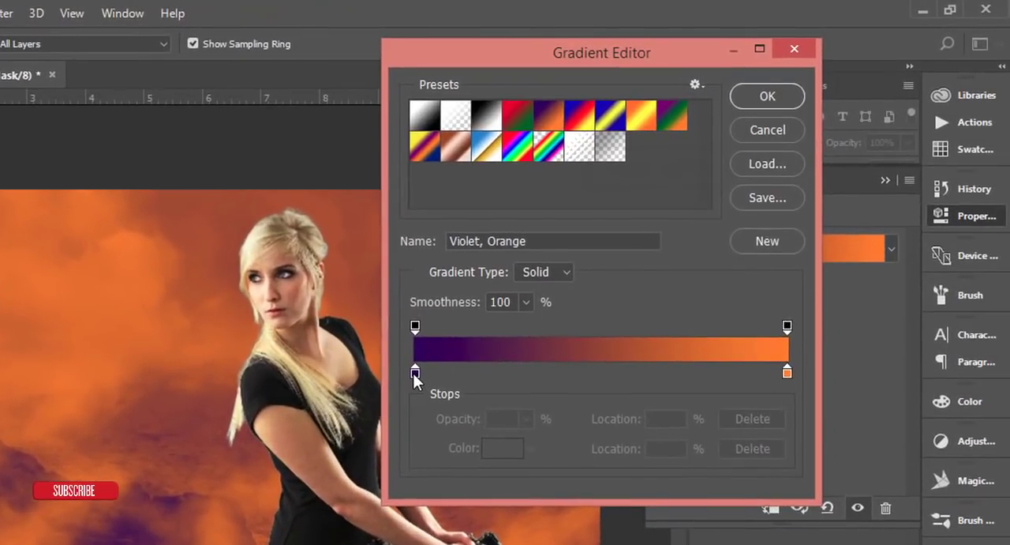
Step: Change the gradient's violet stop to the lighter purple #8250d0
left_click(415, 373)
left_click(503, 447)
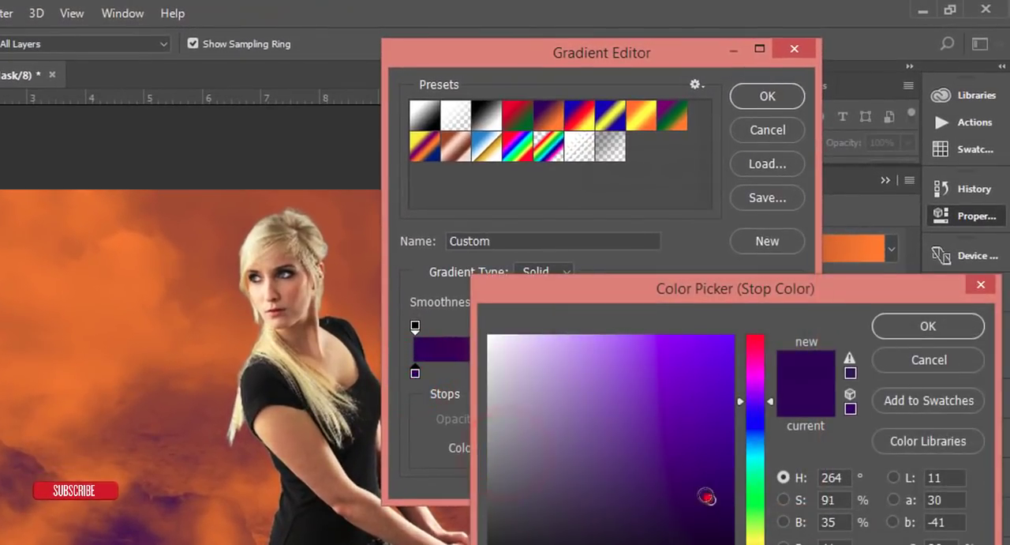
left_click_drag(707, 496, 640, 379)
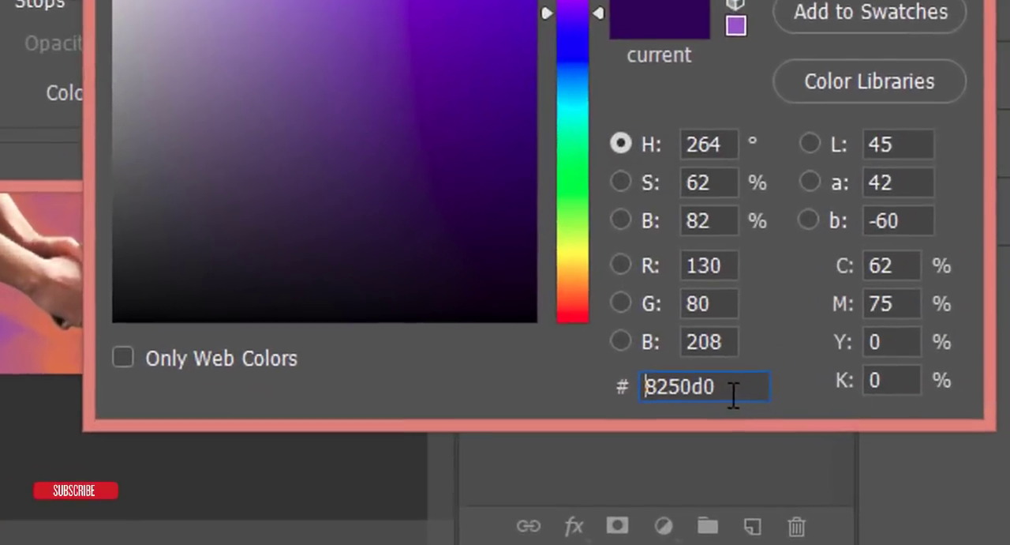
double_click(843, 453)
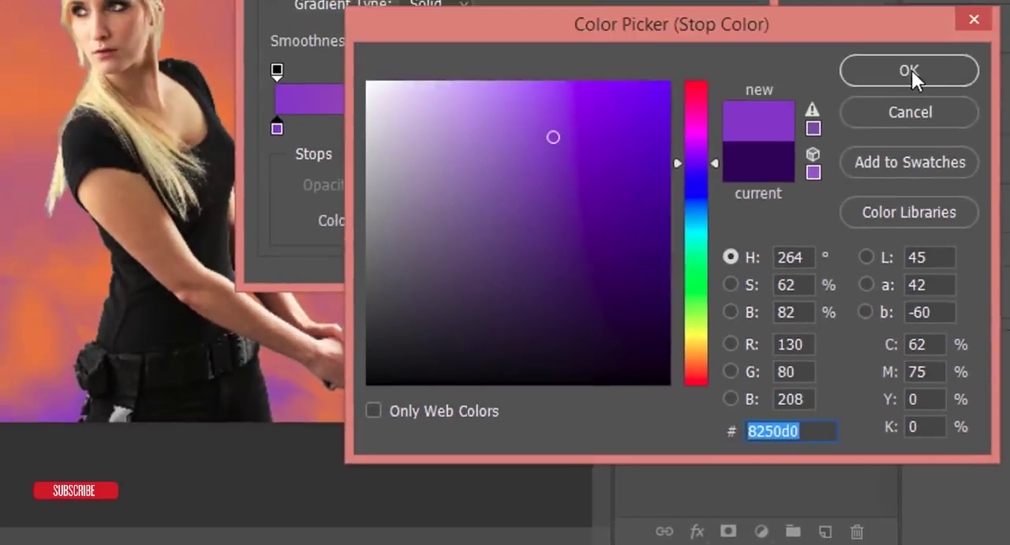
left_click(884, 70)
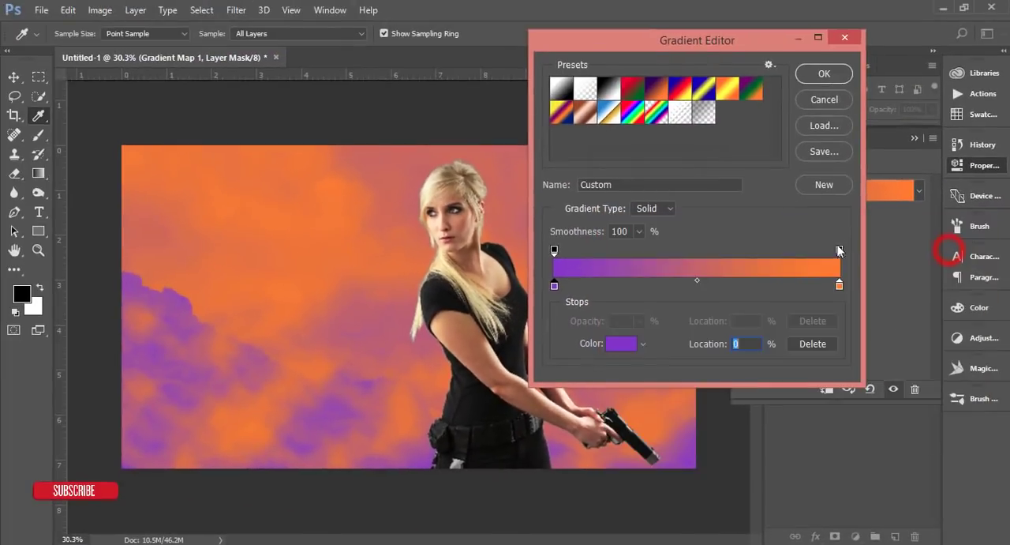
Step: Change the gradient's orange stop to the pale orange #efa966 and apply the edited gradient
left_click(839, 285)
left_click(620, 345)
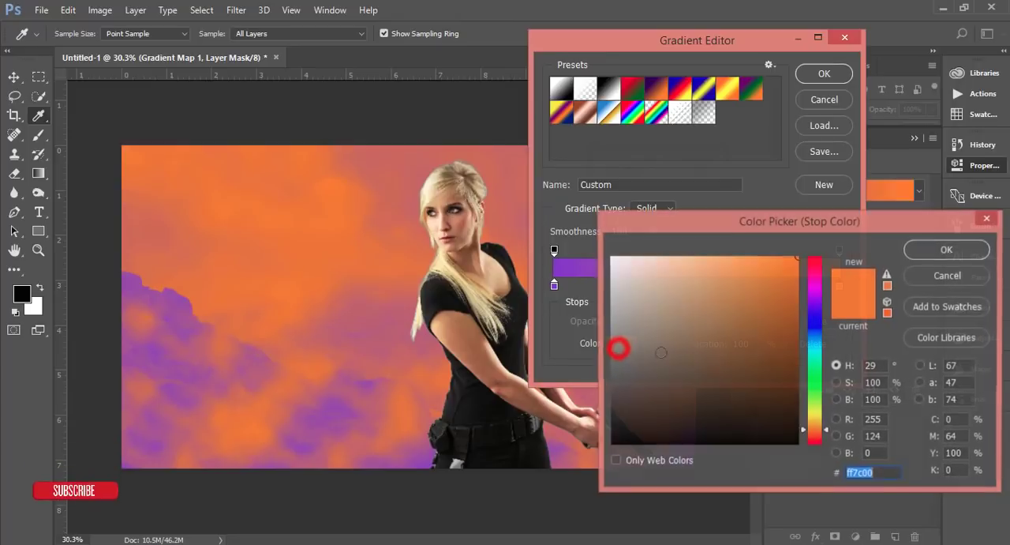
left_click_drag(721, 295, 717, 268)
left_click(928, 252)
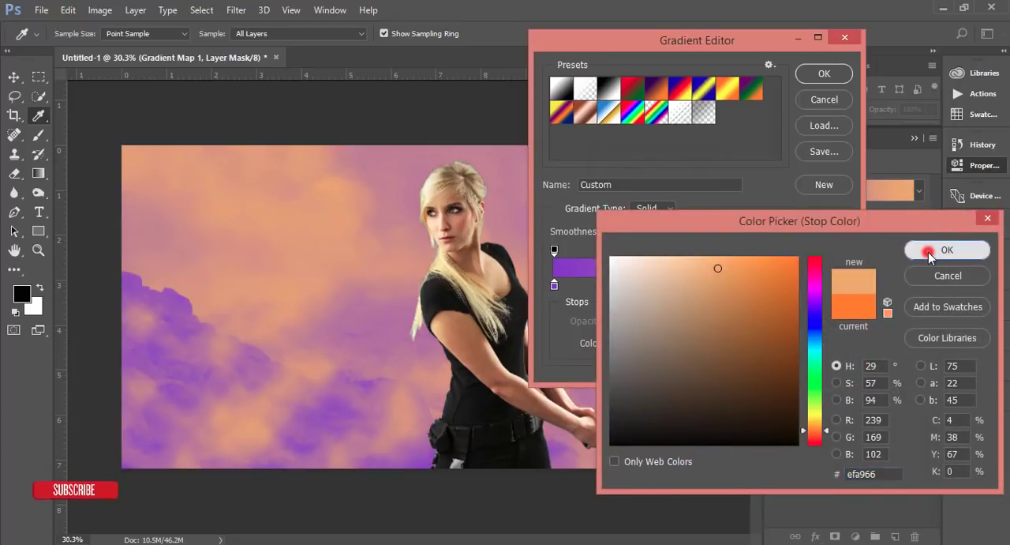
left_click(823, 76)
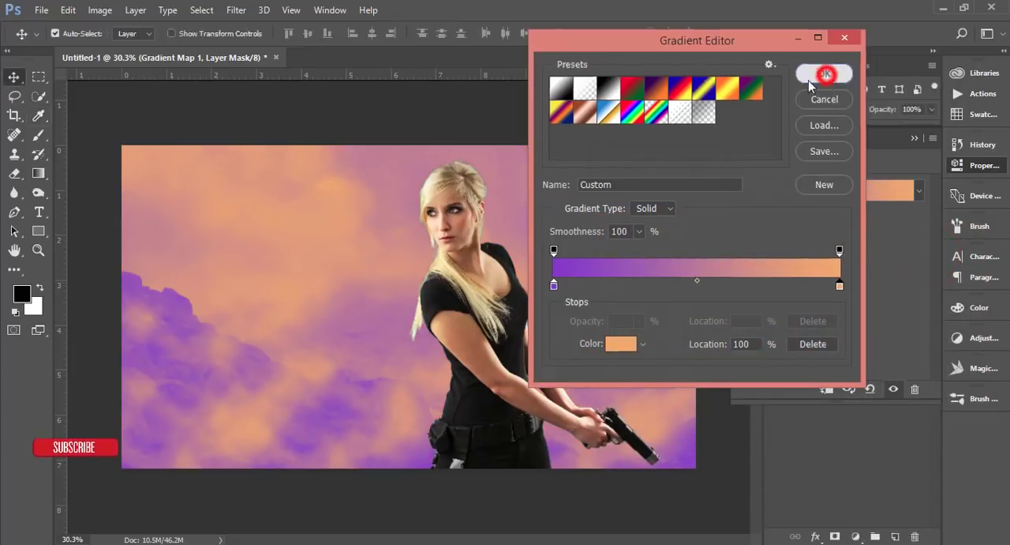
Step: Set the Gradient Map layer's blend mode to Soft Light
left_click(915, 140)
left_click(815, 109)
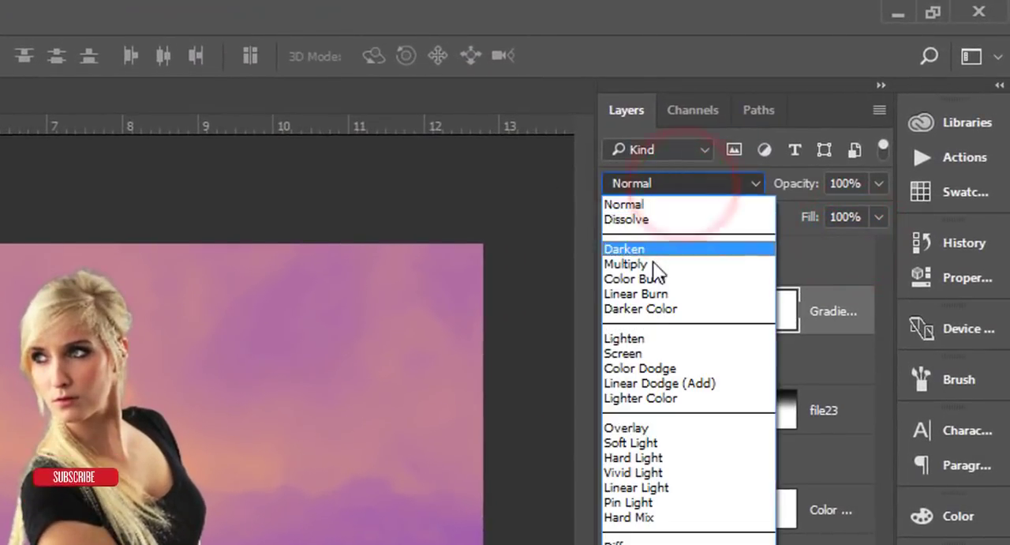
left_click(631, 442)
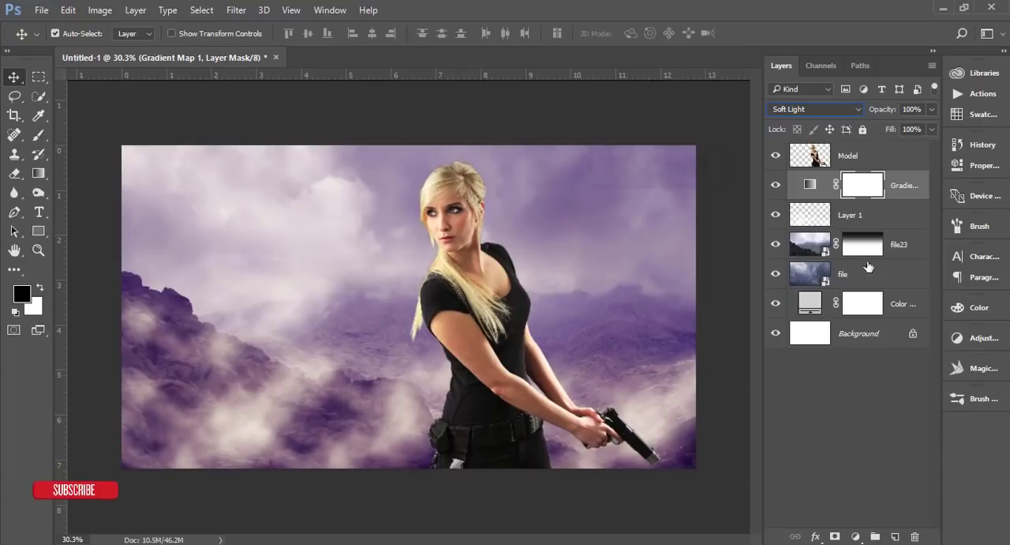
Step: Flip the Layer 1 mist horizontally, enlarge it beyond the canvas edge and shift it up and to the right
left_click(887, 222)
key("ctrl")
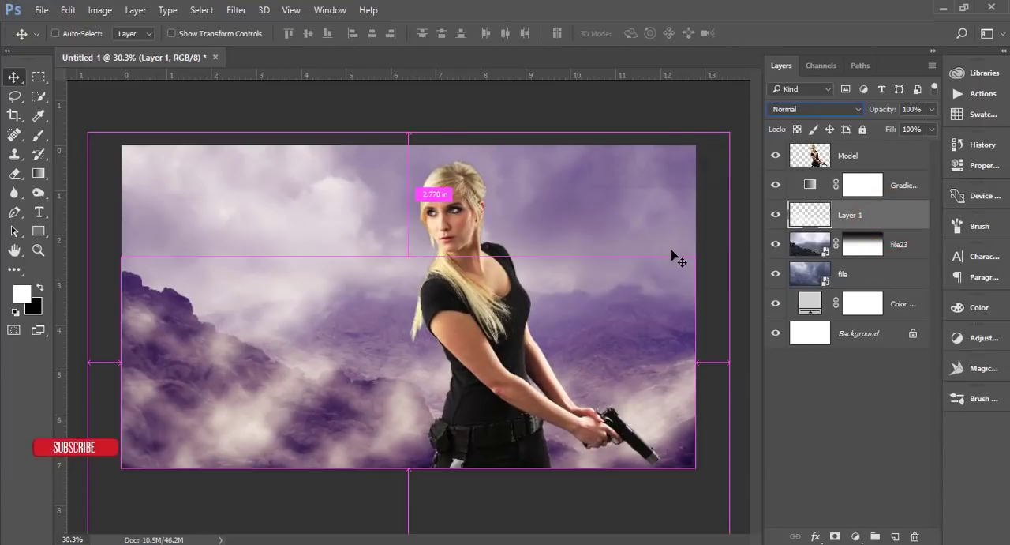
key("ctrl+t")
right_click(519, 296)
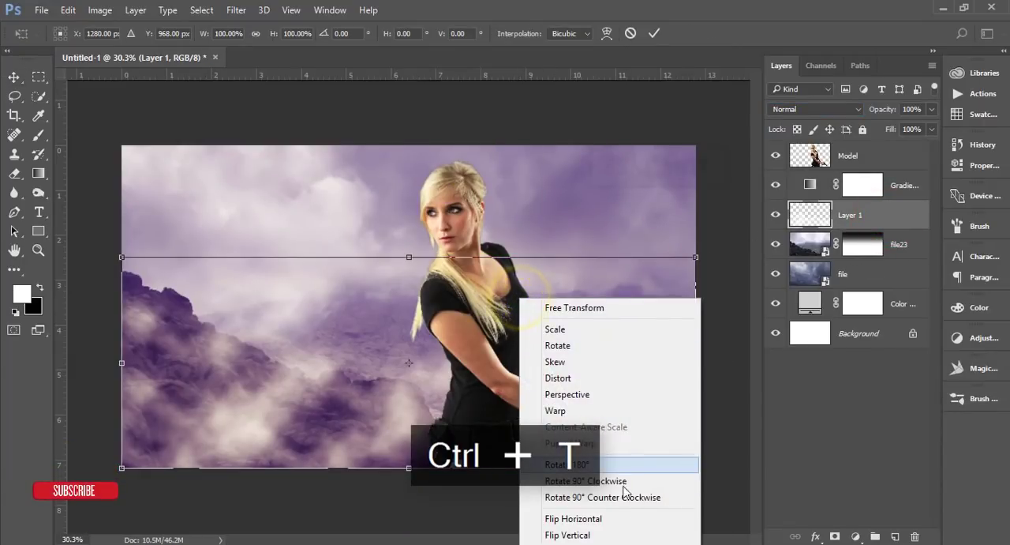
left_click(626, 519)
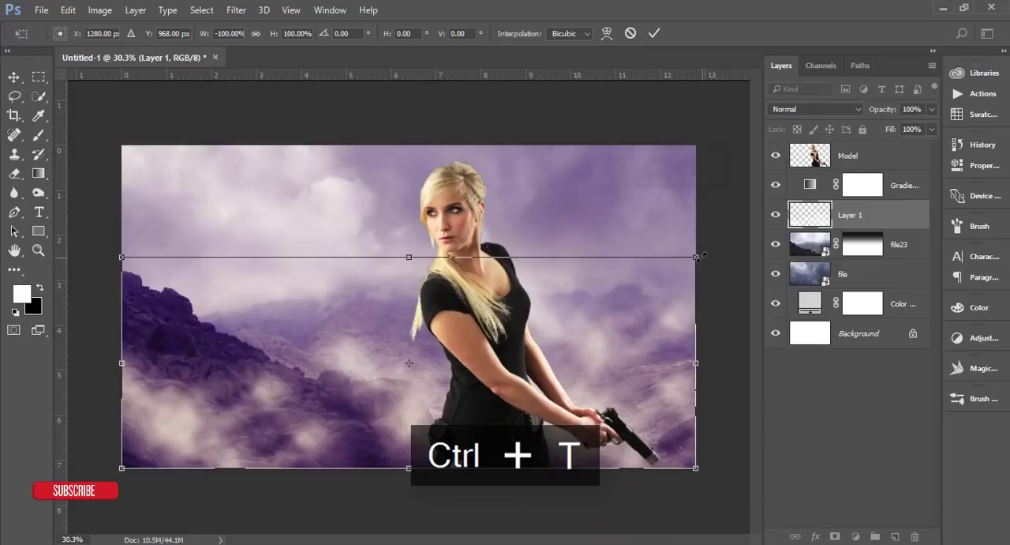
left_click_drag(699, 256, 793, 208)
left_click_drag(634, 350, 651, 324)
left_click(654, 33)
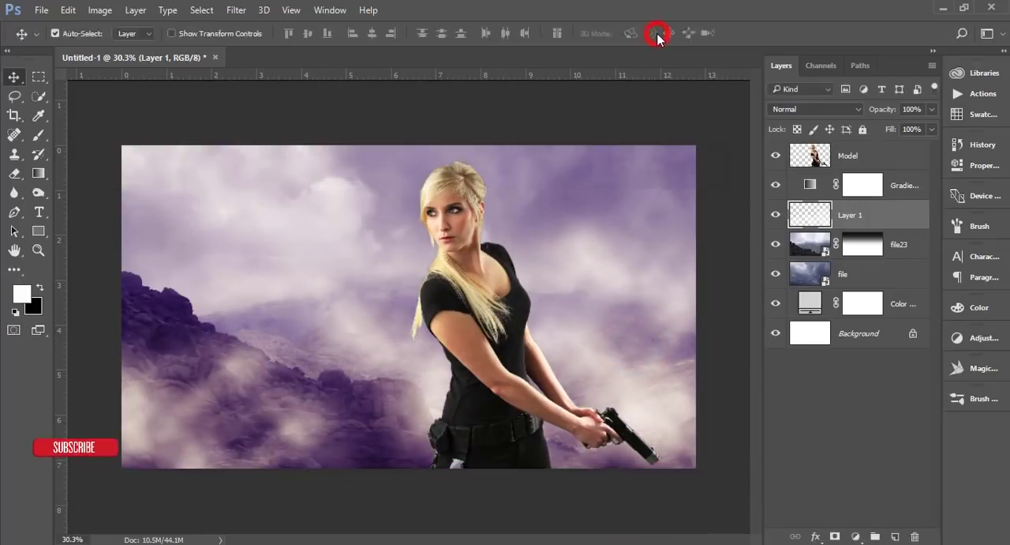
Step: Place the embedded image declown7.jpg directly above the file layer
left_click(884, 273)
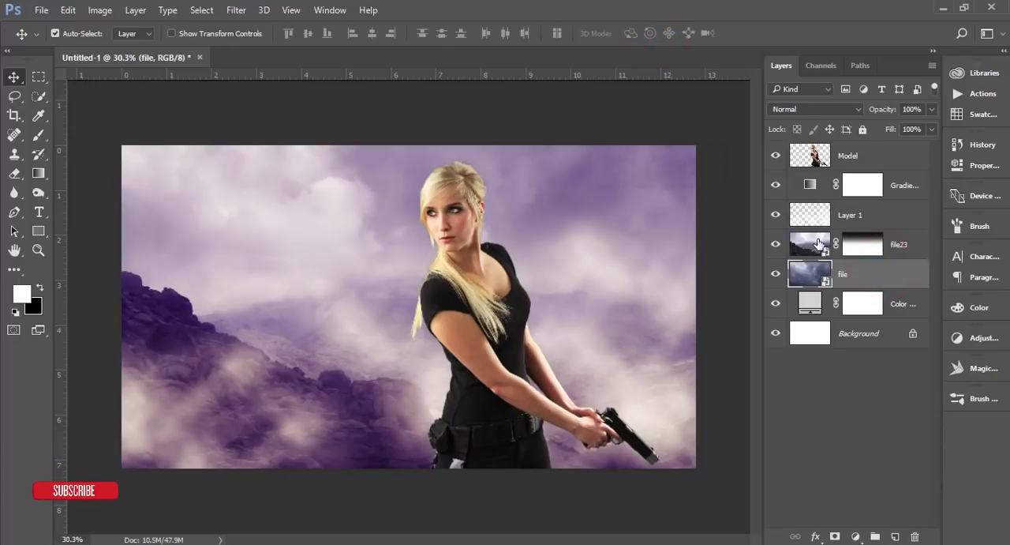
left_click(775, 243)
left_click(774, 243)
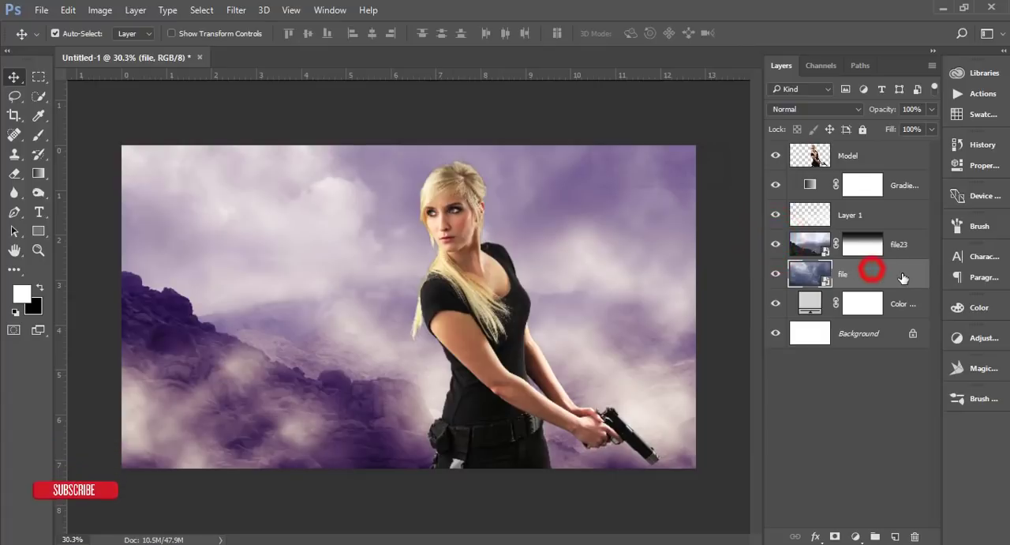
left_click(39, 11)
left_click(77, 285)
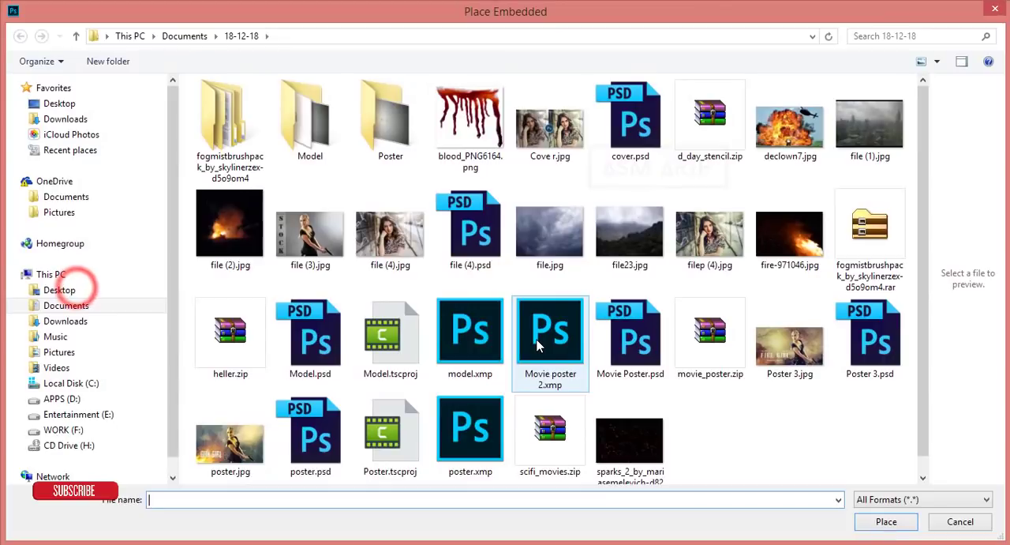
left_click(704, 436)
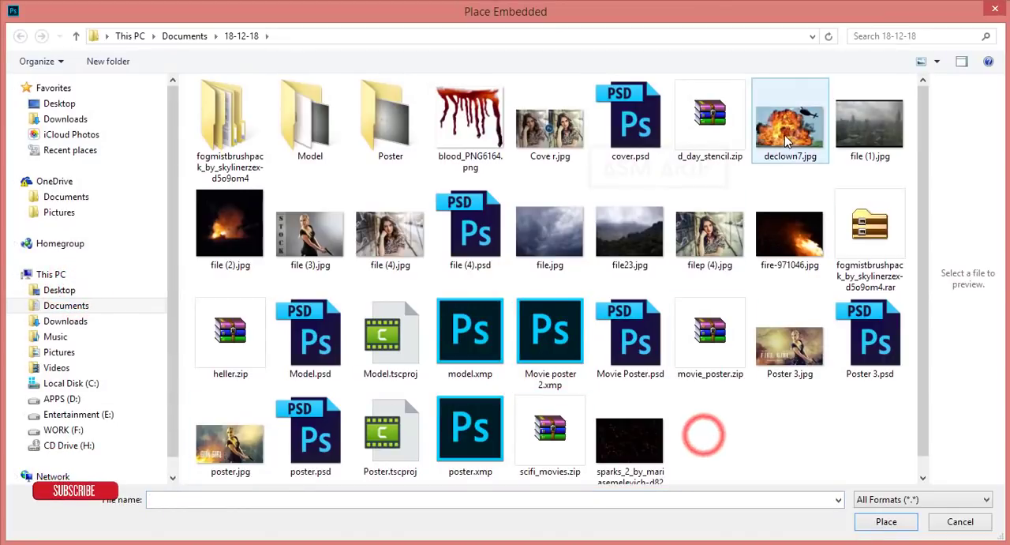
double_click(785, 137)
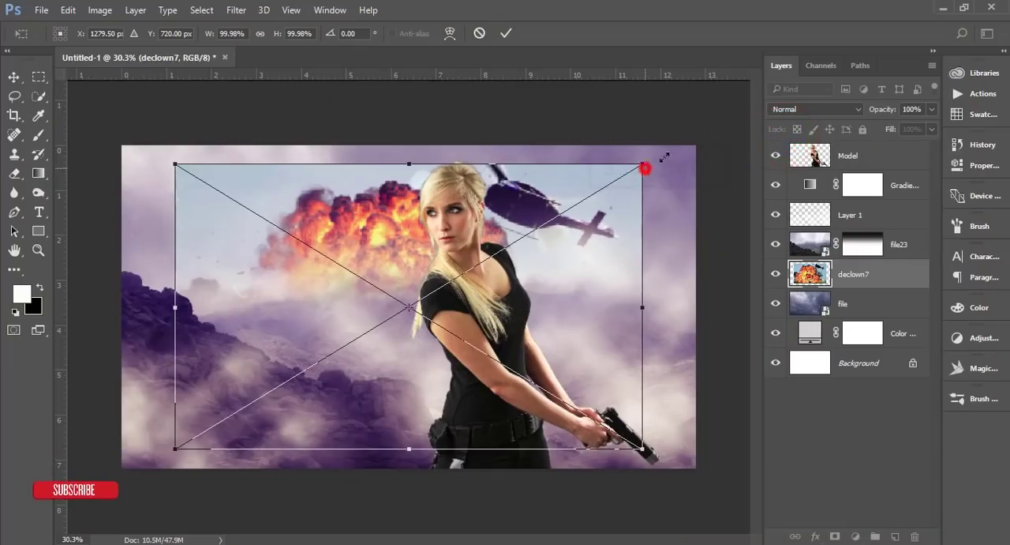
Step: Enlarge the placed explosion image to about 127%, flip it horizontally, adjust its position slightly and commit the placement
left_click_drag(646, 167, 705, 126)
right_click(646, 197)
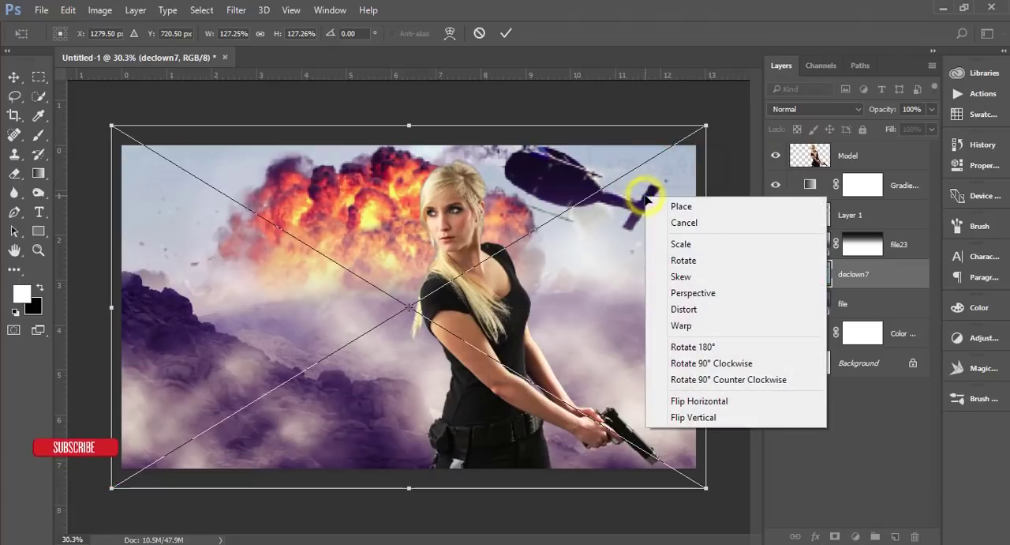
left_click(701, 400)
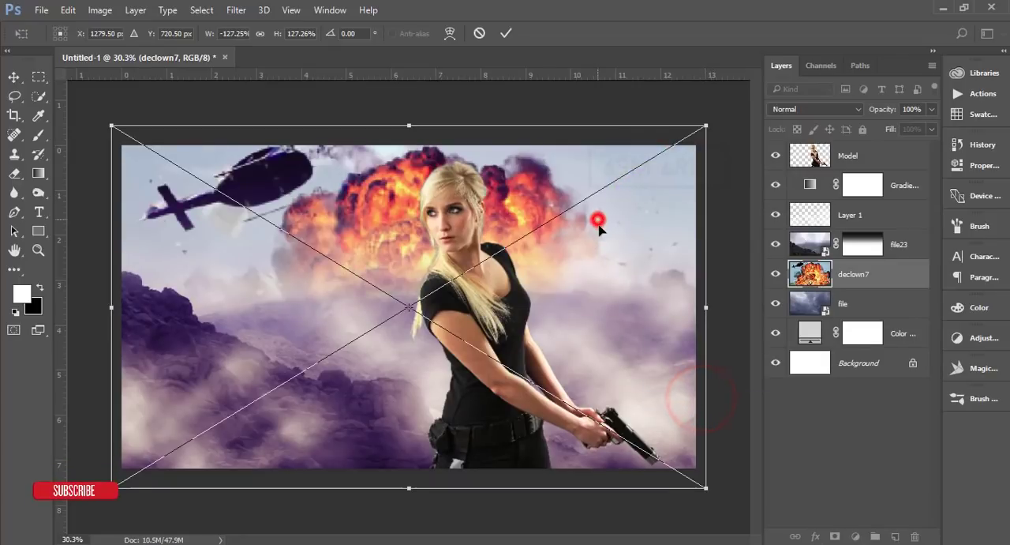
left_click_drag(598, 224, 603, 248)
left_click_drag(562, 193, 575, 174)
left_click(505, 33)
Step: Try to fade more of the file23 layer mask with a downward black-to-transparent linear gradient beside the explosion
left_click(870, 251)
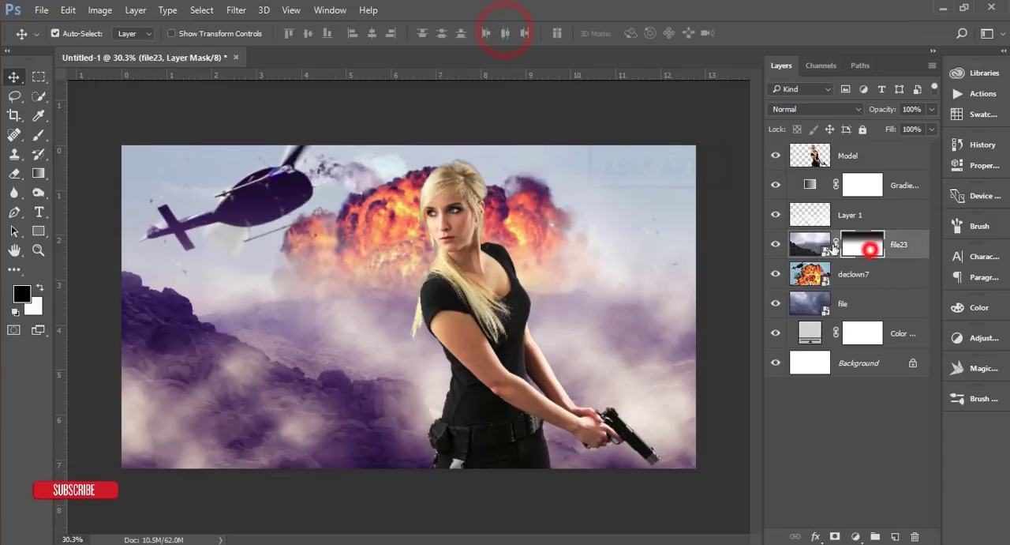
left_click(776, 245)
left_click(776, 245)
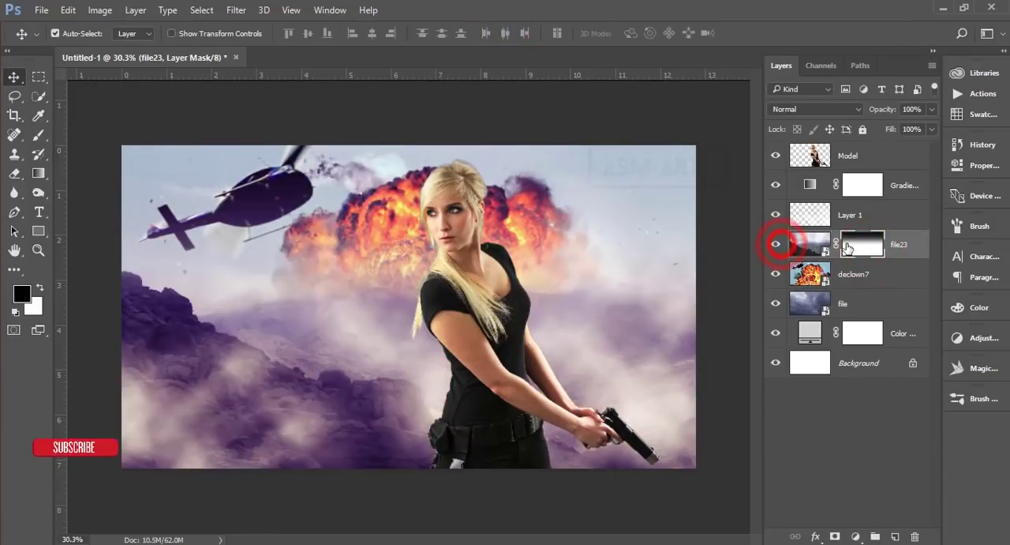
left_click(862, 245)
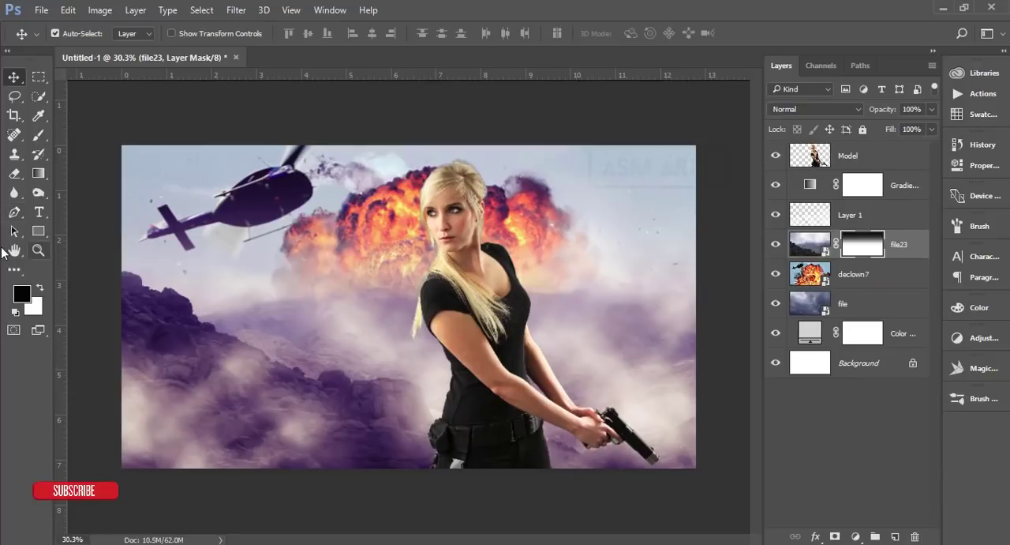
left_click(37, 173)
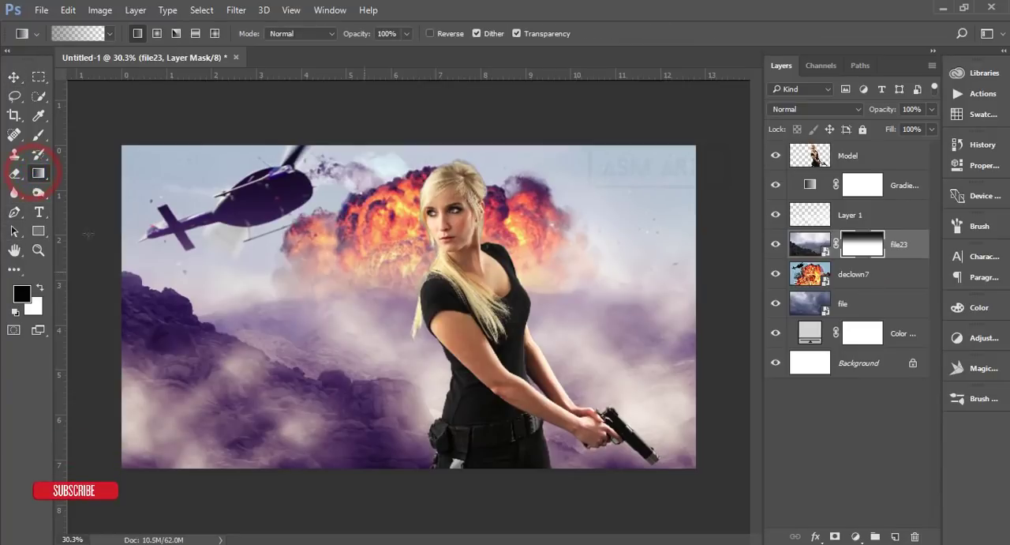
right_click(37, 173)
left_click(90, 172)
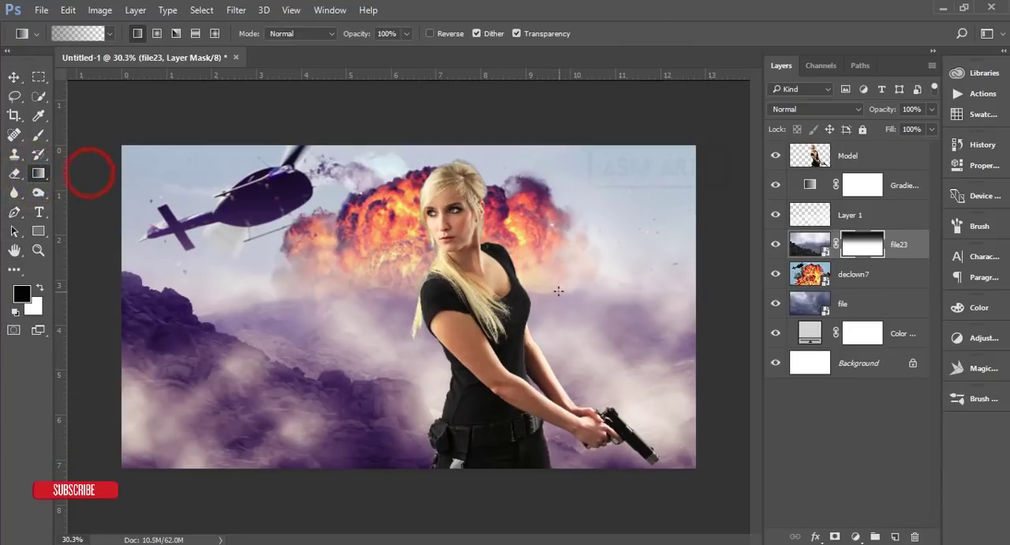
key("ctrl+z")
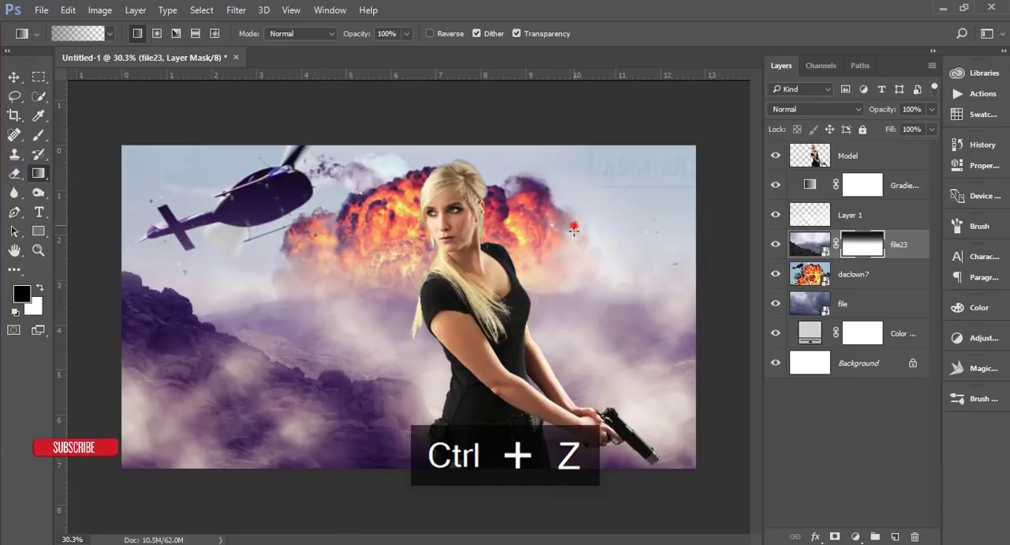
left_click_drag(574, 227, 584, 322)
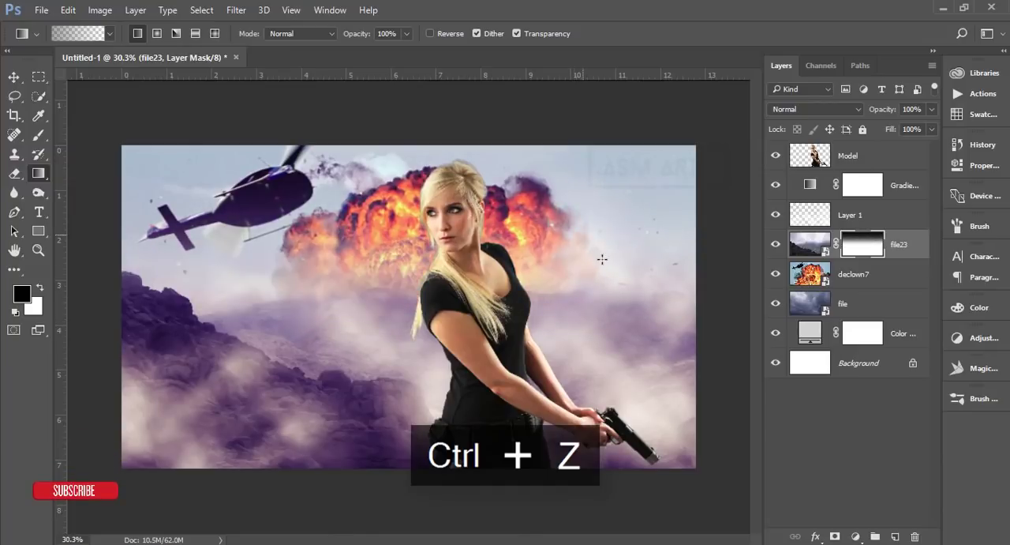
left_click(18, 78)
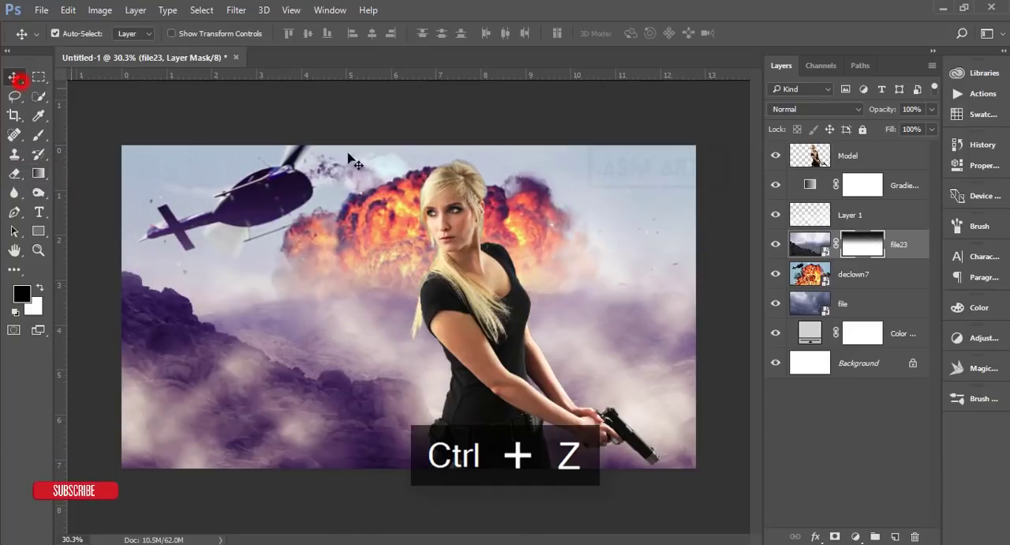
Step: Lower the declown7 layer's opacity to 49% and compare the composite with the Layer 1 mist hidden and shown
left_click(892, 272)
left_click_drag(871, 109, 844, 116)
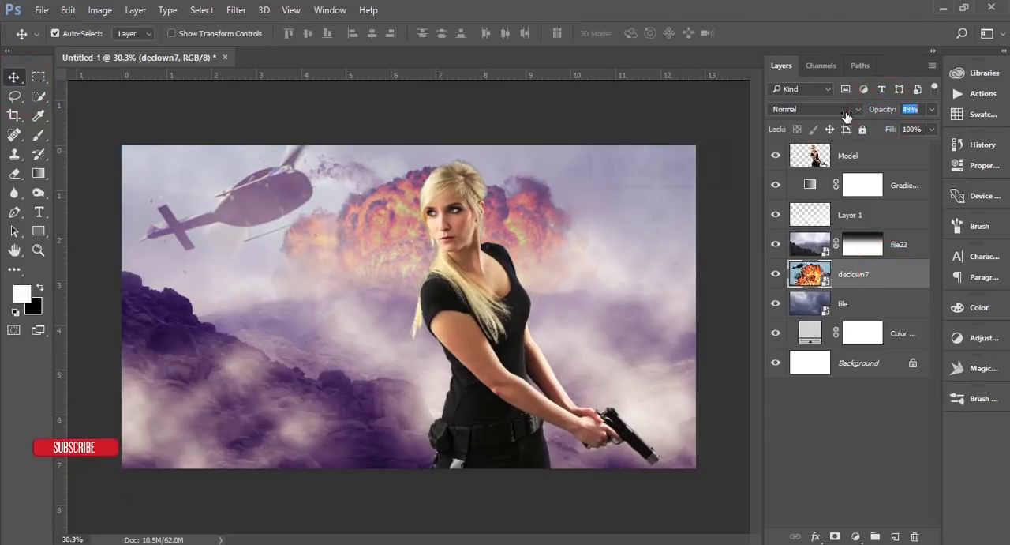
left_click(719, 249)
left_click(884, 216)
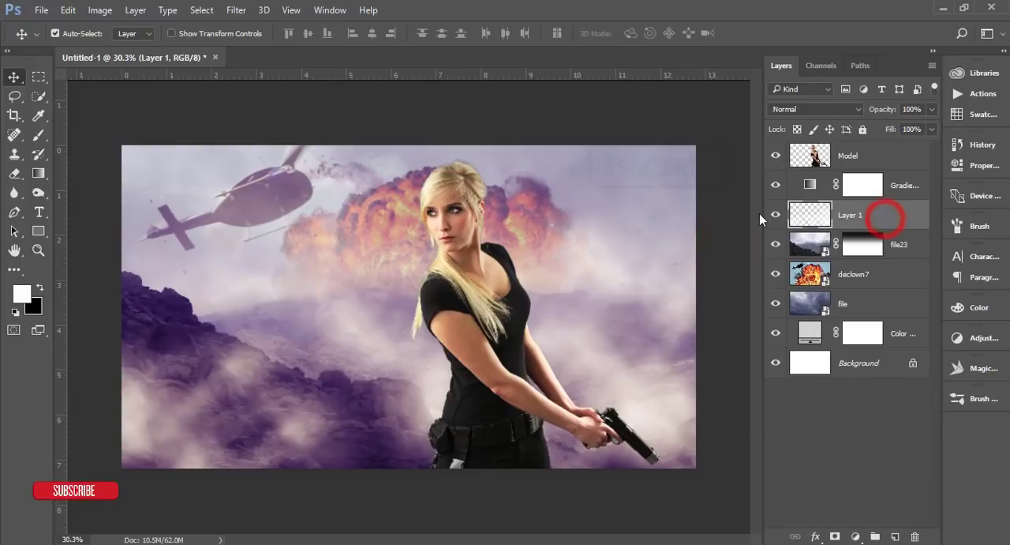
left_click(776, 214)
left_click(775, 214)
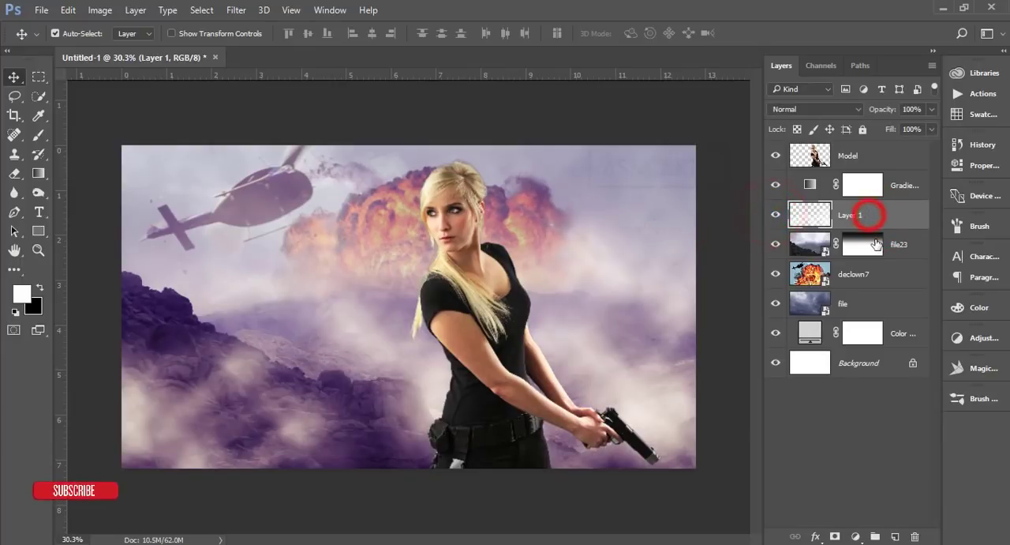
Step: Add a new empty layer above the Gradient Map and choose a pale orange foreground color
left_click(903, 185)
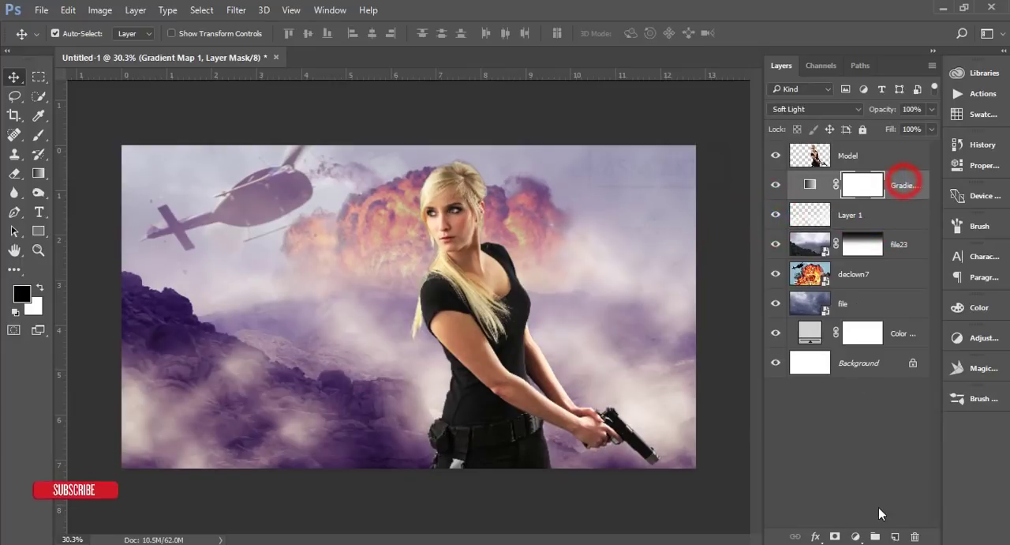
left_click(895, 537)
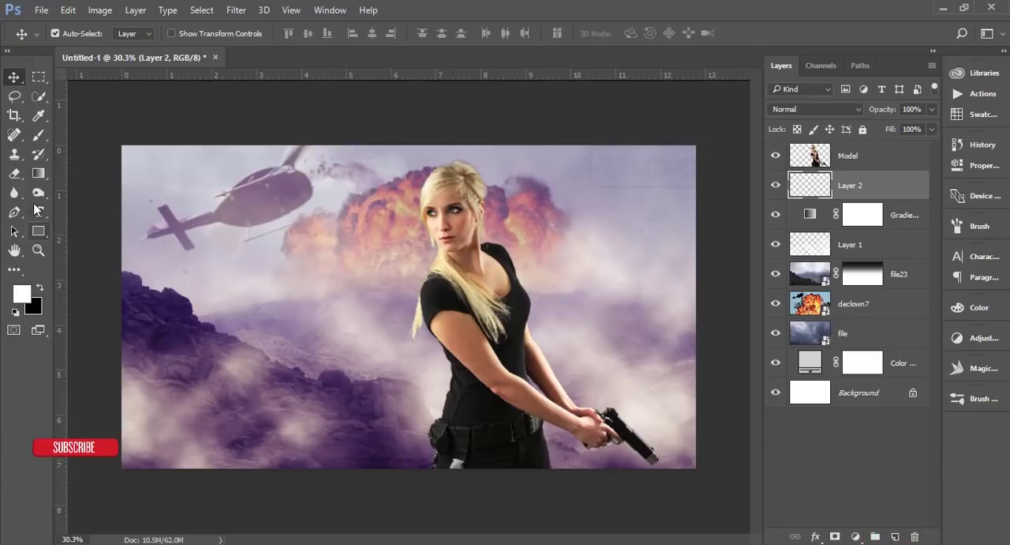
left_click(30, 290)
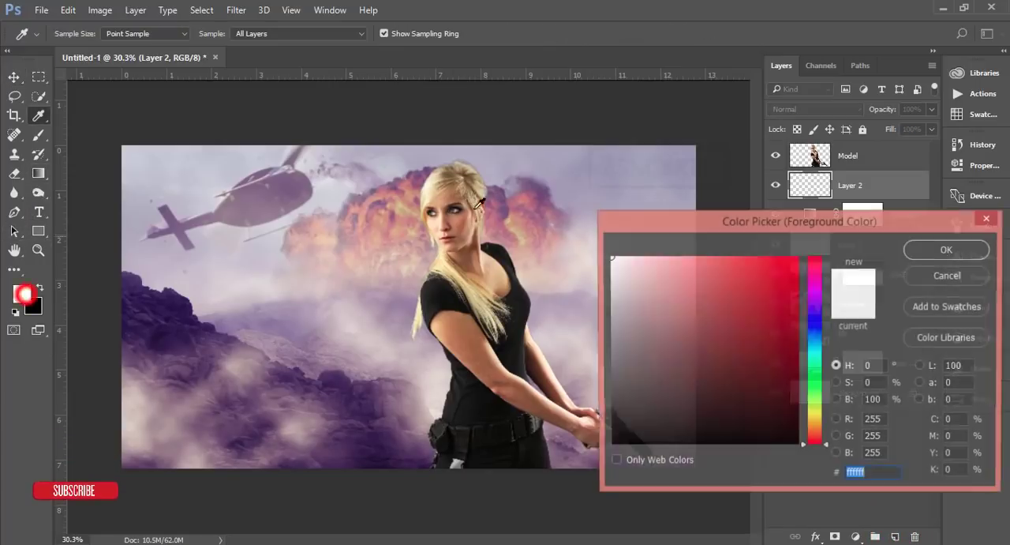
left_click(818, 419)
left_click_drag(818, 418, 818, 428)
left_click_drag(732, 268, 702, 256)
left_click(947, 249)
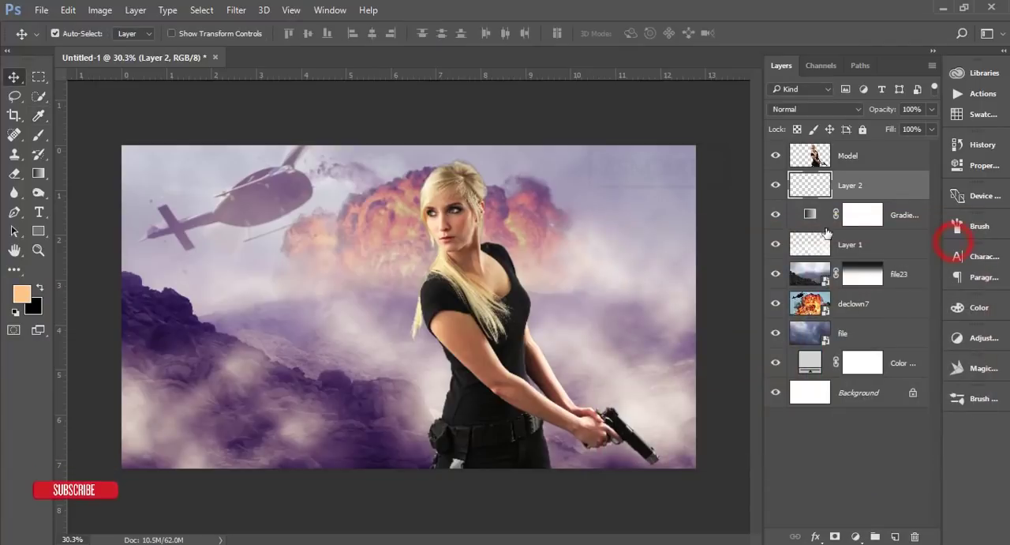
Step: Paint a single soft 1200 px, 0% hardness brush dab on Layer 2 between the helicopter and the rocks
key("b")
right_click(338, 207)
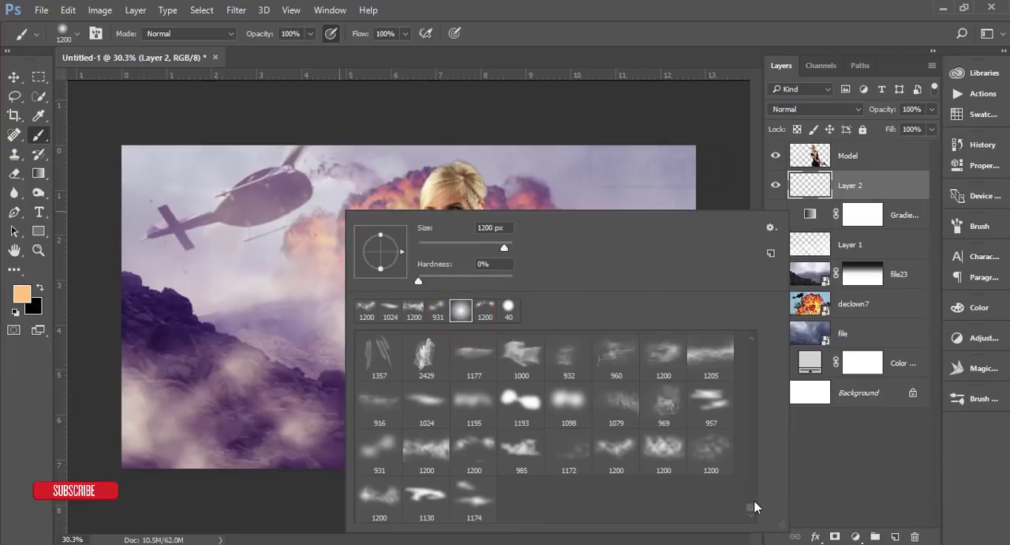
left_click(754, 506)
left_click(577, 30)
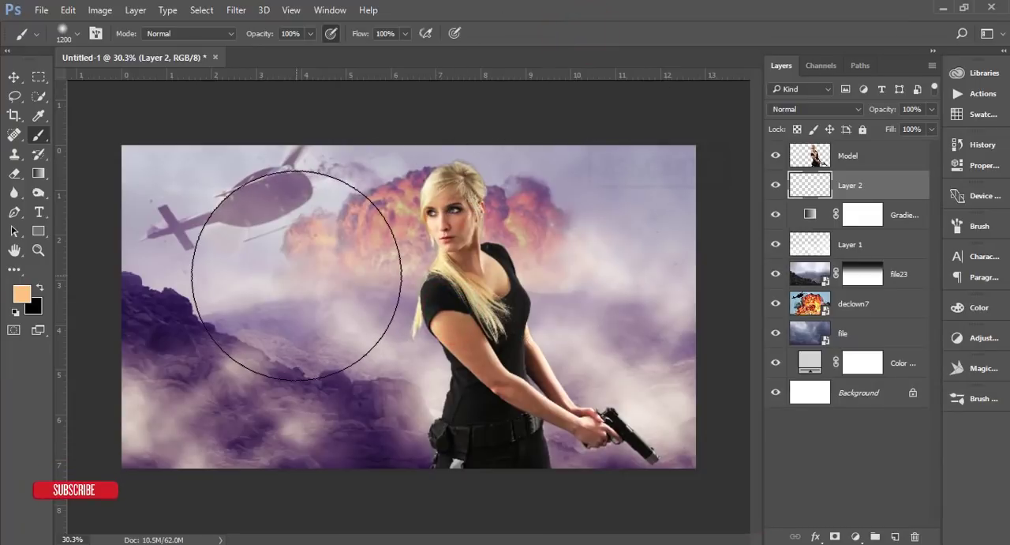
left_click(297, 276)
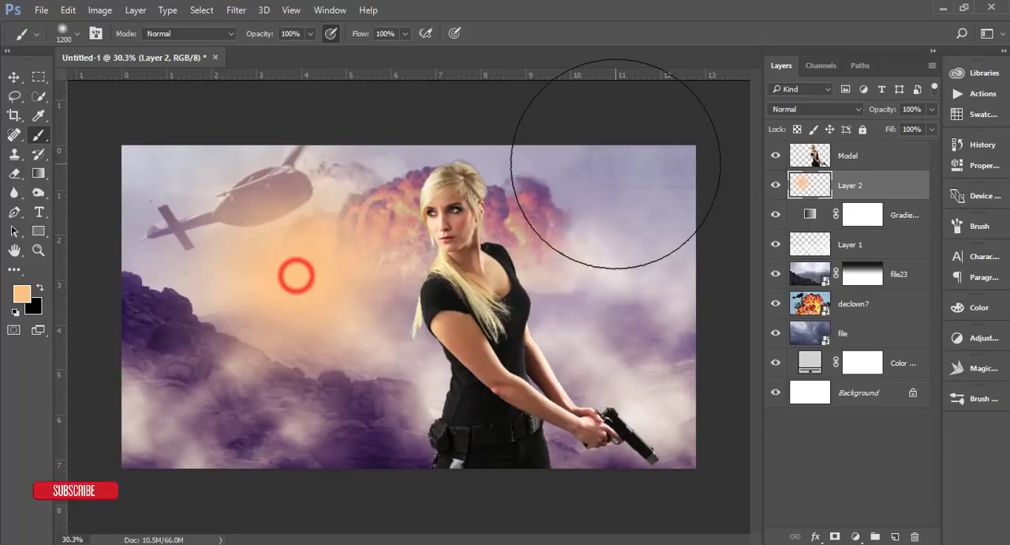
Step: Set the blend mode of the orange glow on Layer 2 to Screen
left_click(830, 105)
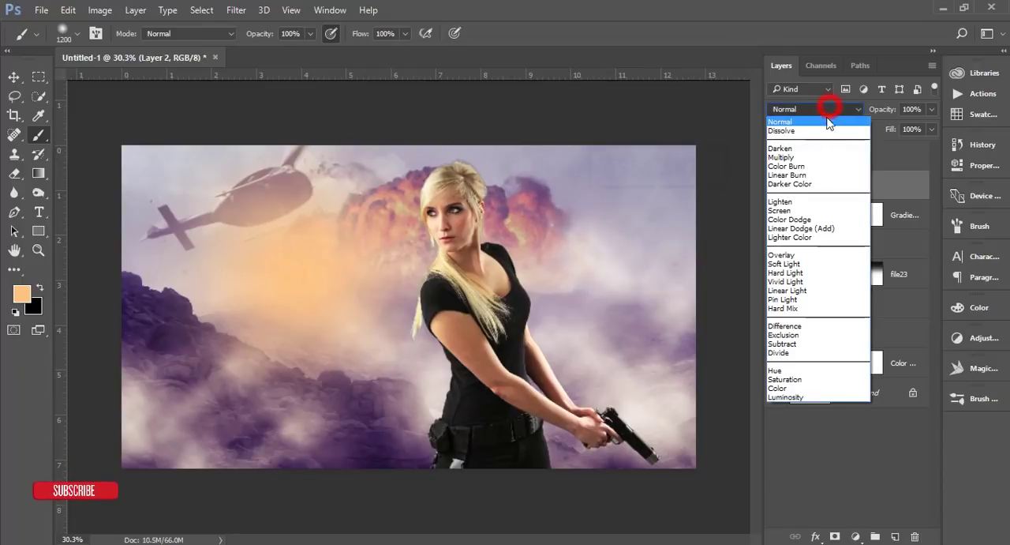
left_click(786, 213)
left_click(15, 76)
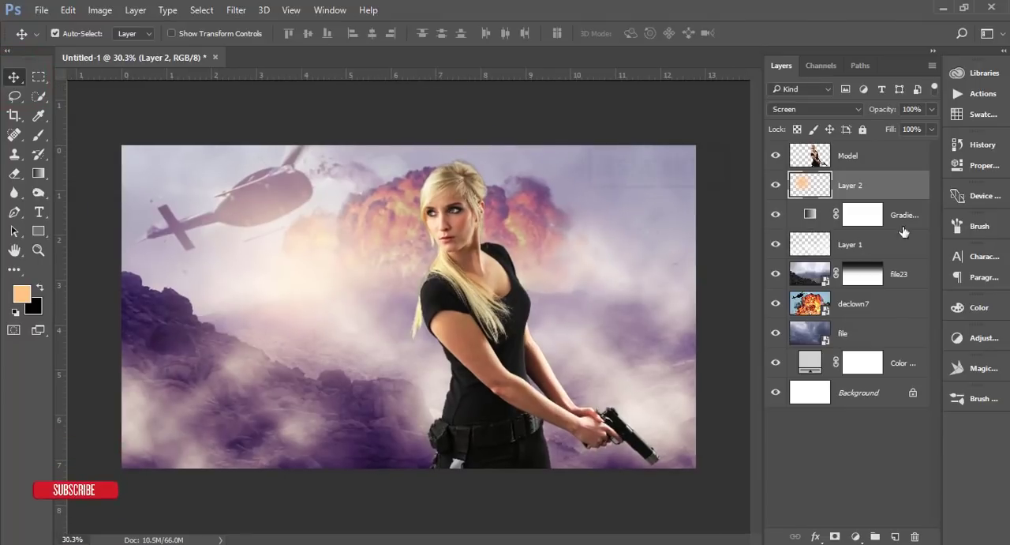
Step: Add a Color Lookup adjustment using FuturisticBleak.3DL above the Gradient Map and compare the image with and without it
left_click(920, 225)
left_click(859, 536)
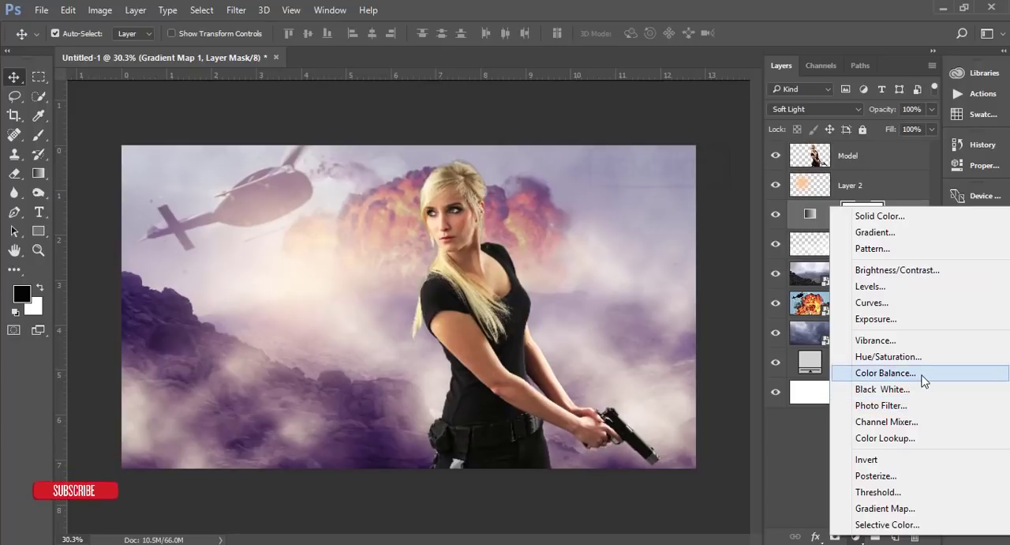
left_click(885, 437)
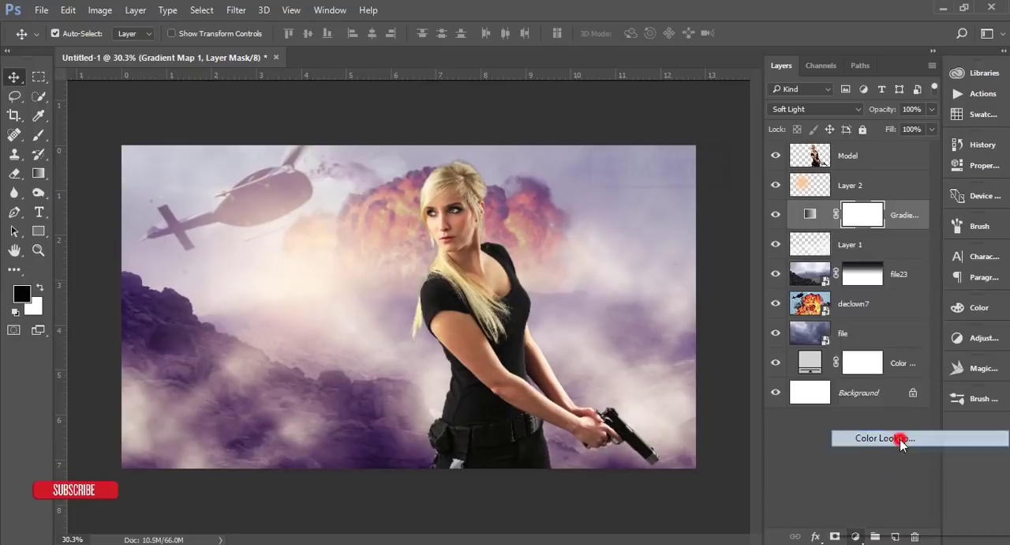
left_click(806, 188)
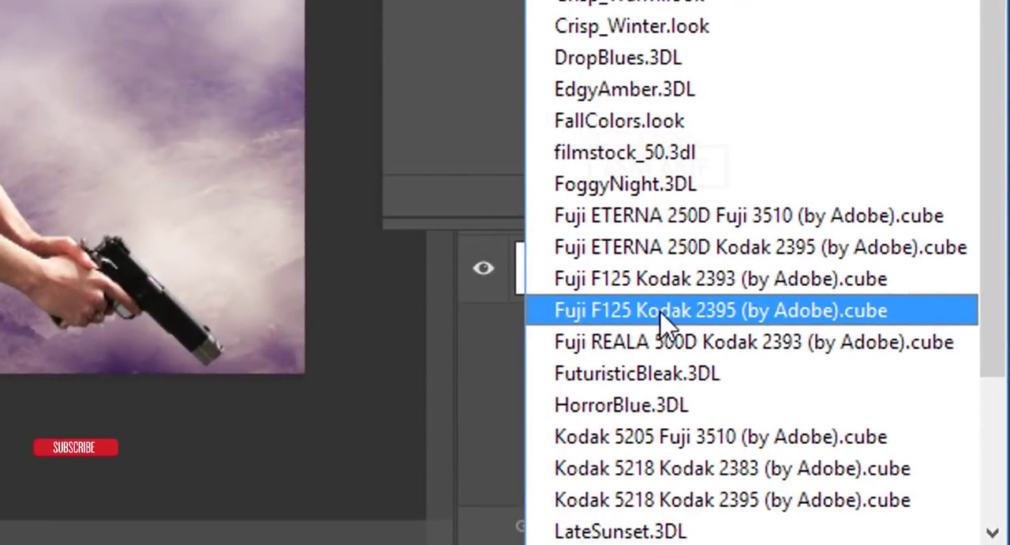
left_click(718, 374)
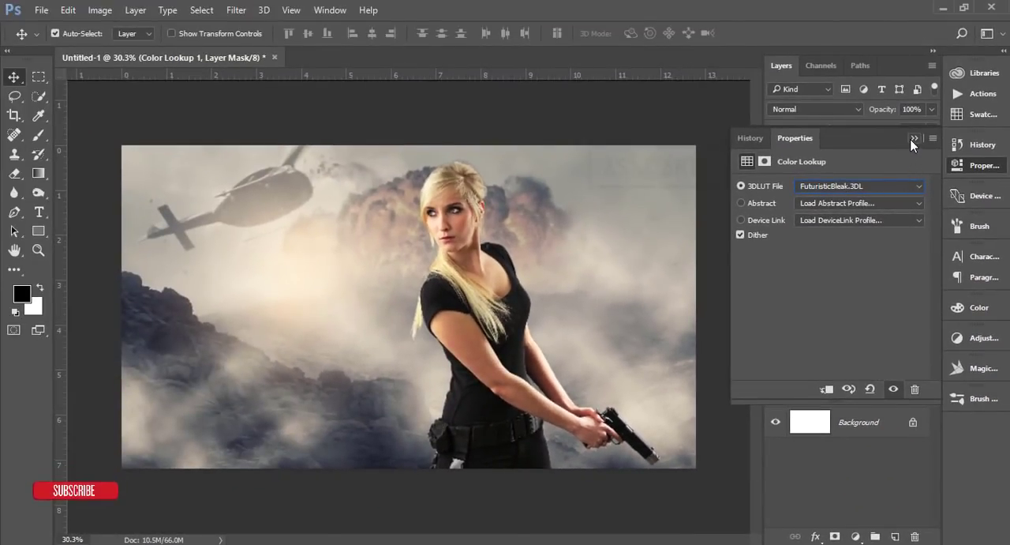
left_click(914, 140)
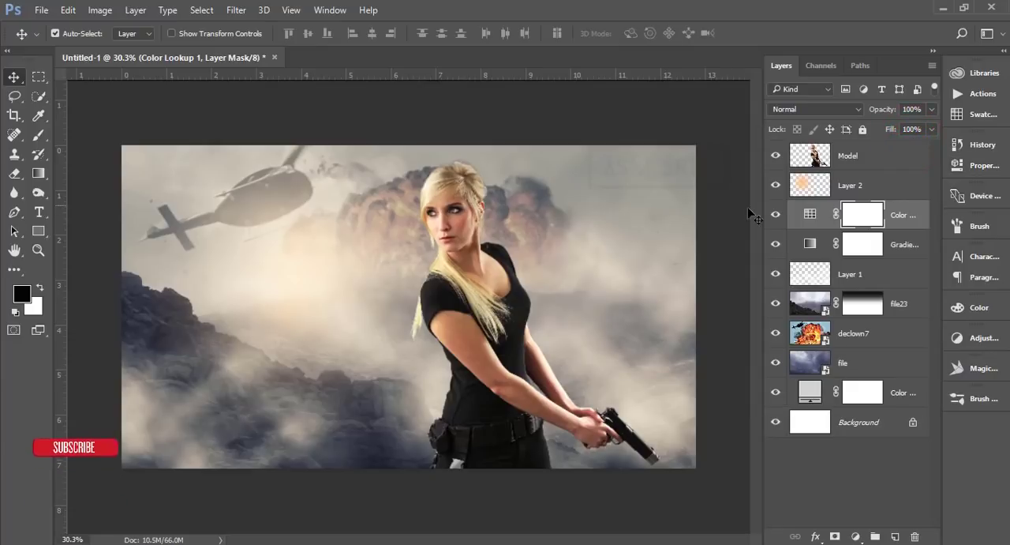
left_click(776, 215)
left_click(776, 215)
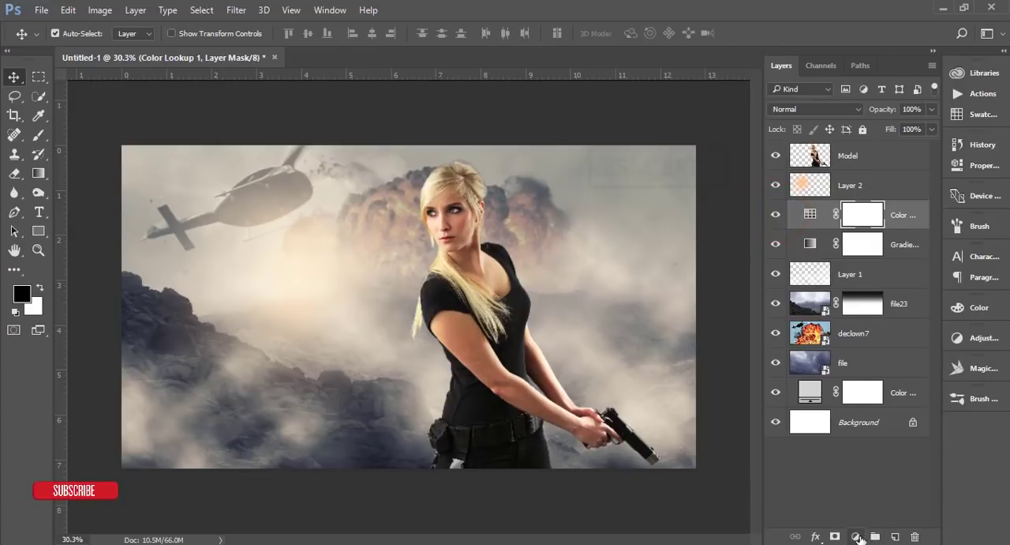
Step: Duplicate the Layer 2 orange glow to intensify the light
mouse_move(884, 183)
left_mouse_down()
mouse_move(883, 260)
mouse_move(892, 176)
left_mouse_up()
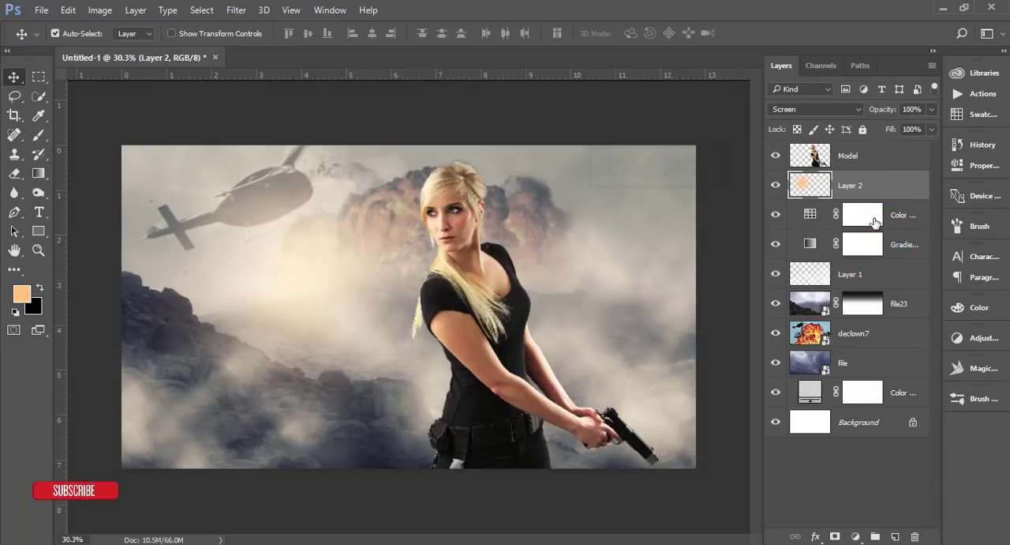
key("ctrl+j")
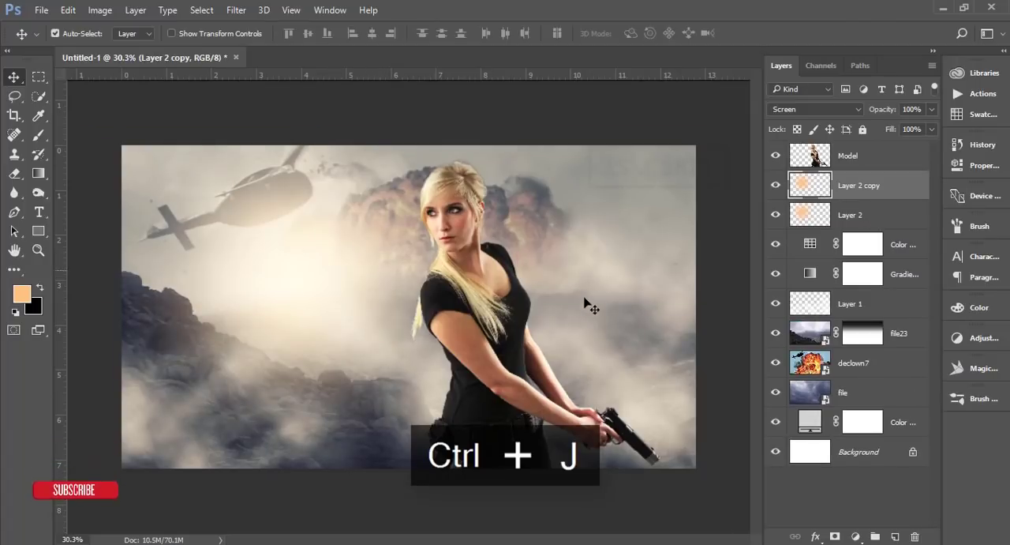
Step: Compare the image with and without the duplicated glow and set the opacity of Layer 2 copy to 85%
left_click(776, 184)
left_click(776, 185)
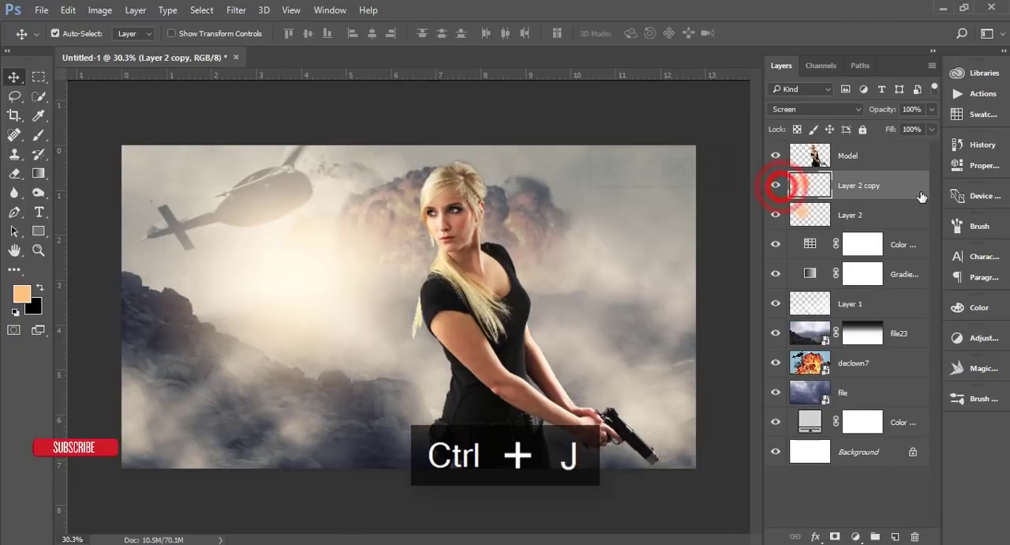
left_click(921, 192)
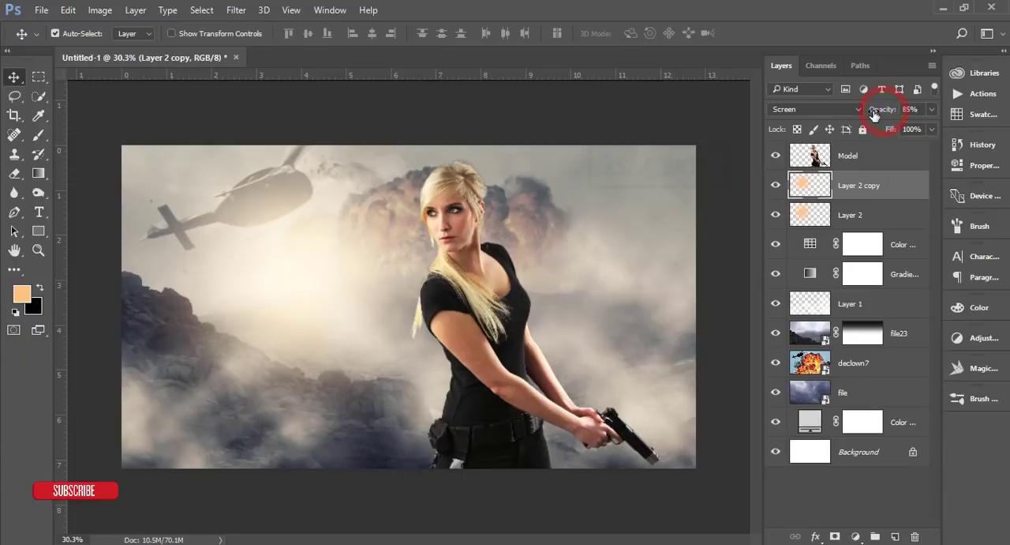
left_click(727, 282)
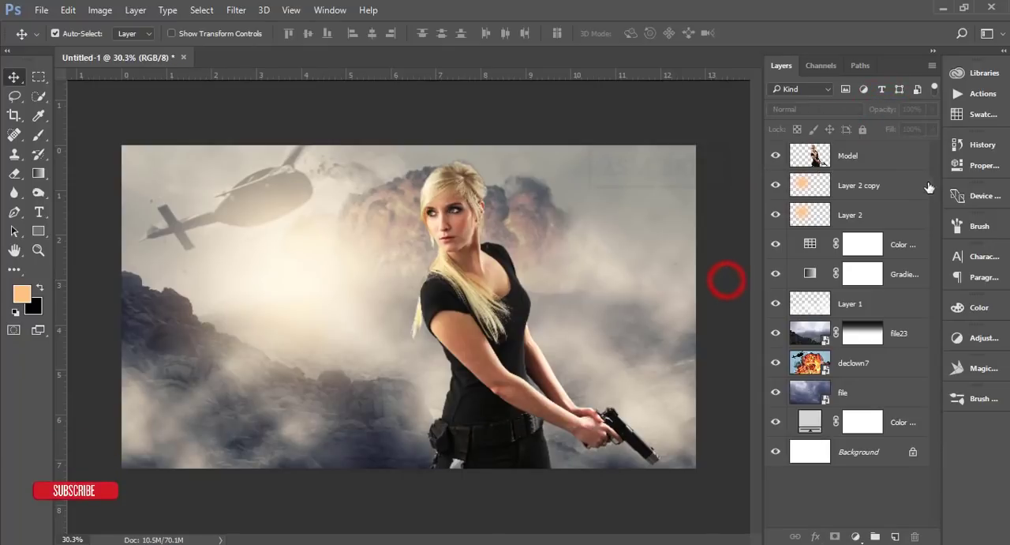
left_click(913, 190)
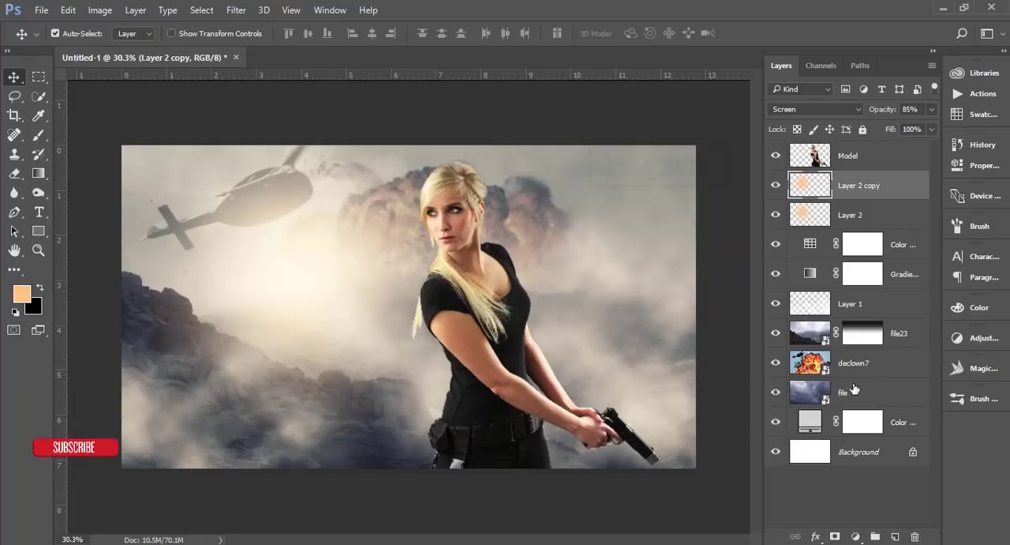
Step: Place fire-971046.jpg as an embedded image directly above the Color Lookup adjustment layer
left_click(906, 337)
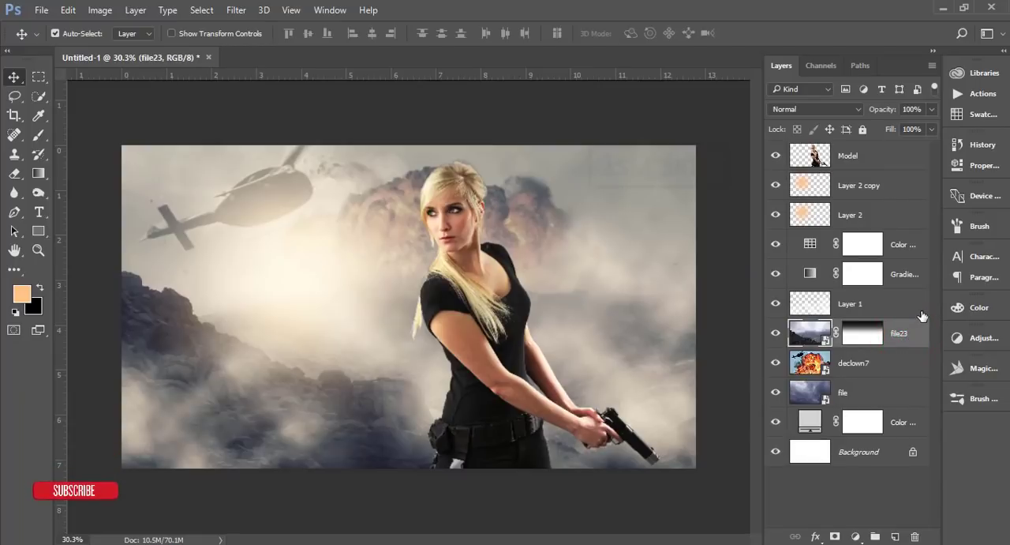
left_click(921, 308)
left_click(919, 247)
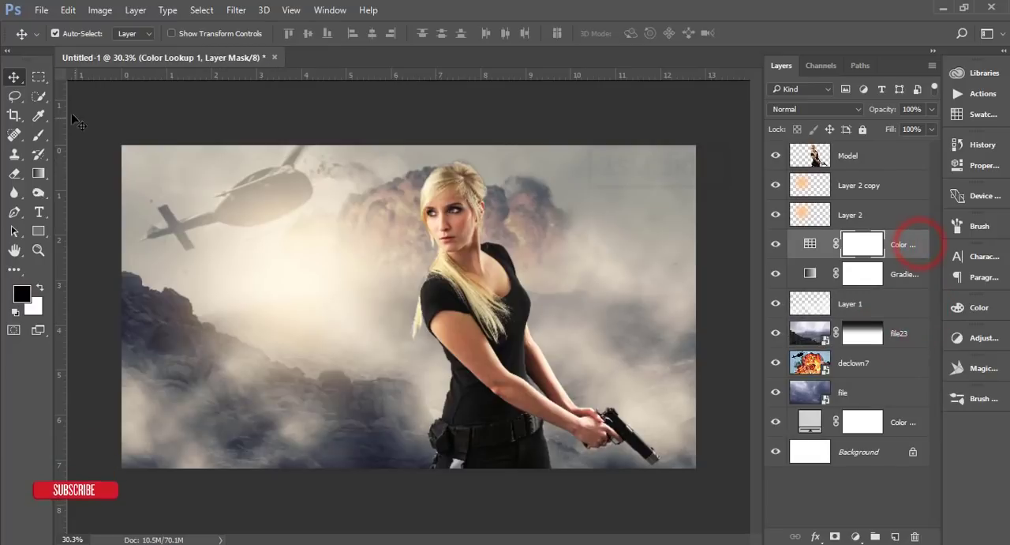
left_click(41, 10)
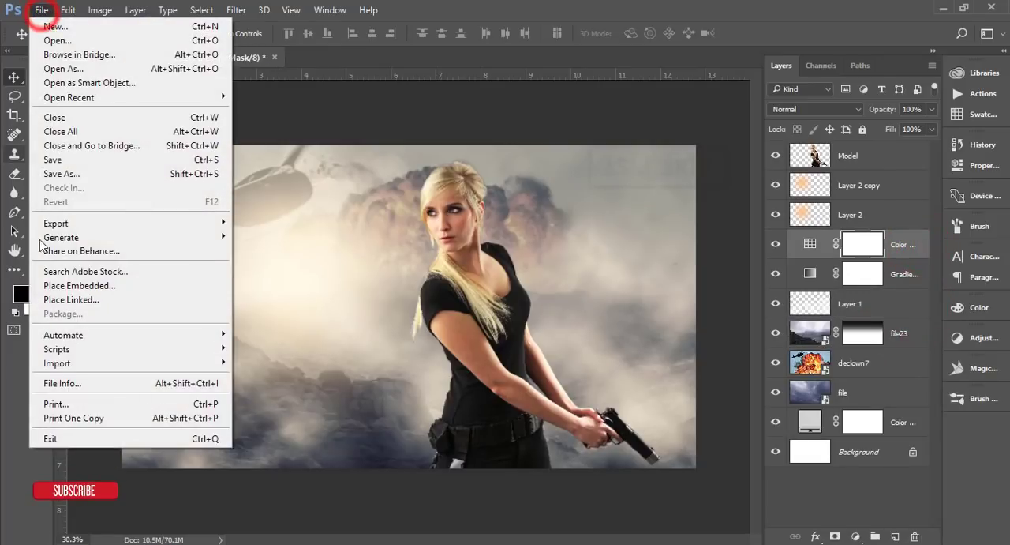
left_click(47, 285)
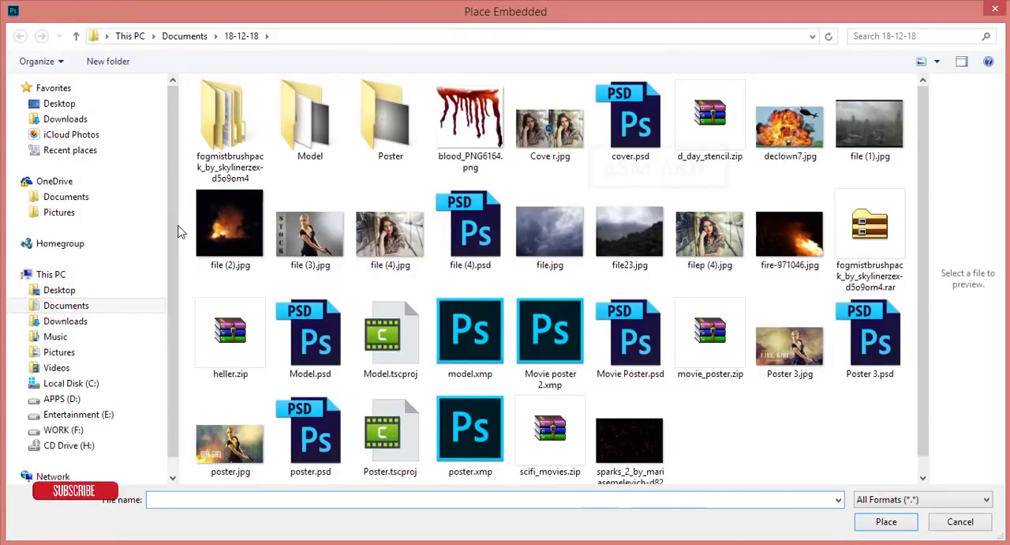
left_click(229, 229)
scroll(769, 418, "down", 1)
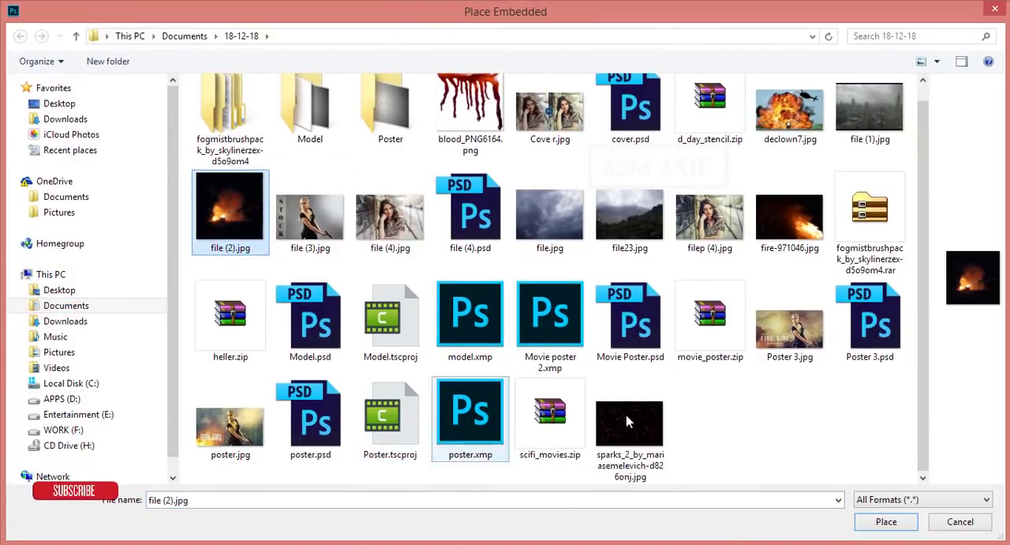
left_click(789, 217)
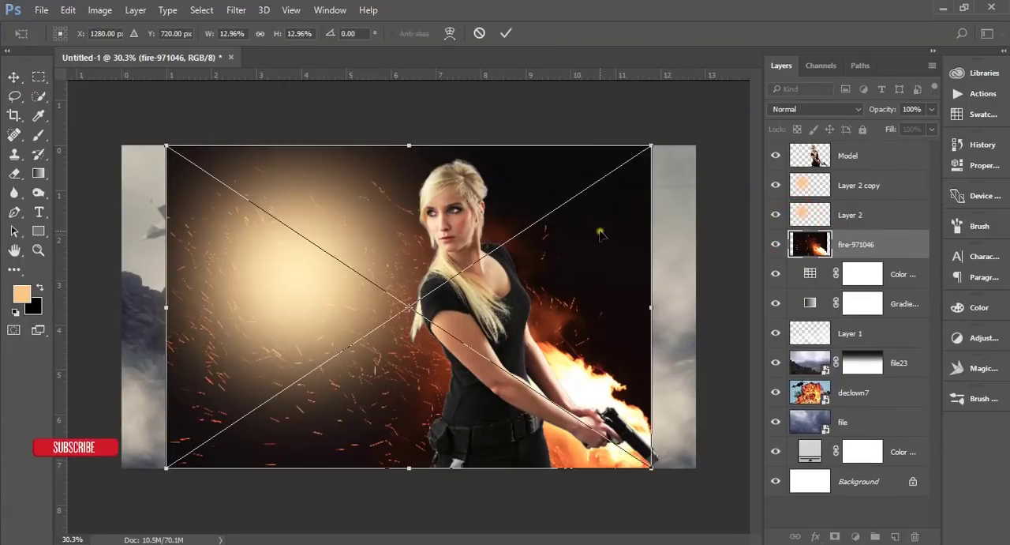
Step: Flip the placed fire image horizontally and enlarge it until its sparks and flames cover the whole canvas
right_click(601, 230)
left_click(660, 437)
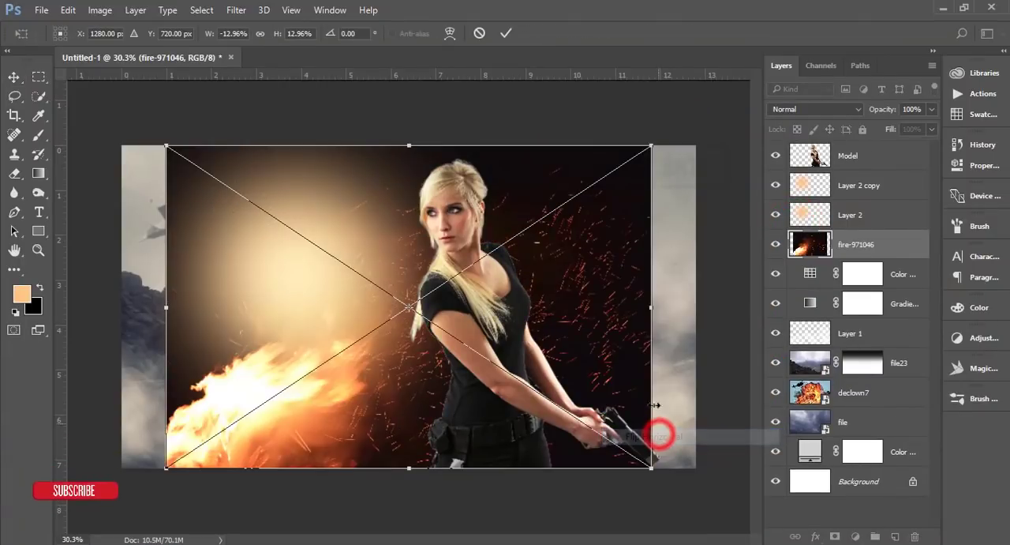
scroll(582, 388, "down", 2)
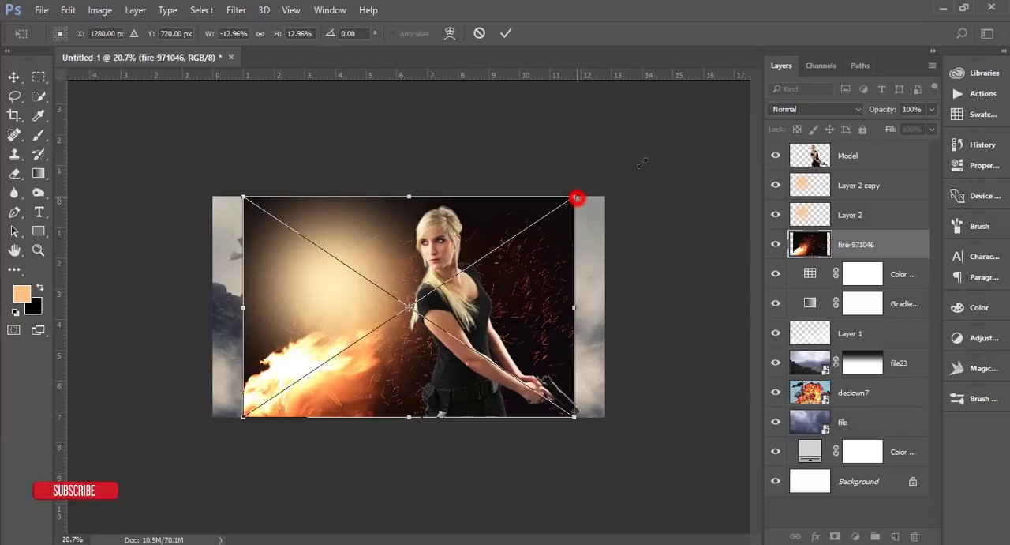
left_click_drag(577, 198, 729, 126)
mouse_move(559, 328)
left_mouse_down()
mouse_move(537, 374)
mouse_move(557, 338)
left_mouse_up()
left_click(503, 33)
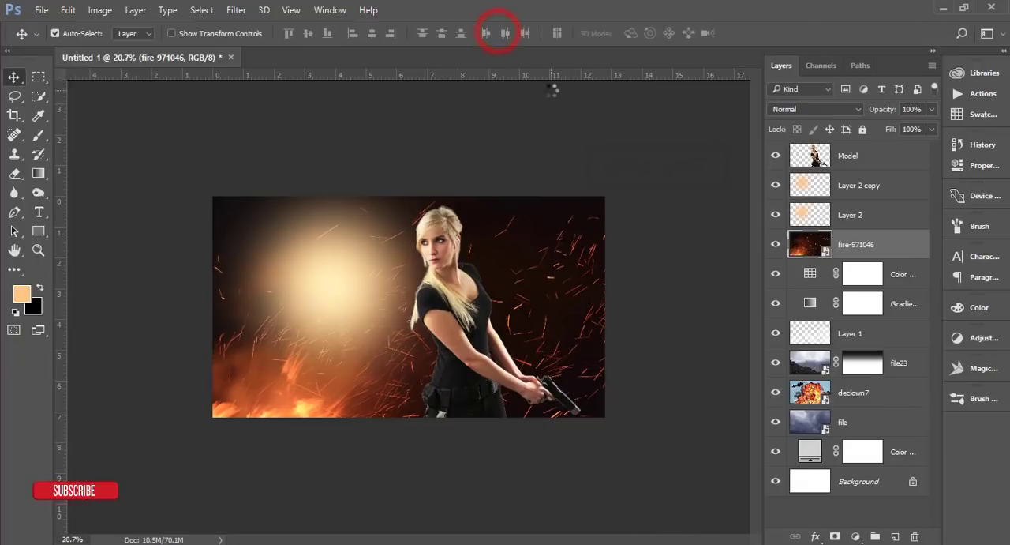
Step: Set the blend mode of the fire-971046 layer to Screen
key("ctrl+plus")
left_click(823, 109)
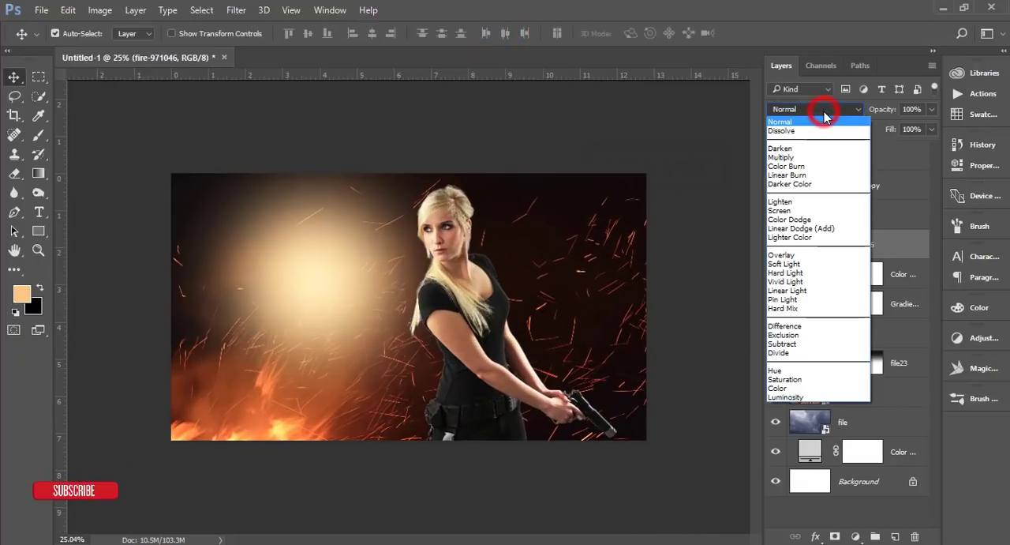
left_click(832, 111)
left_click(834, 109)
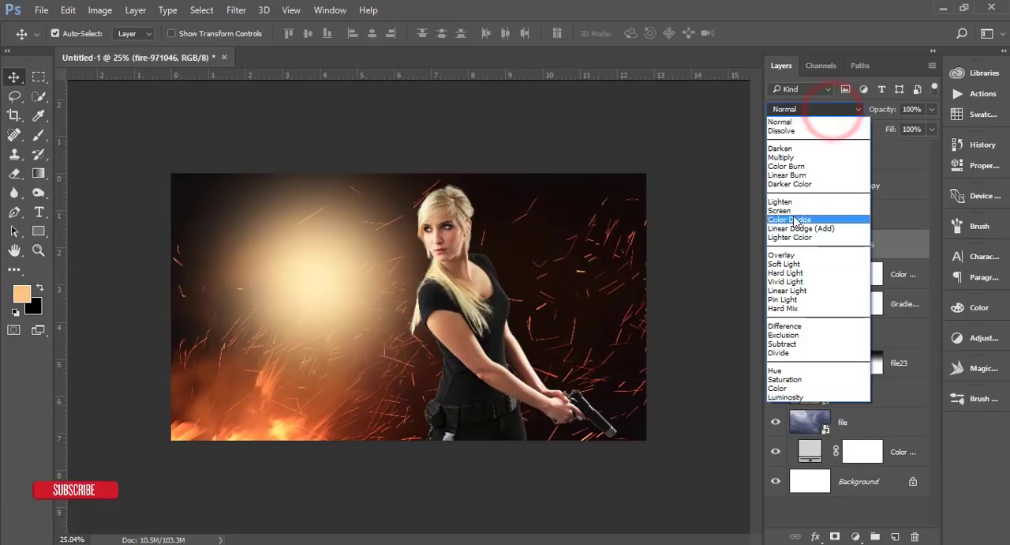
left_click(795, 211)
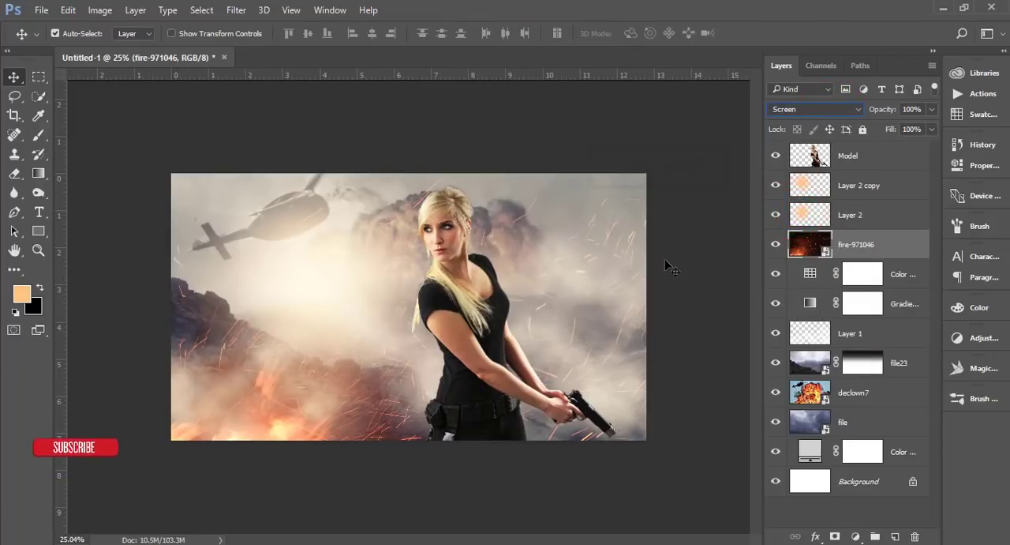
key("ctrl+KP_Add")
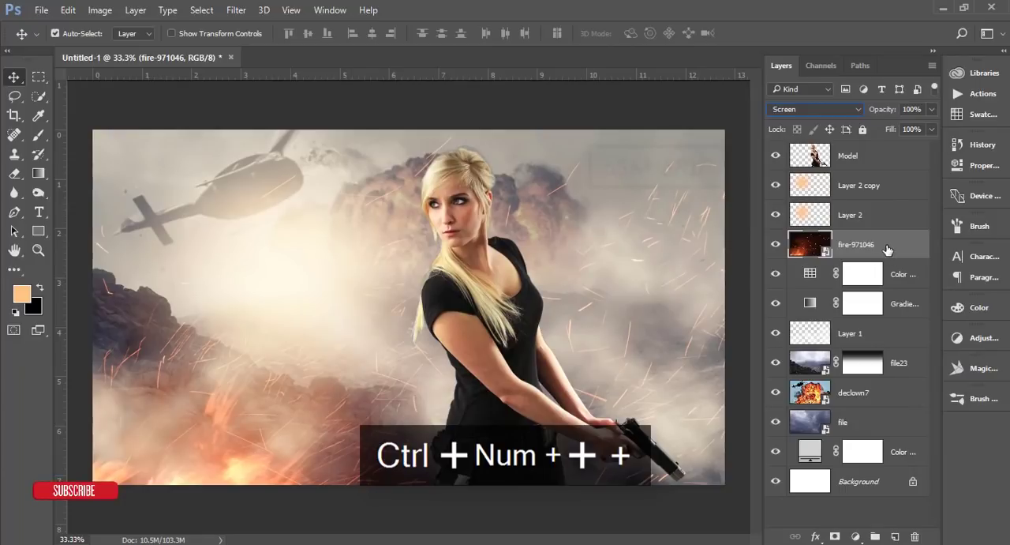
Step: Start the SkinFiner filter on the Model layer and set the skin smoothing Amount to 74 and Fine to +28
left_click(900, 150)
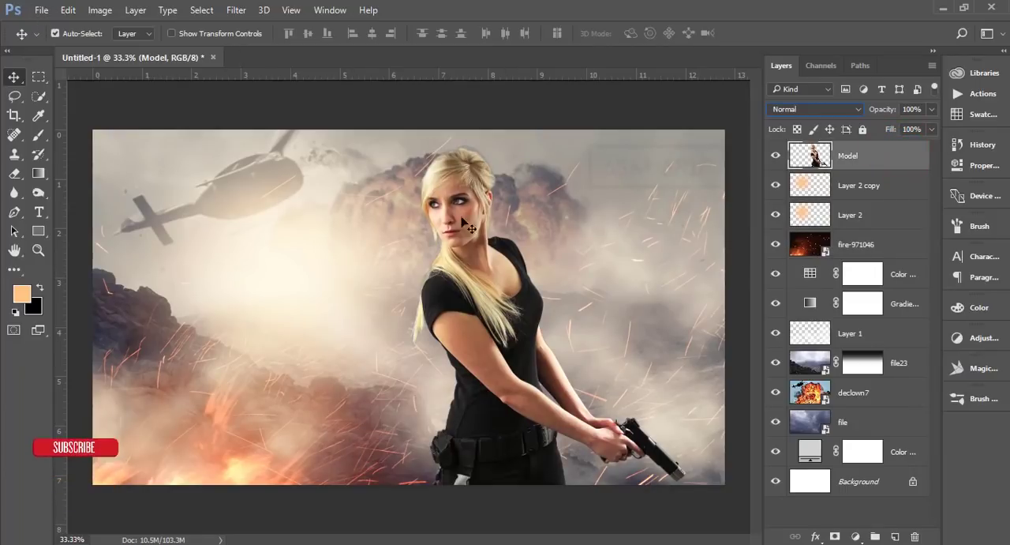
left_click(234, 10)
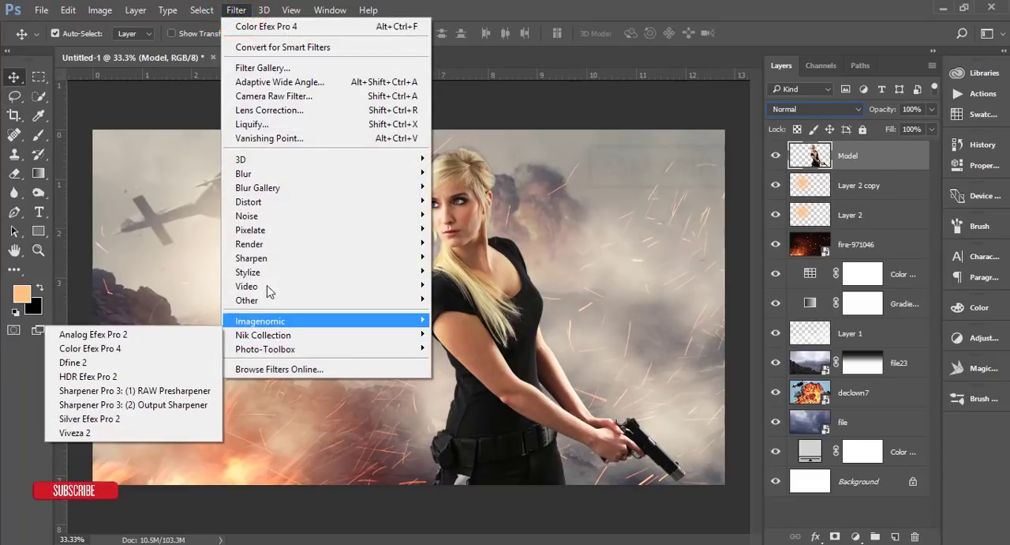
mouse_move(276, 349)
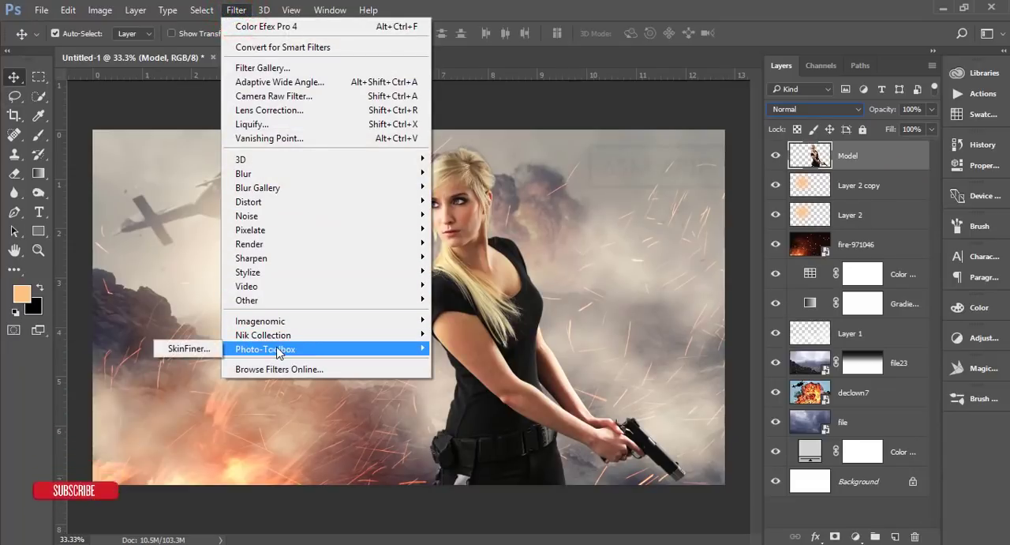
left_click(204, 349)
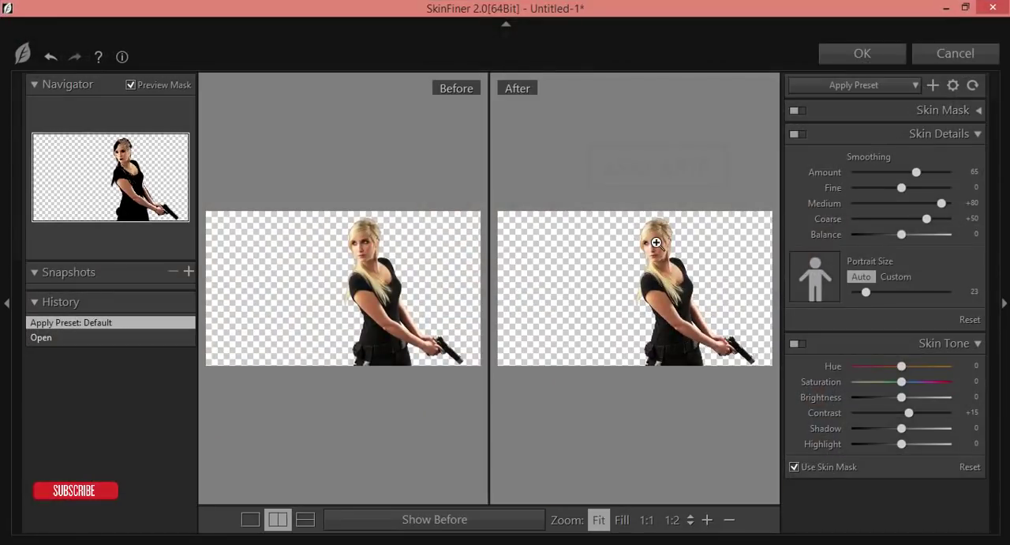
left_click(656, 242)
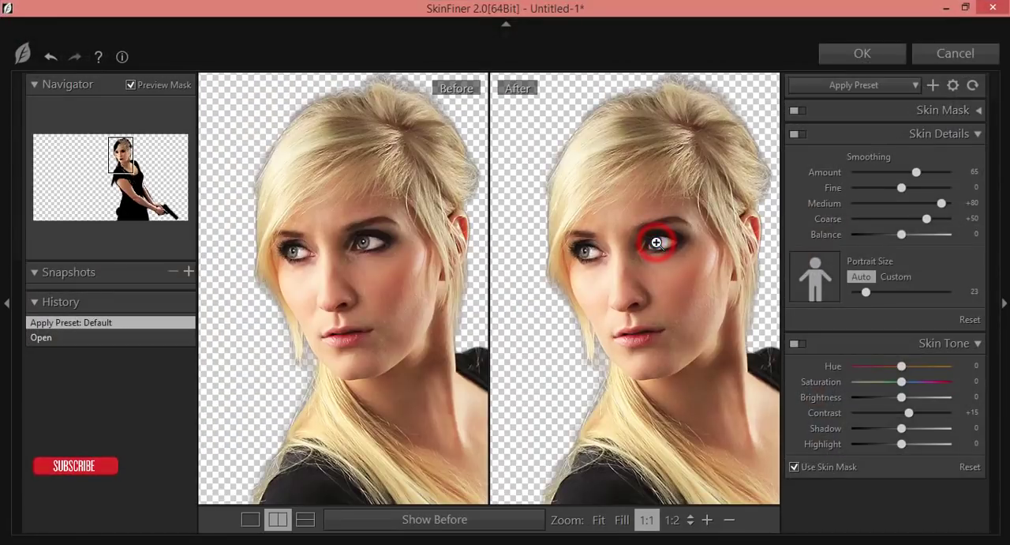
left_click(927, 171)
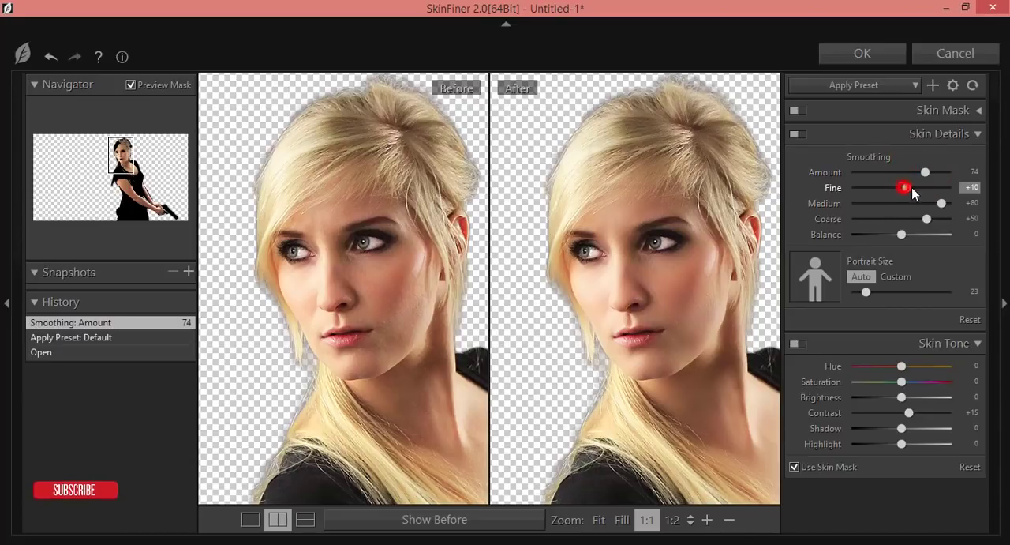
left_click_drag(912, 189, 918, 186)
Step: Set the skin tone to Hue -8, Saturation -9, Brightness +28, Contrast +43, Shadow -18 and Highlight +33, and apply the filter
left_click(902, 366)
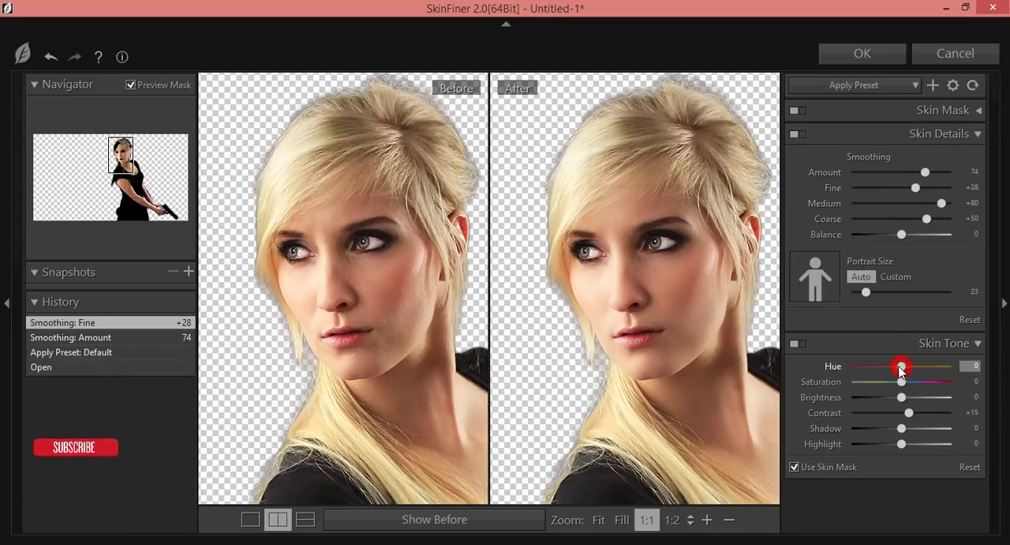
left_click_drag(902, 367, 922, 444)
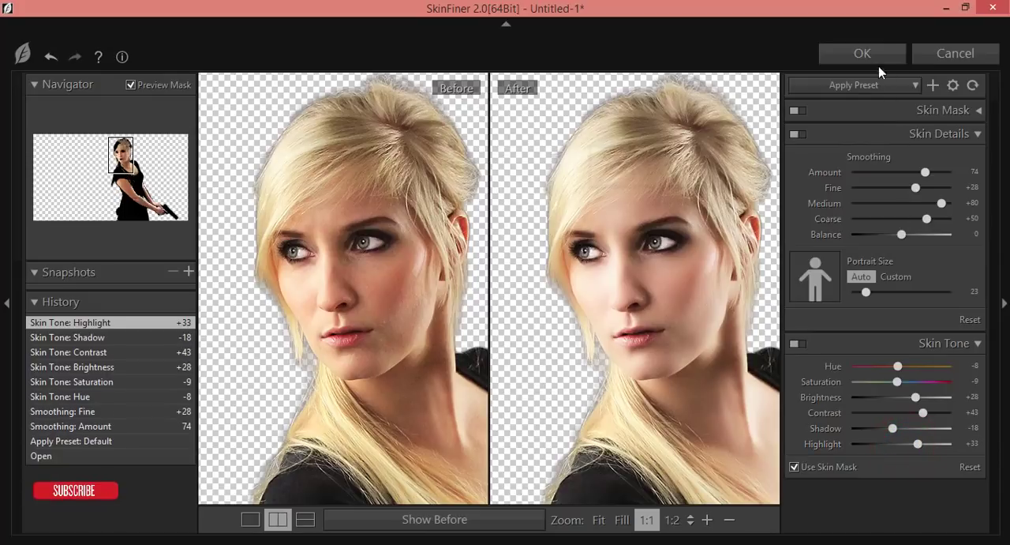
left_click(866, 52)
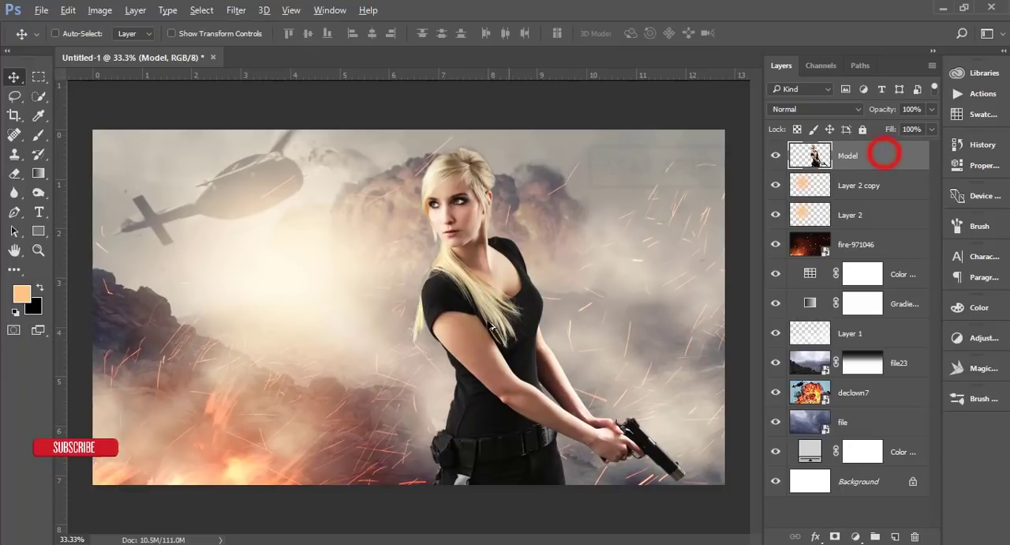
Step: Compare the image without the Color Lookup and add a Levels adjustment above it that slightly deepens the background tones
scroll(487, 331, "down", 1)
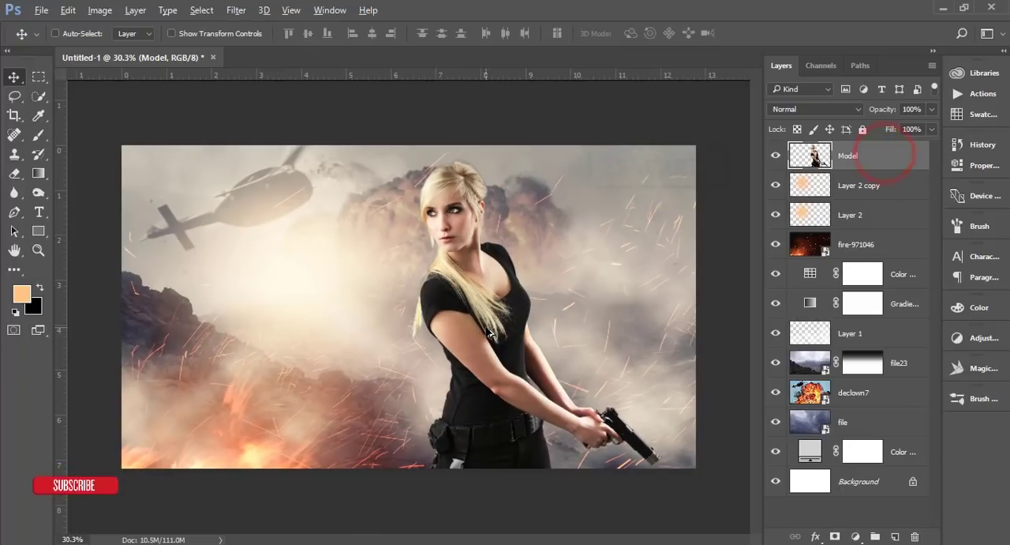
left_click(904, 276)
left_click(776, 273)
left_click(776, 273)
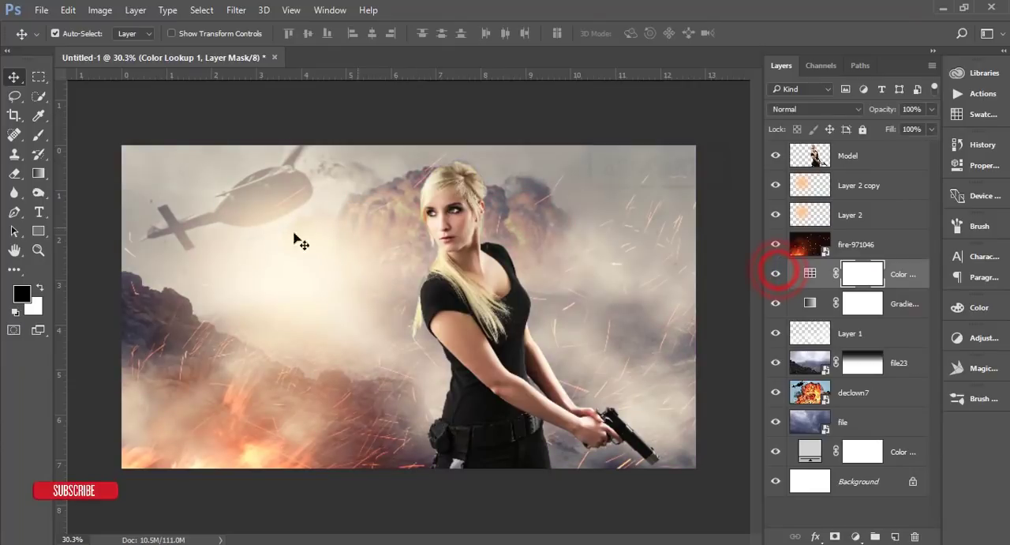
left_click(856, 537)
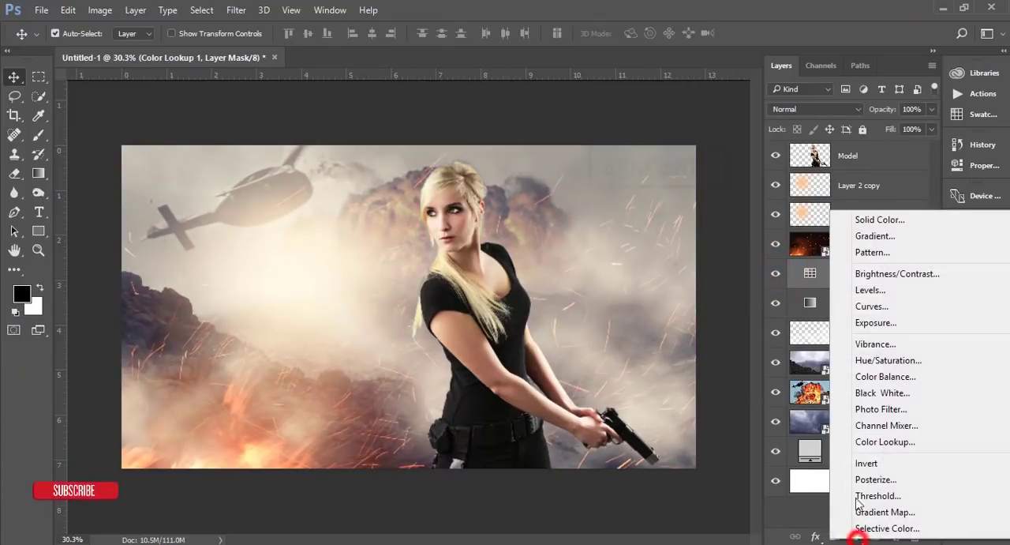
left_click(882, 290)
left_click_drag(760, 290, 769, 290)
left_click(913, 139)
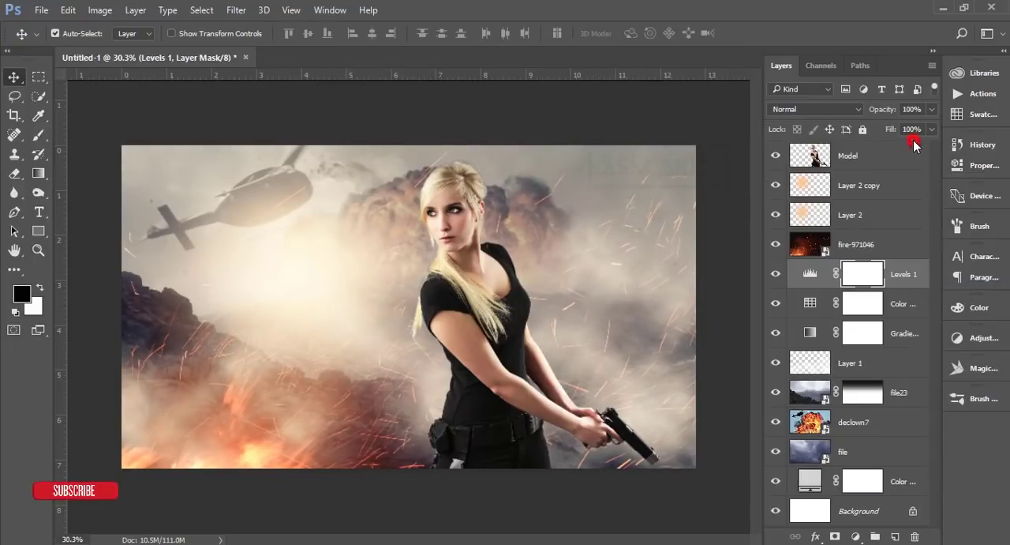
Step: Place the sparks_2 JPG as an embedded image above the Model layer
left_click(869, 157)
left_click(41, 10)
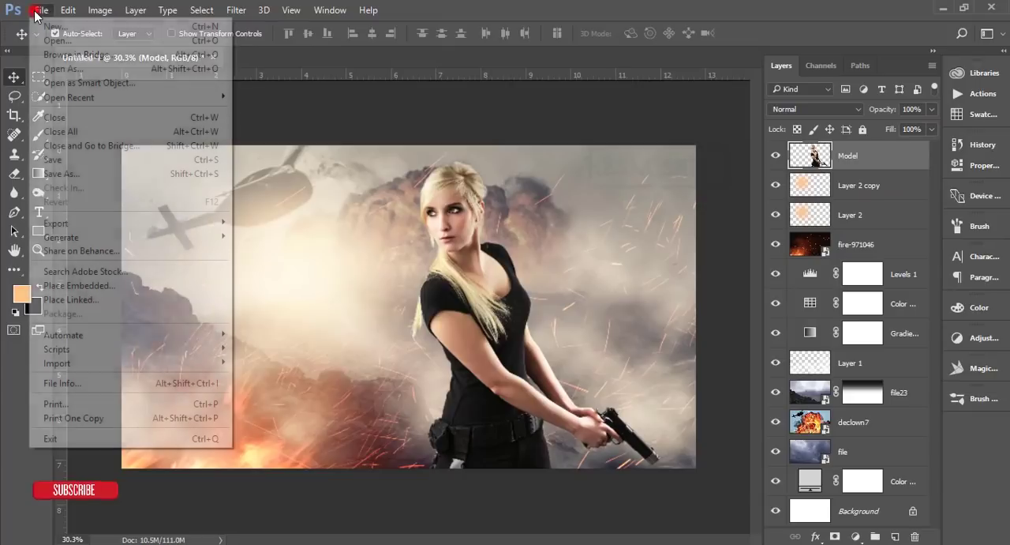
left_click(74, 285)
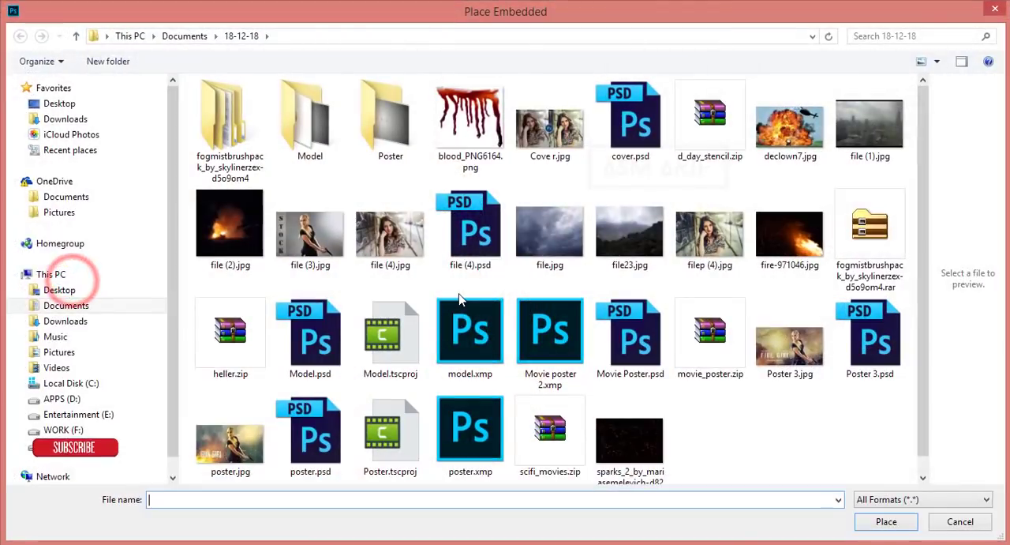
double_click(629, 438)
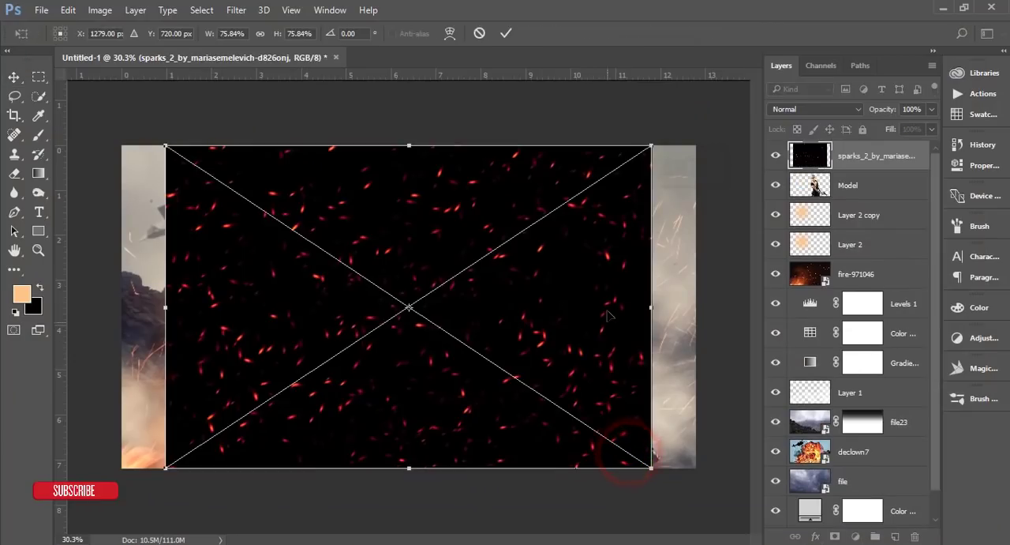
Step: Flip the placed sparks image horizontally and enlarge it to cover the whole canvas
right_click(622, 219)
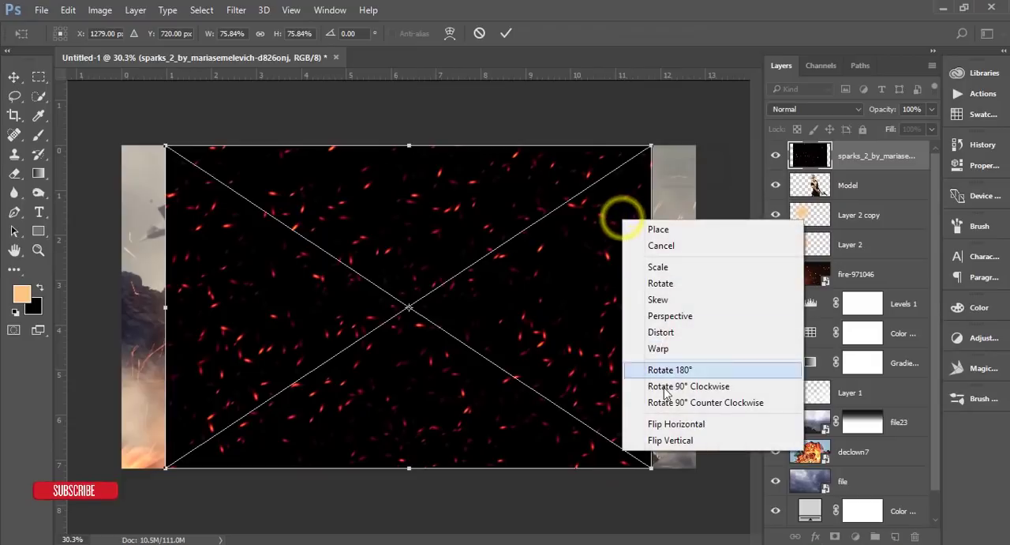
left_click(672, 424)
left_click_drag(652, 146, 703, 112)
left_click(506, 35)
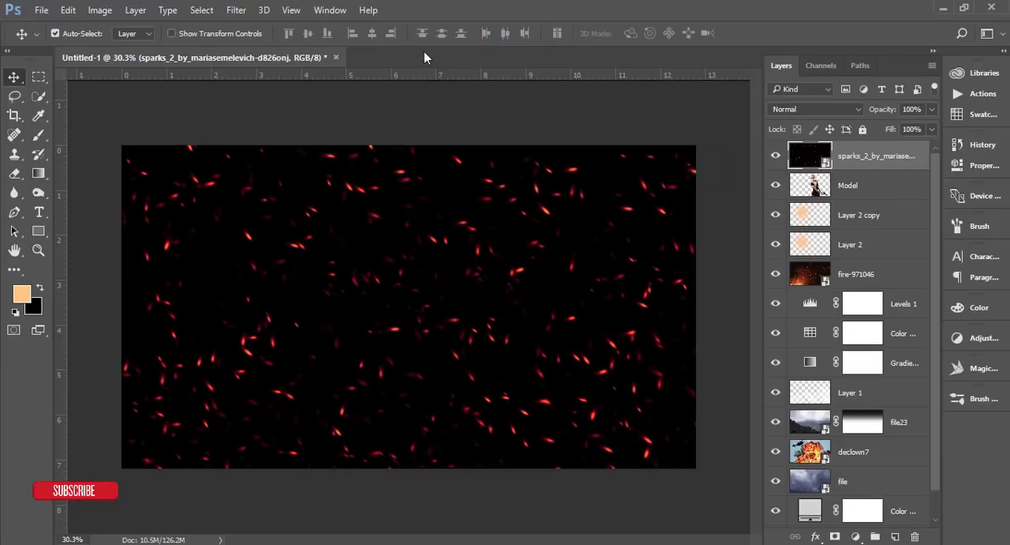
Step: Apply a Motion Blur smart filter to the sparks_2 layer with an angle of 54° and a distance of 27 pixels
left_click(236, 11)
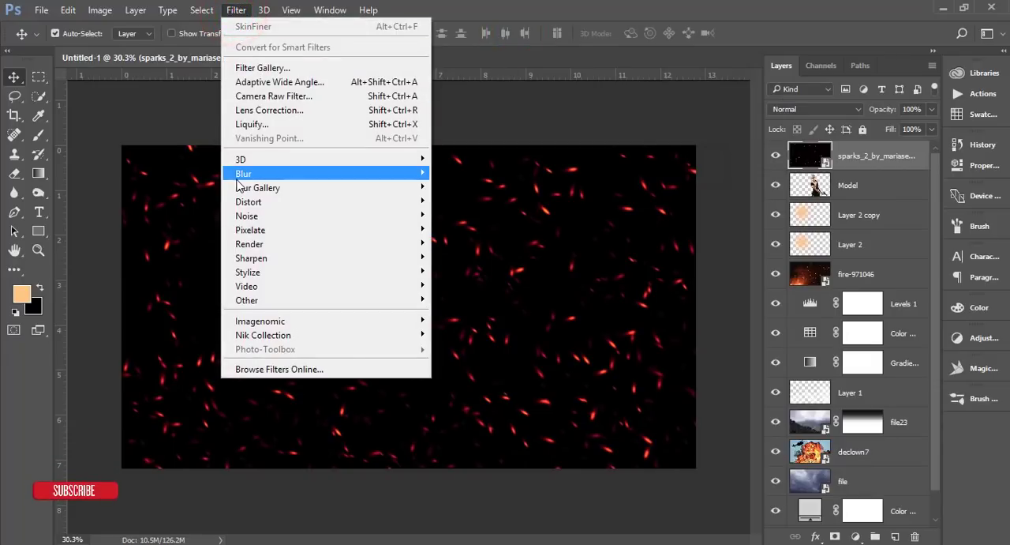
mouse_move(239, 180)
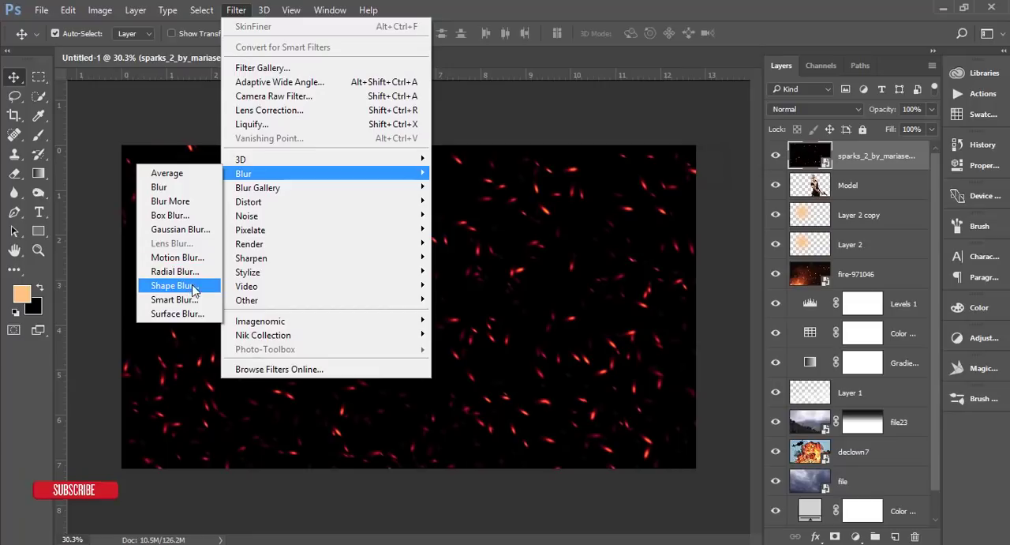
left_click(190, 258)
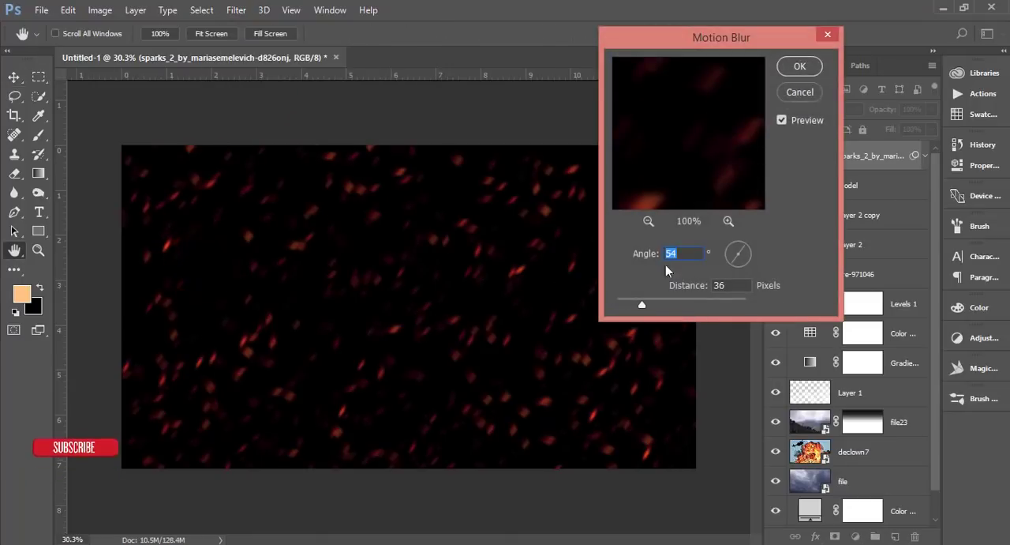
left_click_drag(638, 308, 634, 307)
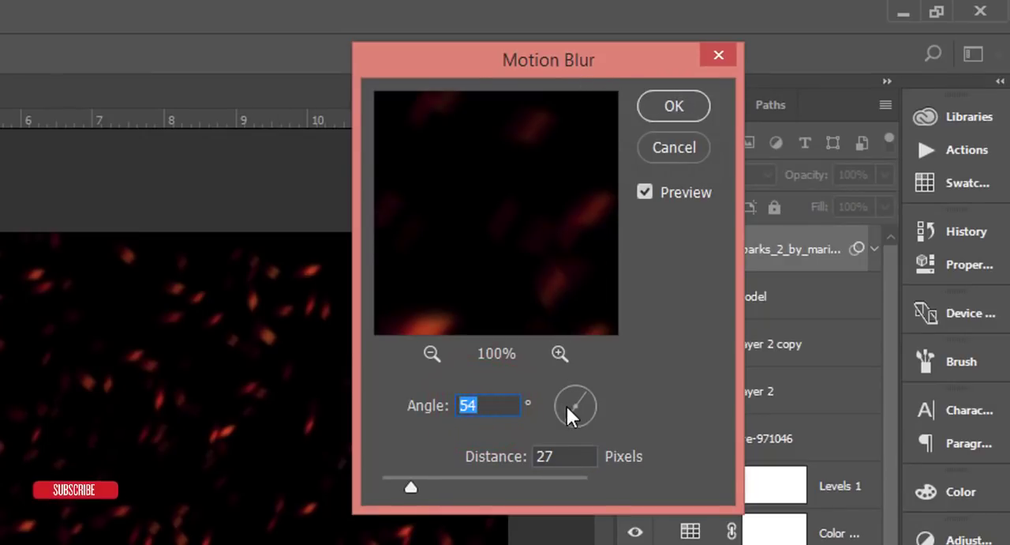
left_click(674, 108)
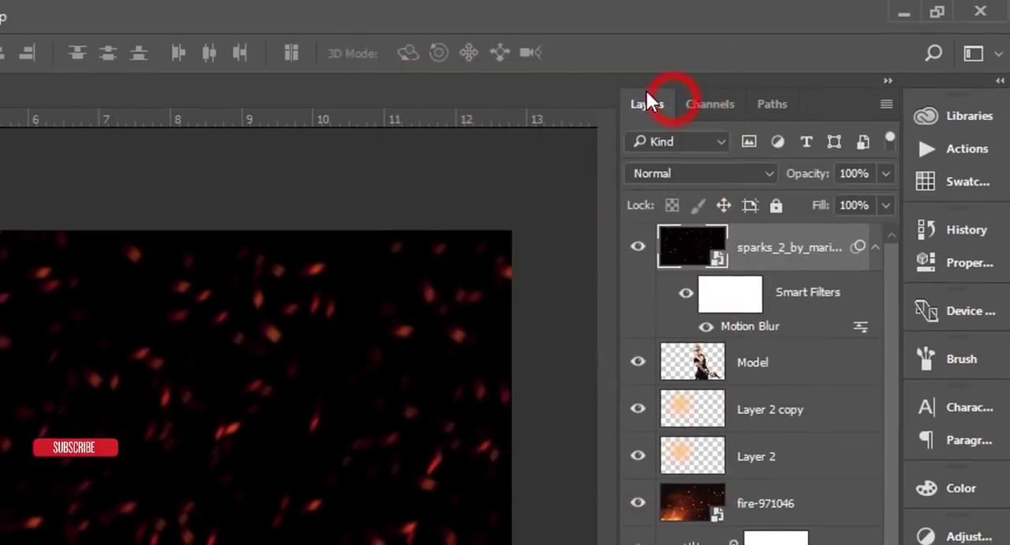
Step: Set the sparks_2 layer's blend mode to Screen and compare the image with and without the layer
left_click(785, 109)
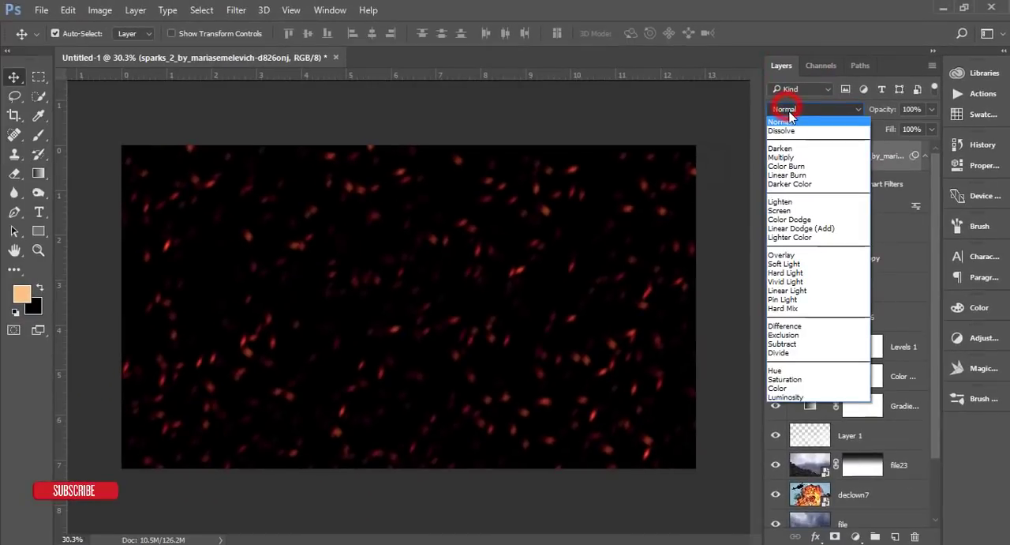
left_click(783, 210)
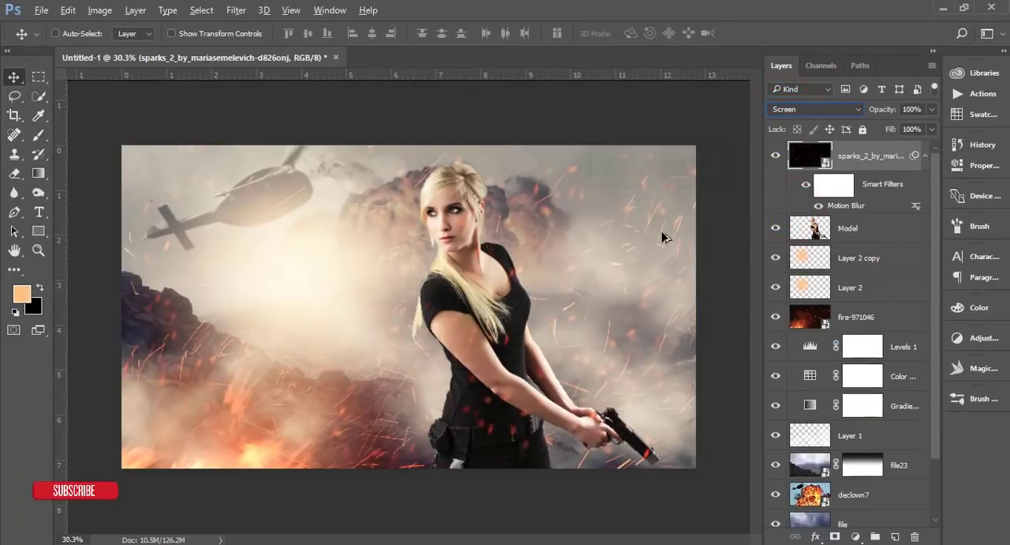
key("ctrl+KP_Add")
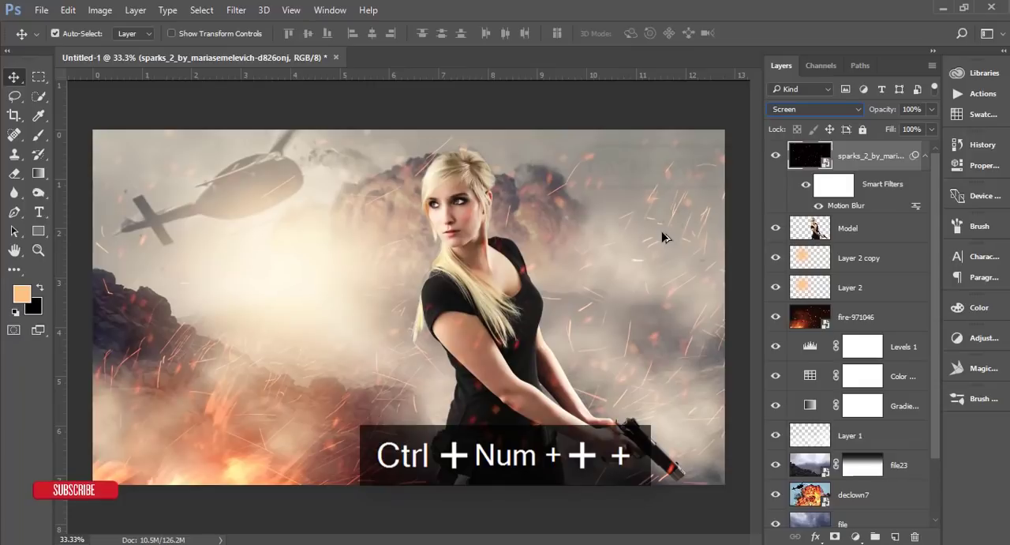
left_click(777, 156)
left_click(777, 156)
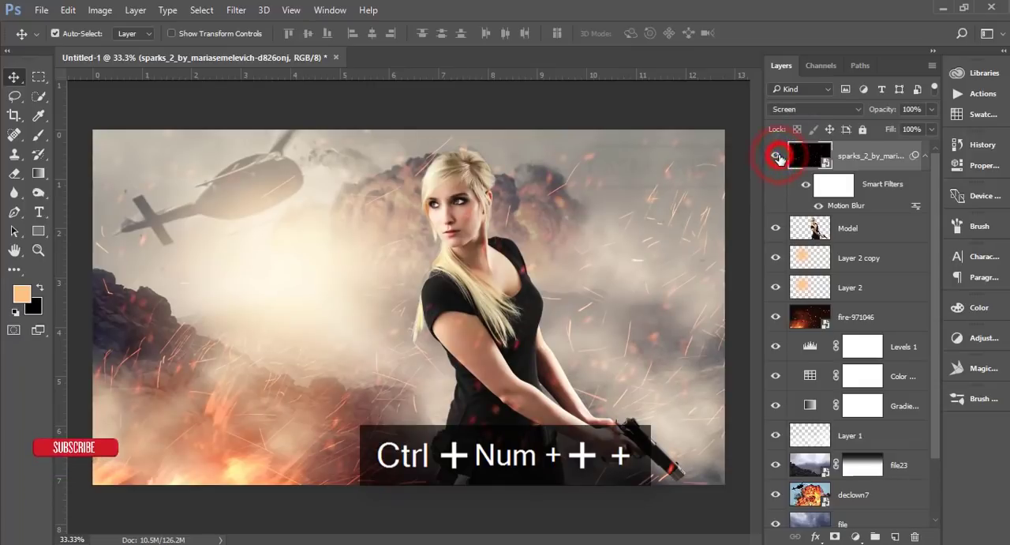
Step: Enlarge the sparks_2 layer to about 113% and shift it slightly down and right, to about X 1372.5 px, Y 808.5 px
key("ctrl+t")
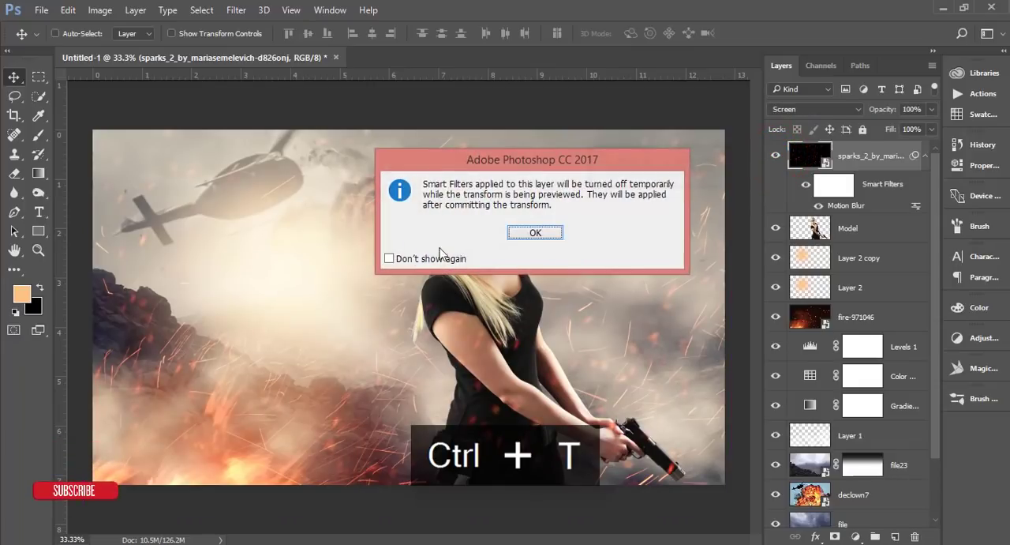
left_click(520, 230)
key("ctrl+minus")
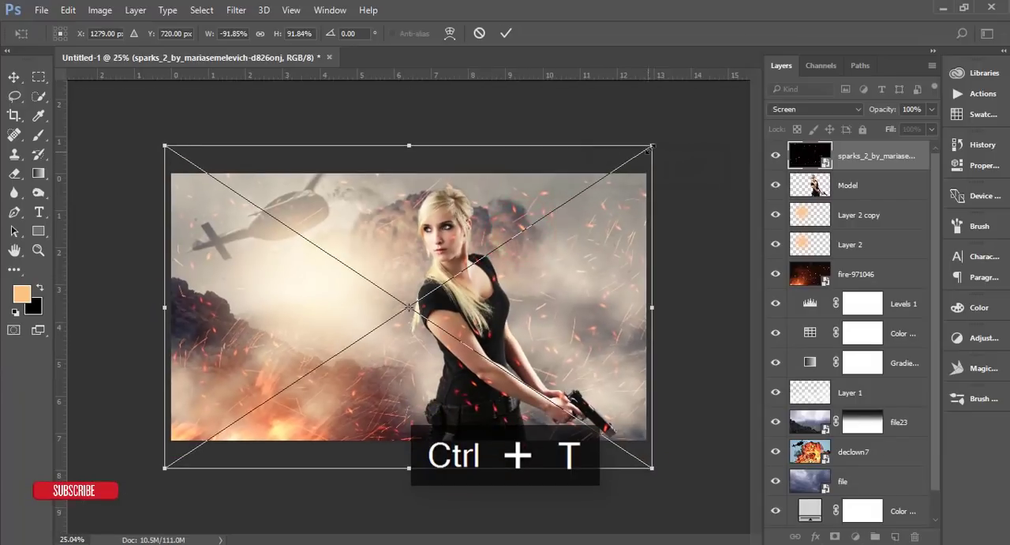
left_click_drag(652, 147, 706, 94)
left_click_drag(579, 246, 596, 263)
left_click(505, 33)
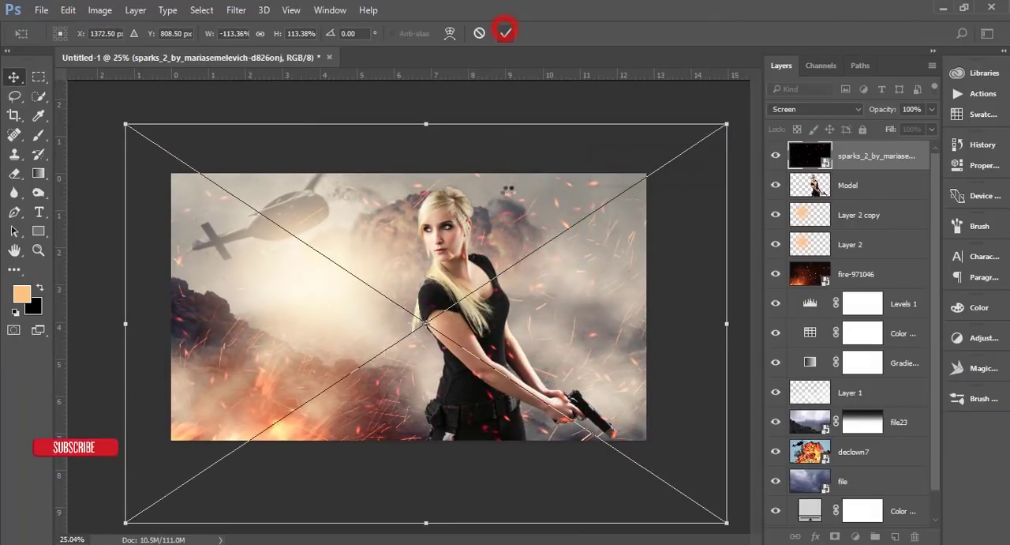
key("ctrl+plus")
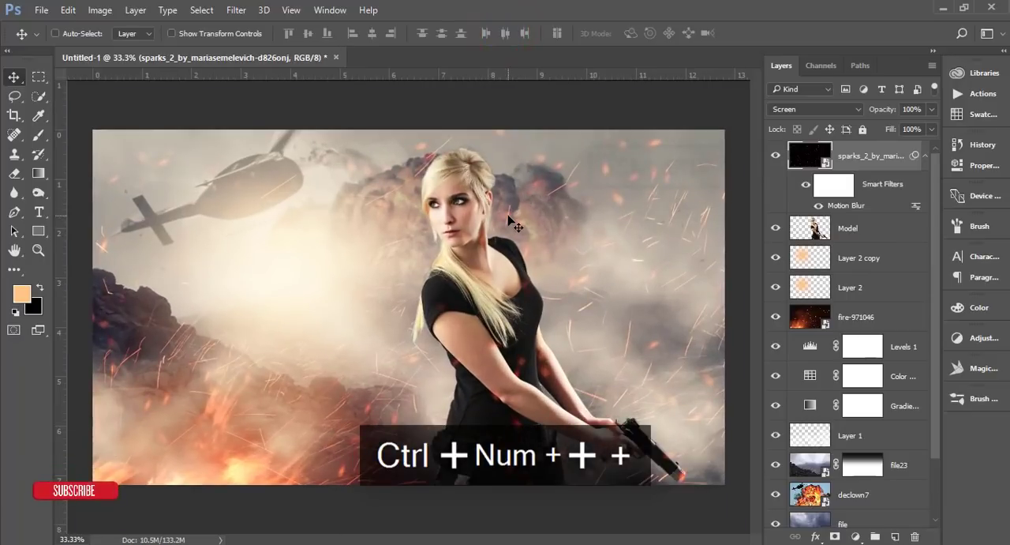
key("ctrl+minus")
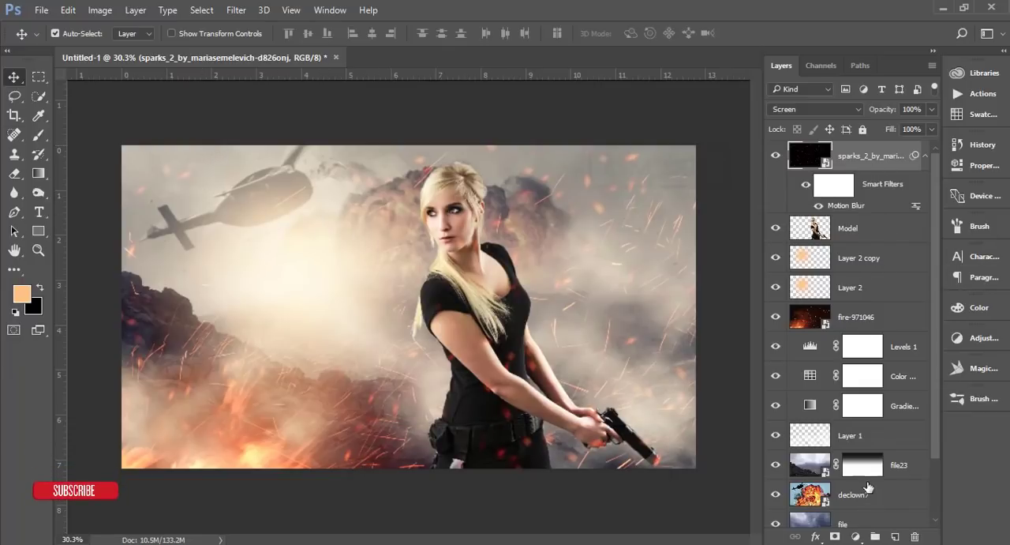
Step: Add a linear Gradient fill layer above the sparks_2 layer, fading from colour fcc27e to transparent
left_click(856, 536)
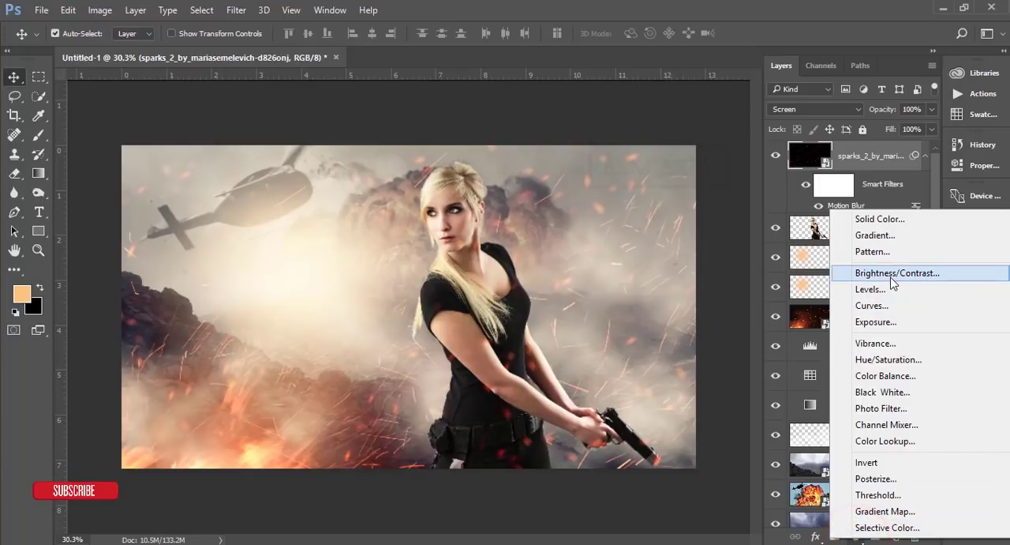
left_click(892, 236)
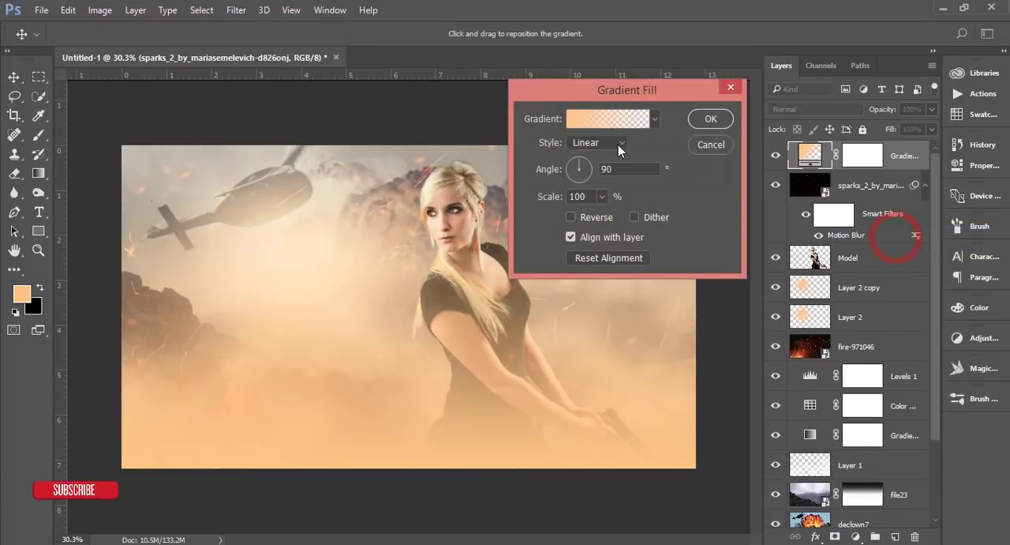
left_click(616, 120)
left_click(554, 285)
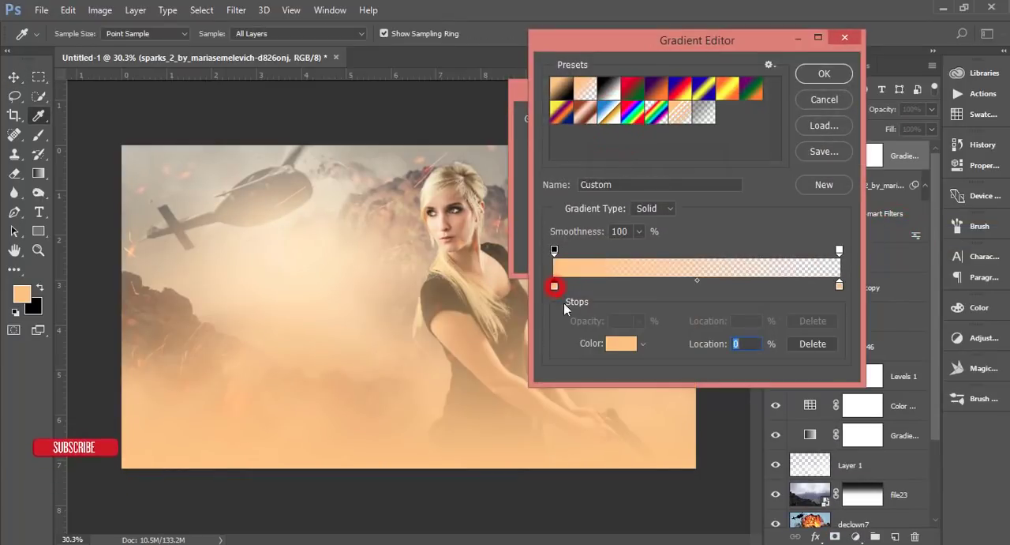
left_click(621, 348)
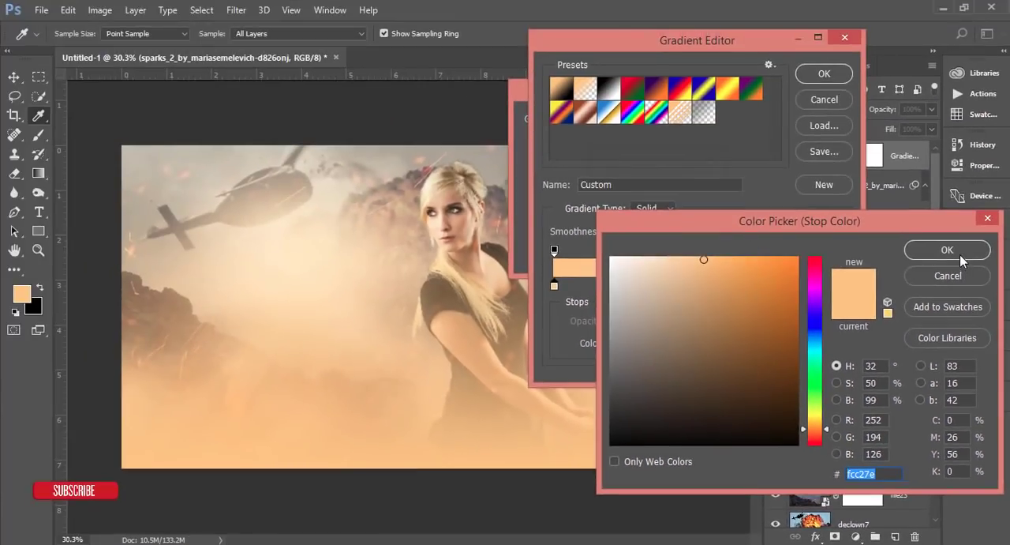
left_click(958, 251)
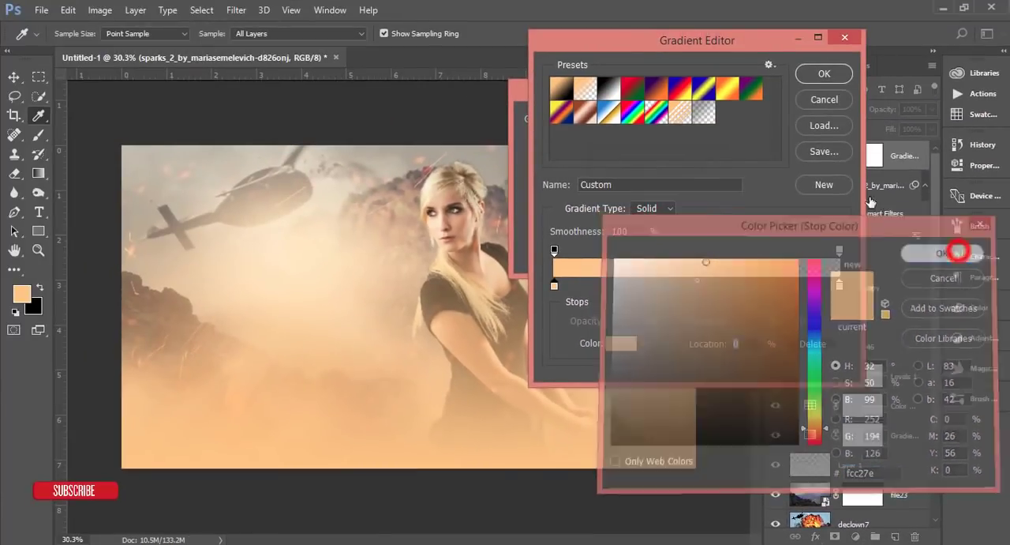
left_click(824, 73)
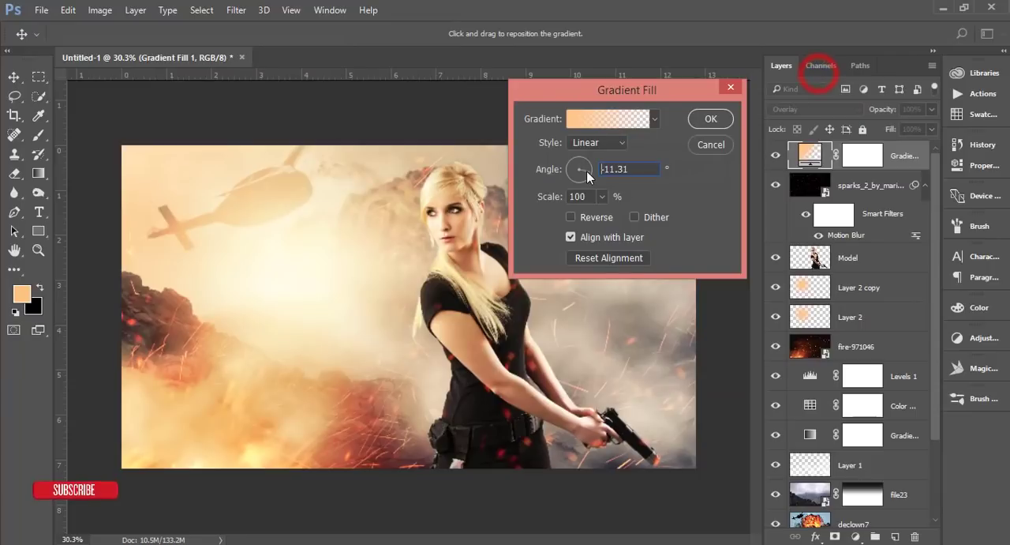
Step: Set the peach gradient fill's angle to 0°, its blend mode to Overlay and its opacity to 43%
left_click(587, 170)
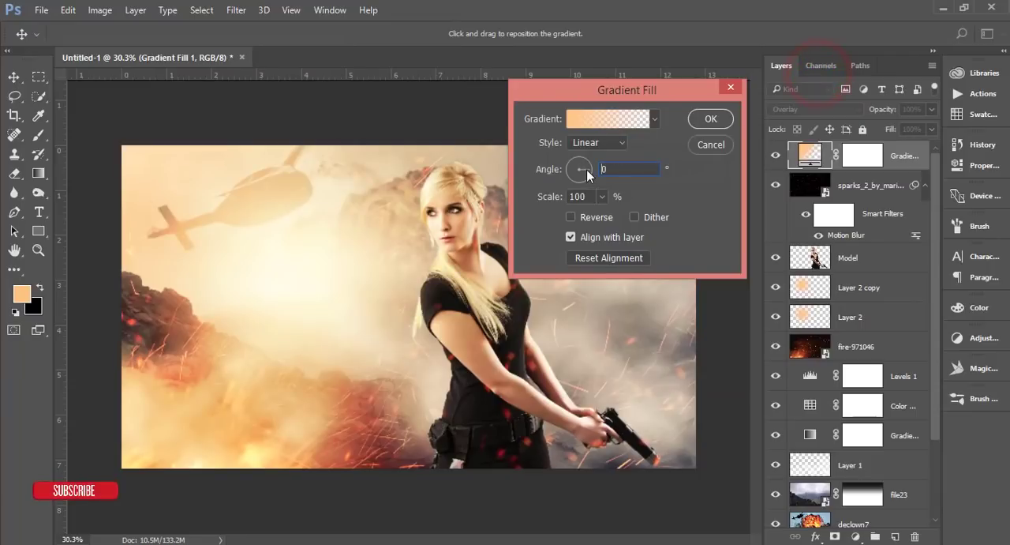
left_click(710, 118)
left_click(880, 109)
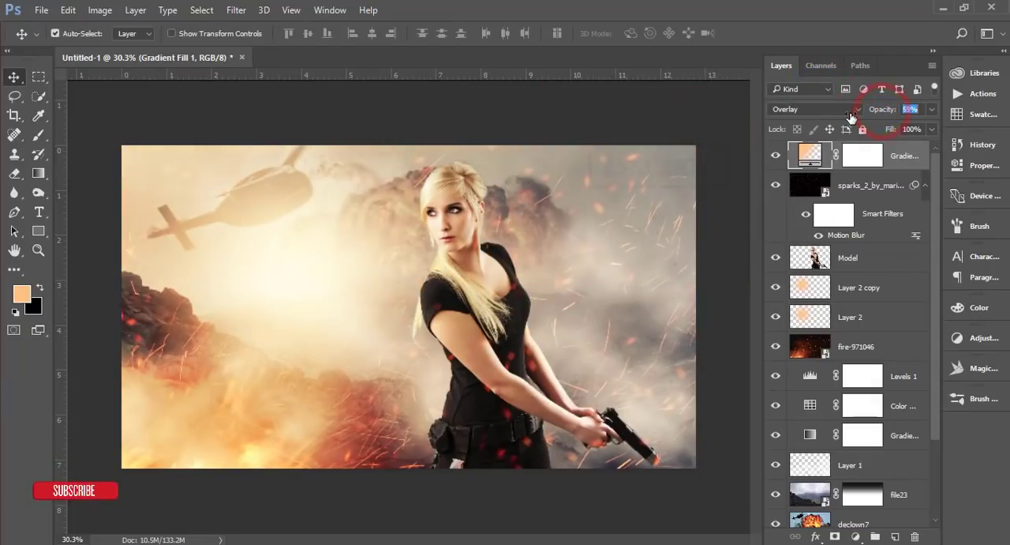
left_click_drag(851, 116, 839, 116)
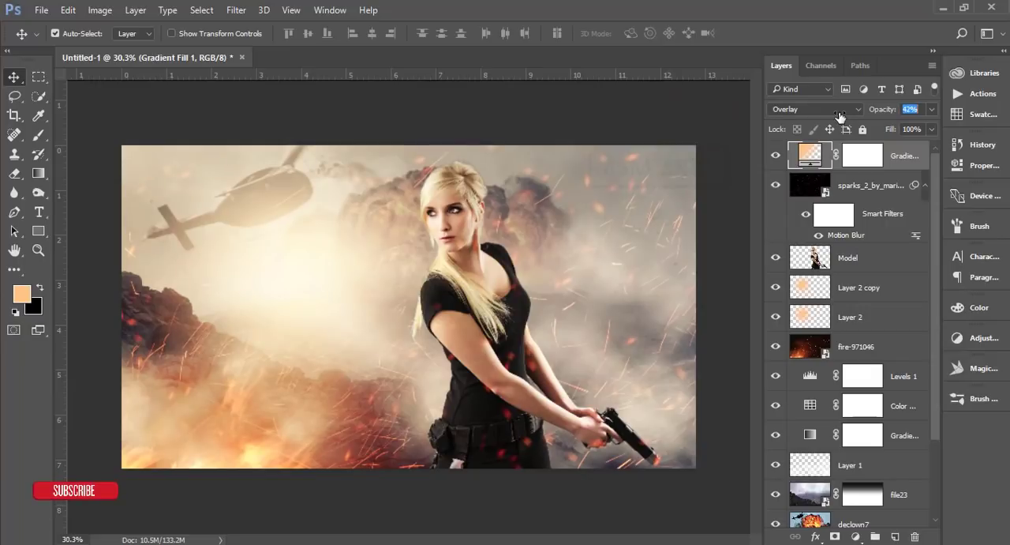
Step: Compare the image without the peach gradient fill, and duplicate that layer with the copy's opacity at 0%
left_click(775, 156)
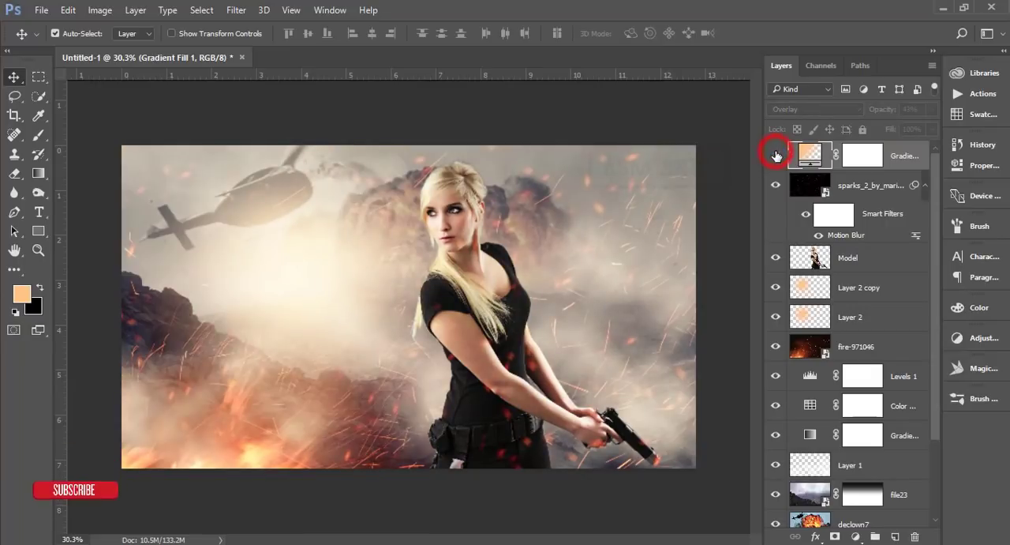
left_click(776, 155)
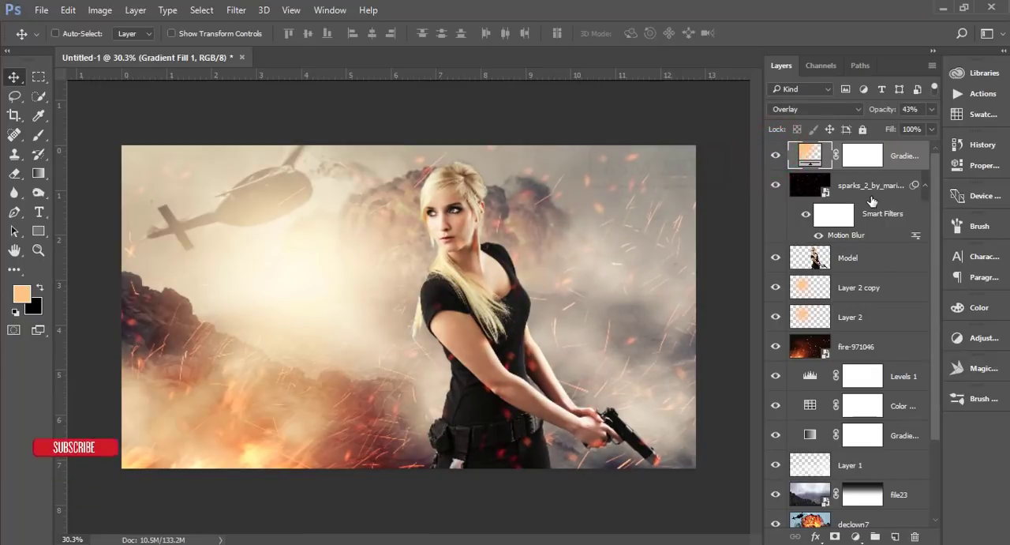
key("ctrl+j")
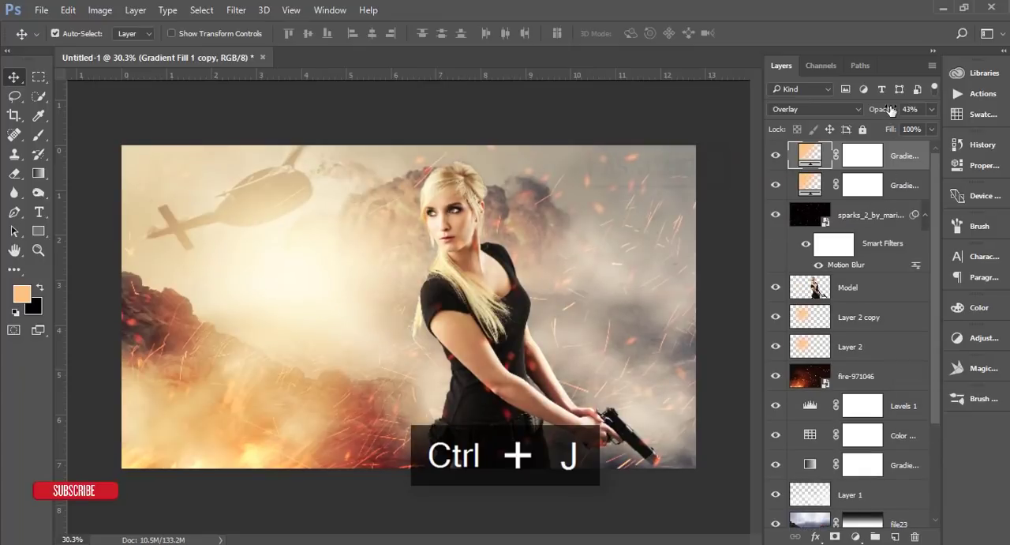
left_click_drag(889, 110, 856, 116)
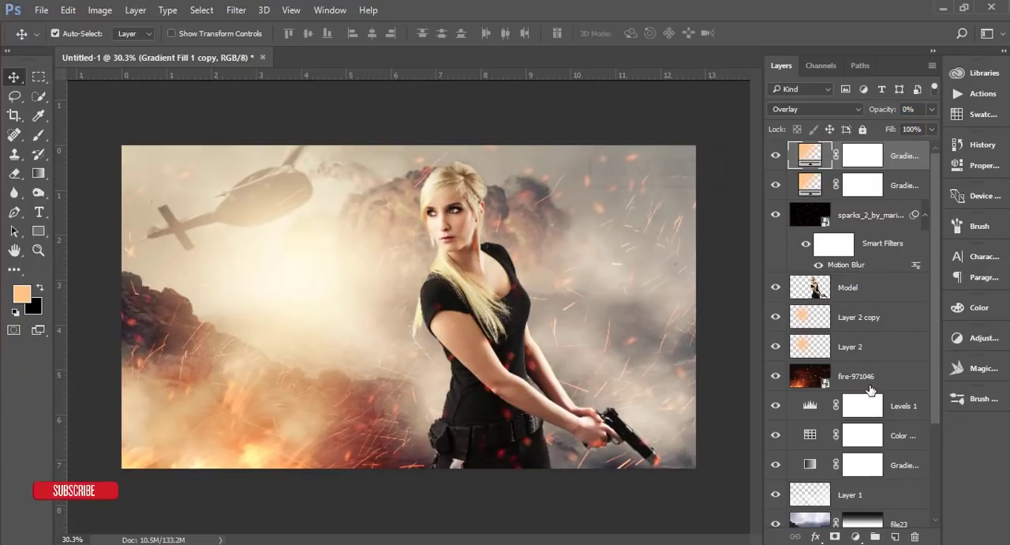
Step: Add a Gradient fill layer directly above the fire-971046 layer using the grey semi-transparent preset
scroll(870, 390, "down", 3)
left_click(885, 292)
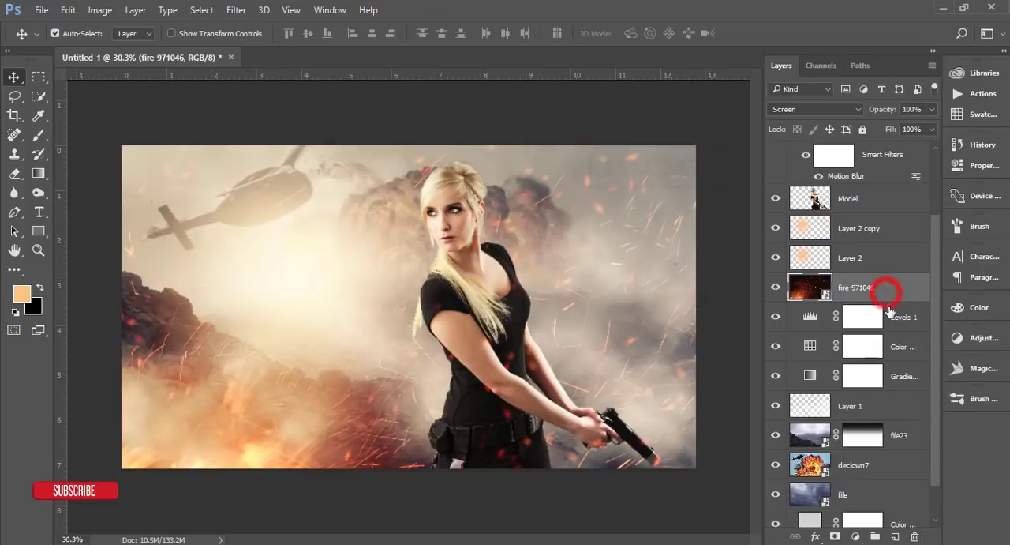
left_click(855, 537)
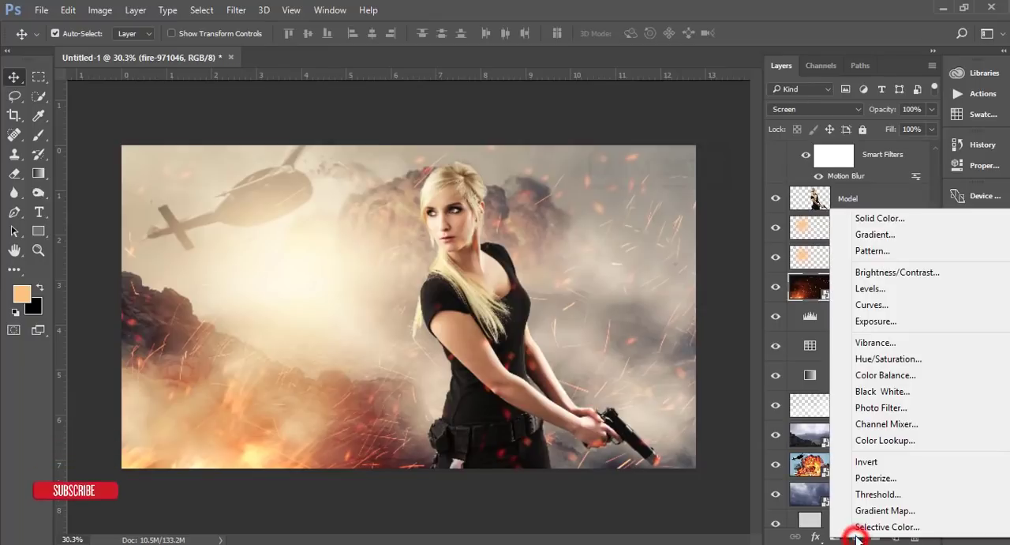
left_click(882, 234)
left_click(654, 118)
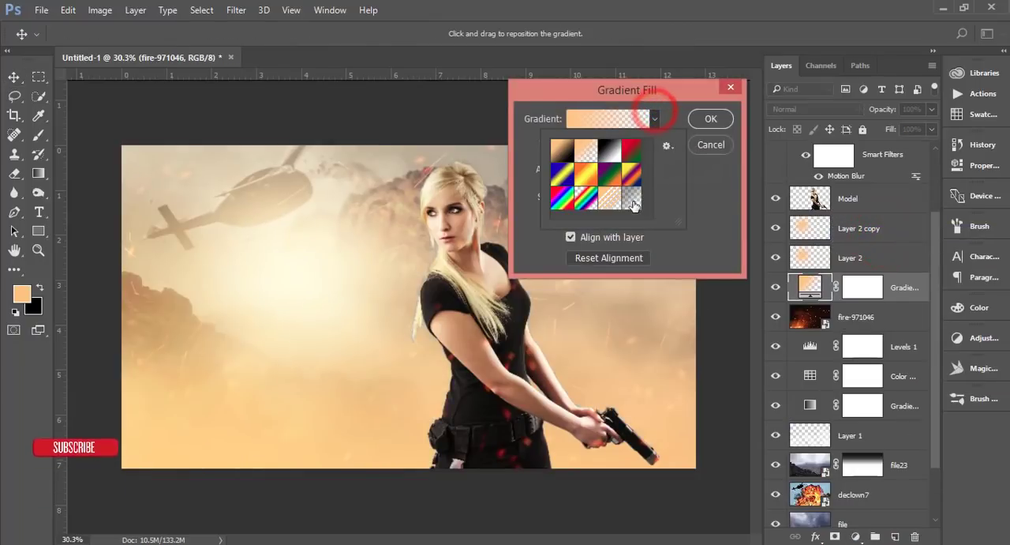
left_click(631, 197)
left_click(669, 98)
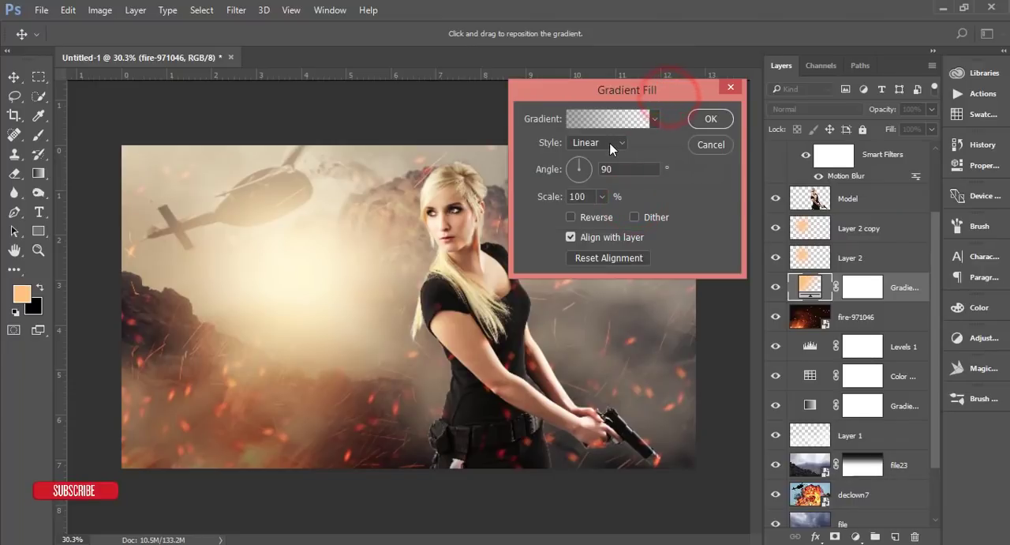
Step: Make the grey gradient fill Radial at 350% scale and 0° angle, reversed and dithered, and apply it
left_click(598, 142)
left_click(602, 168)
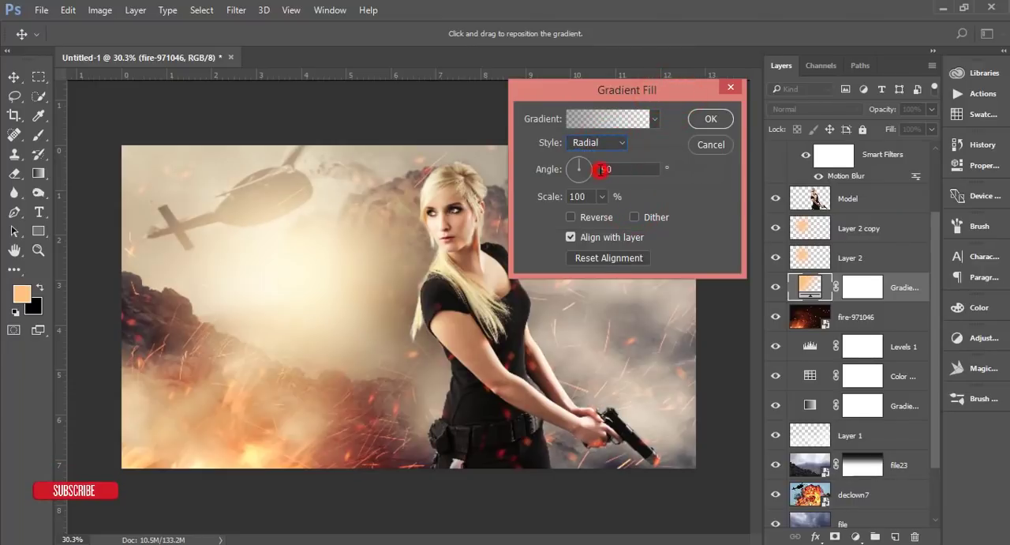
left_click(553, 197)
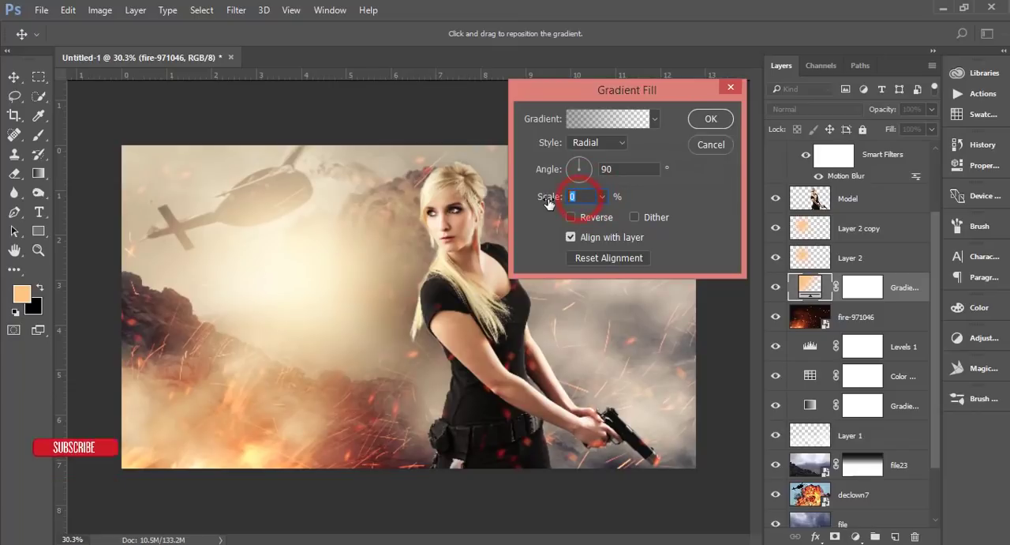
type("350")
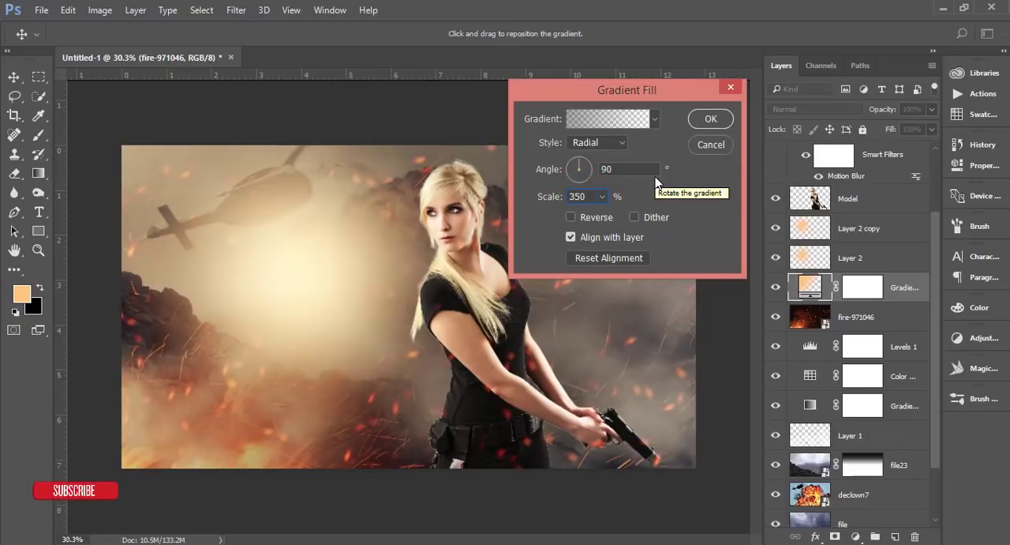
left_click(629, 169)
type("0")
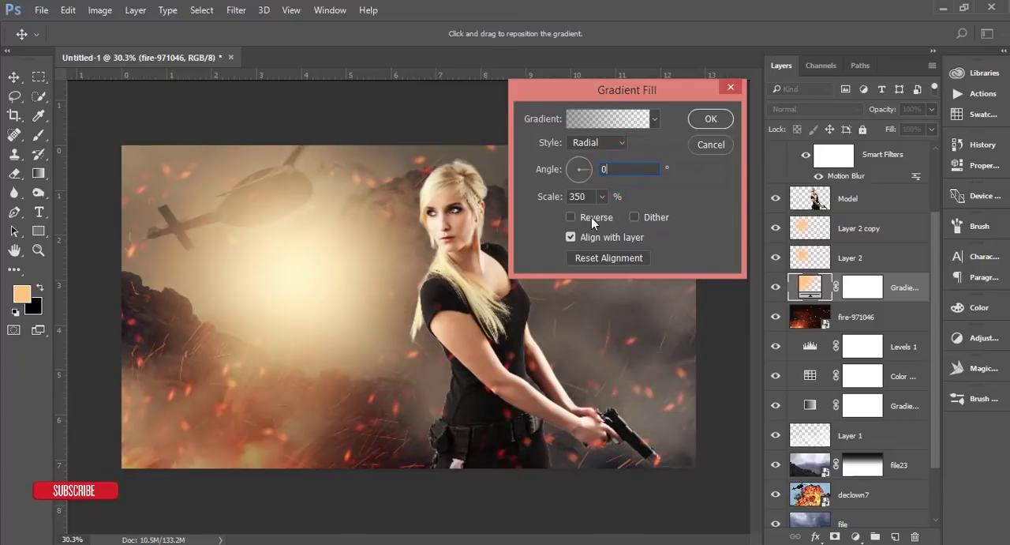
left_click(570, 217)
left_click(356, 261)
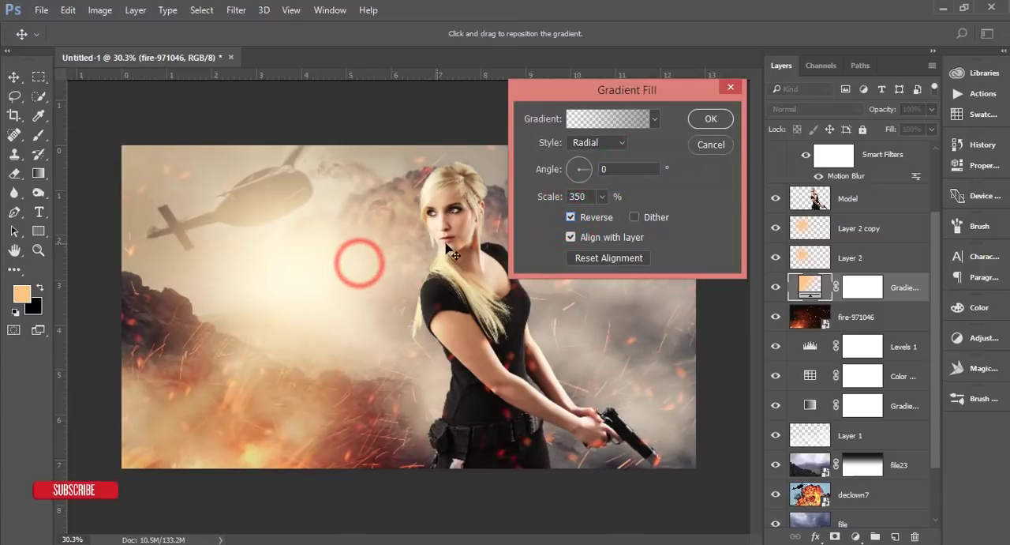
left_click(634, 217)
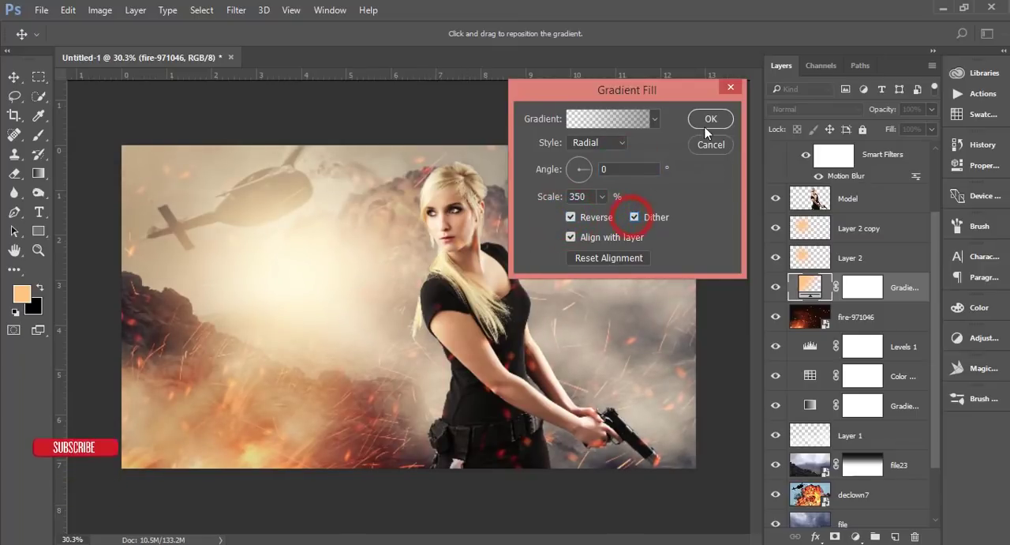
left_click(711, 120)
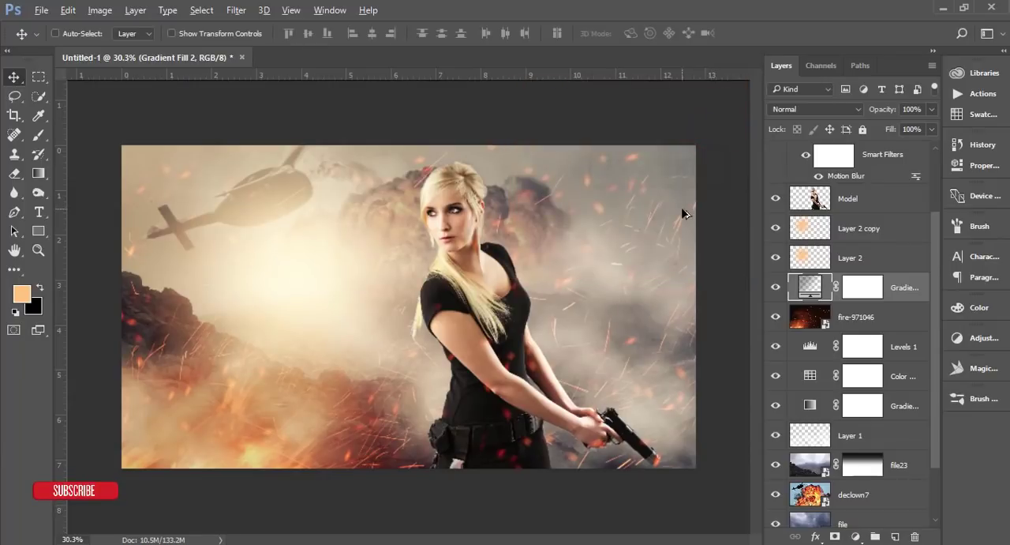
scroll(683, 213, "down", 1)
double_click(810, 379)
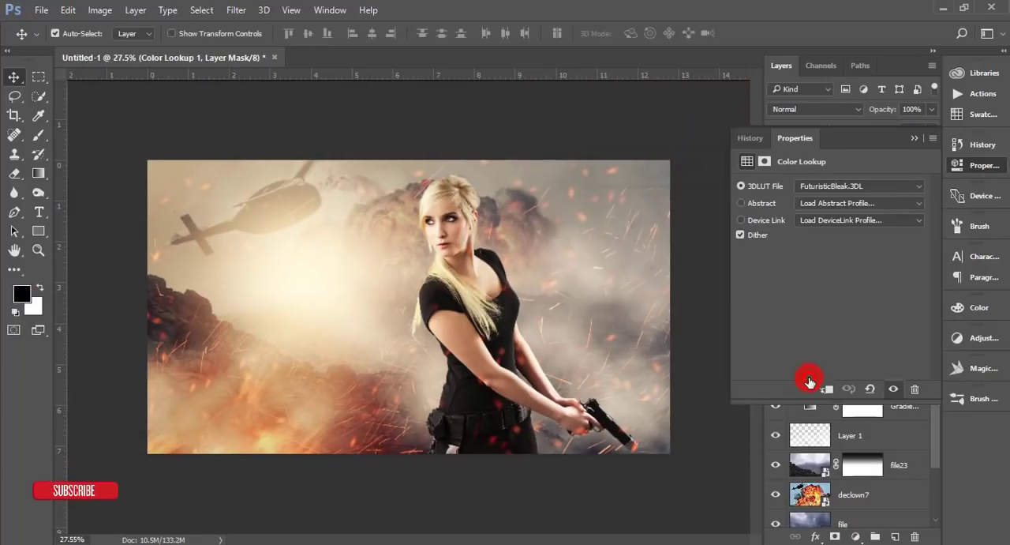
left_click(916, 138)
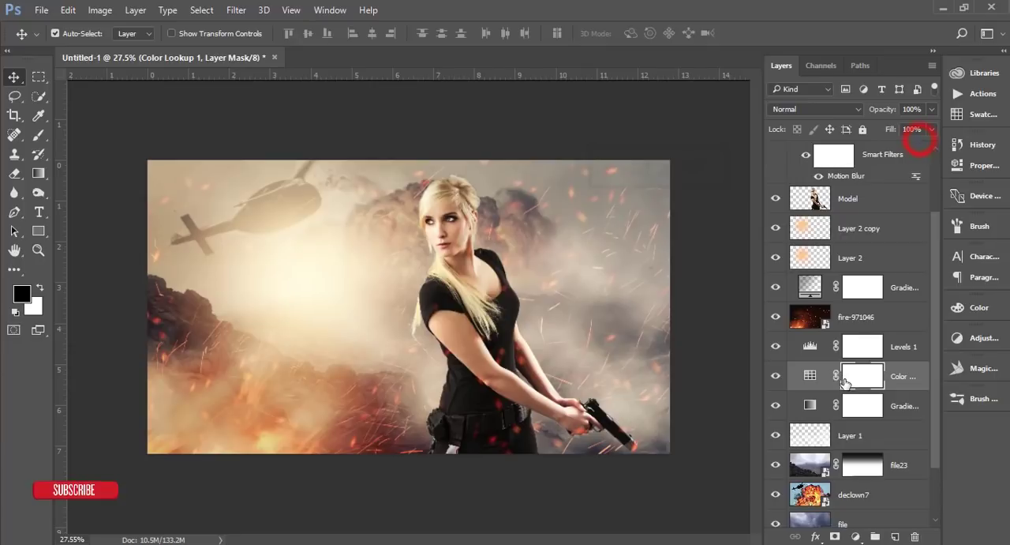
Step: Add a Color Balance adjustment layer directly above Levels 1 and shift its midtones slightly towards magenta
left_click(810, 347)
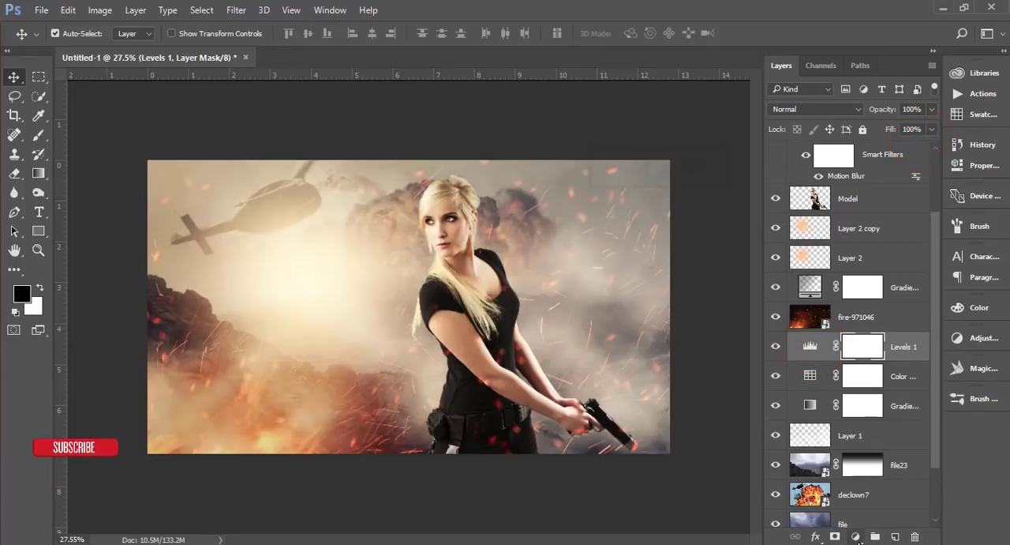
left_click(855, 536)
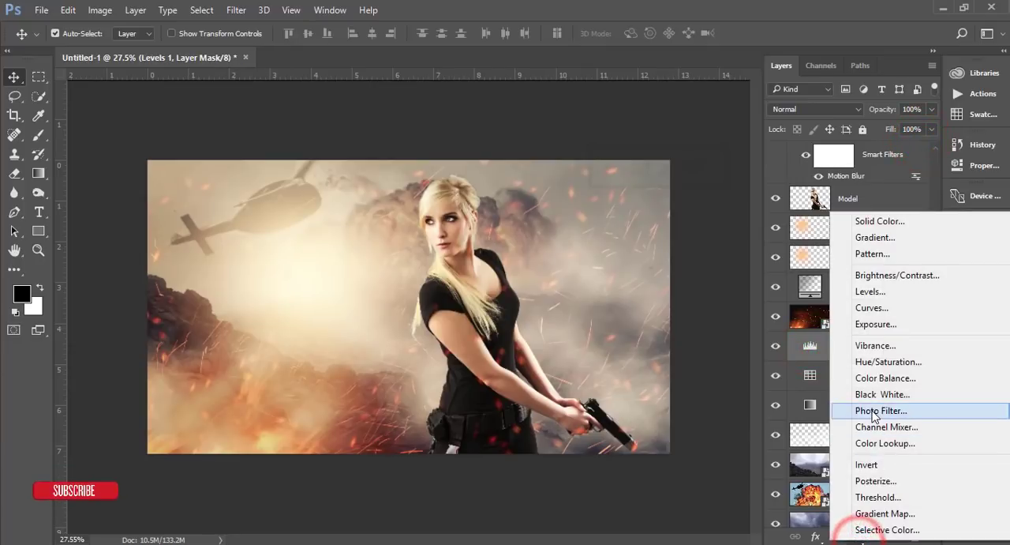
left_click(885, 377)
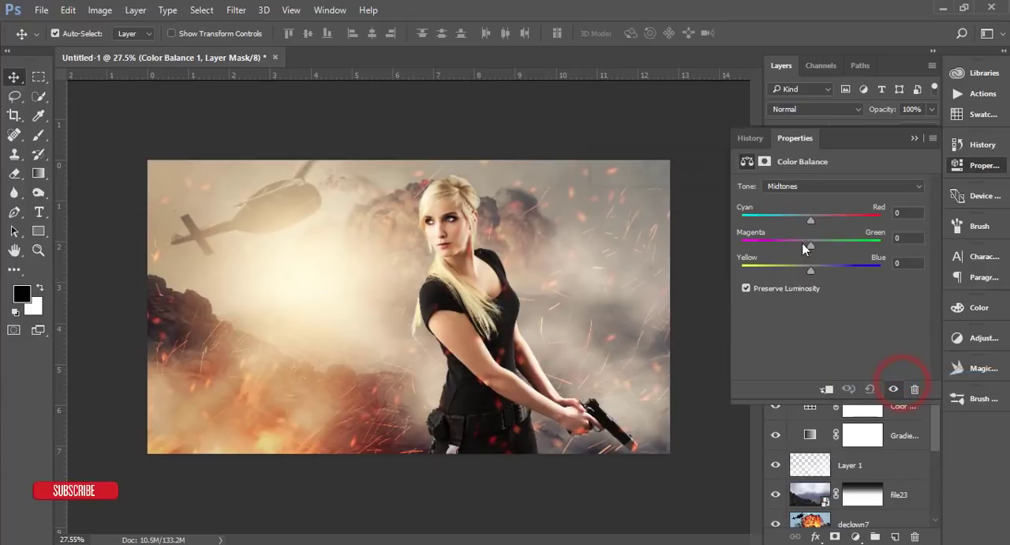
left_click_drag(803, 248, 799, 248)
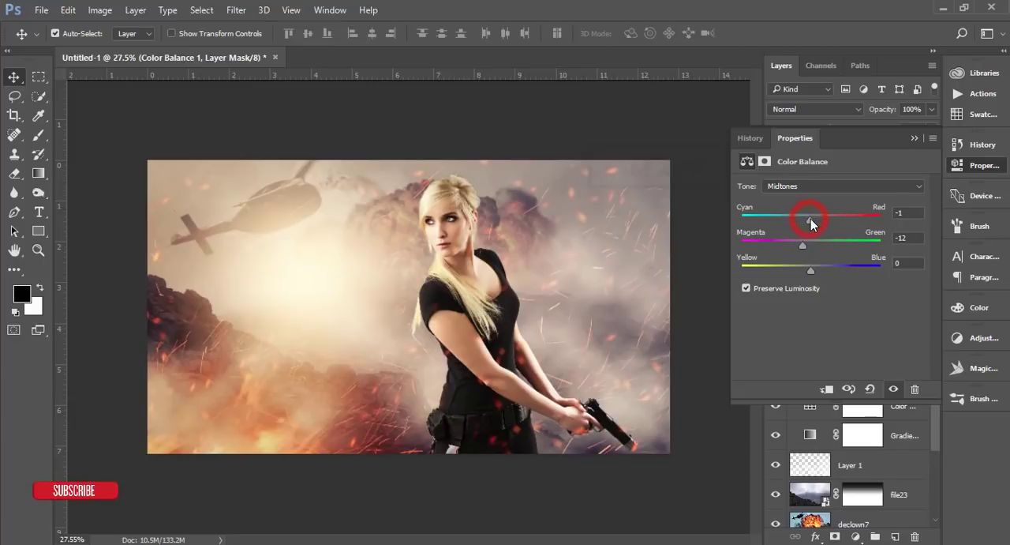
left_click(914, 139)
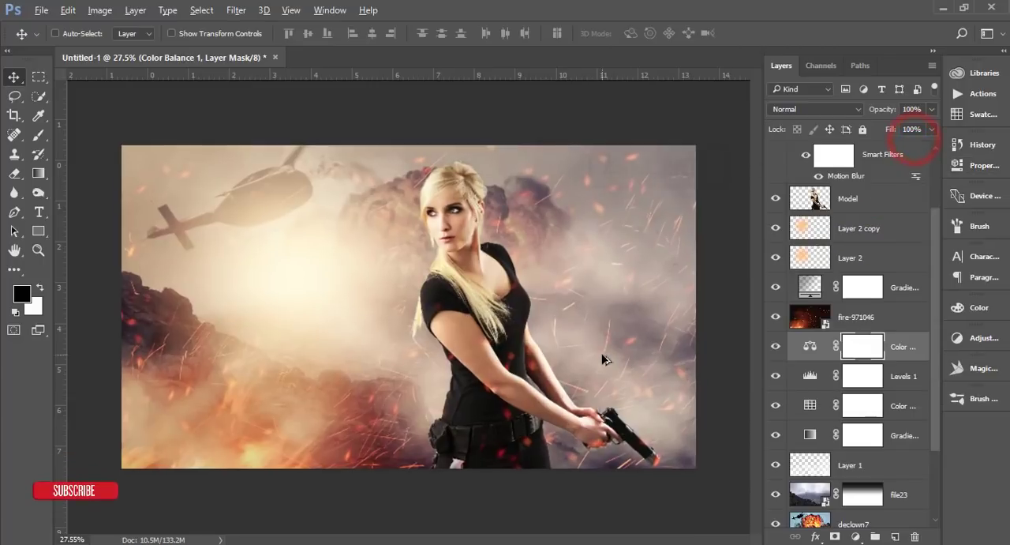
scroll(602, 359, "up", 3)
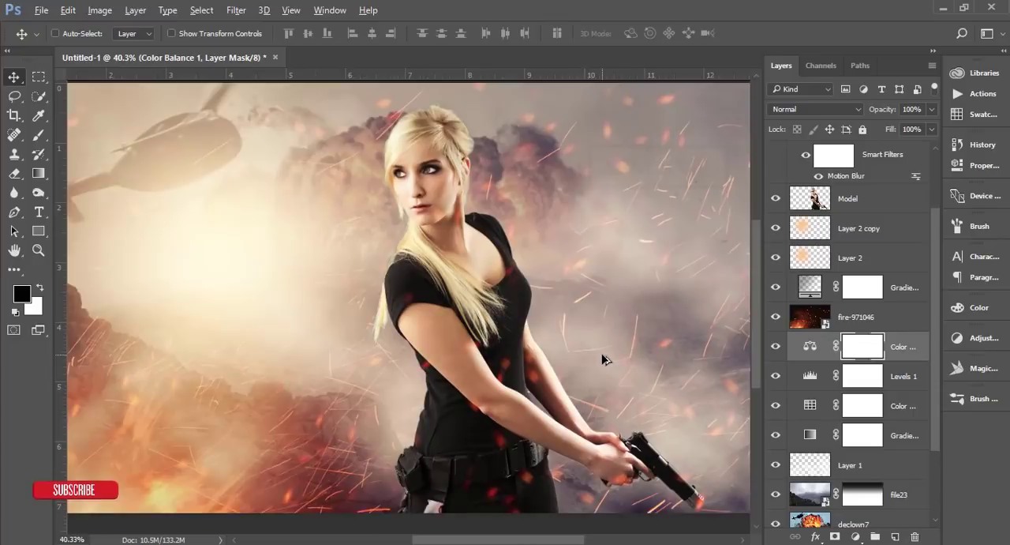
scroll(602, 360, "down", 1)
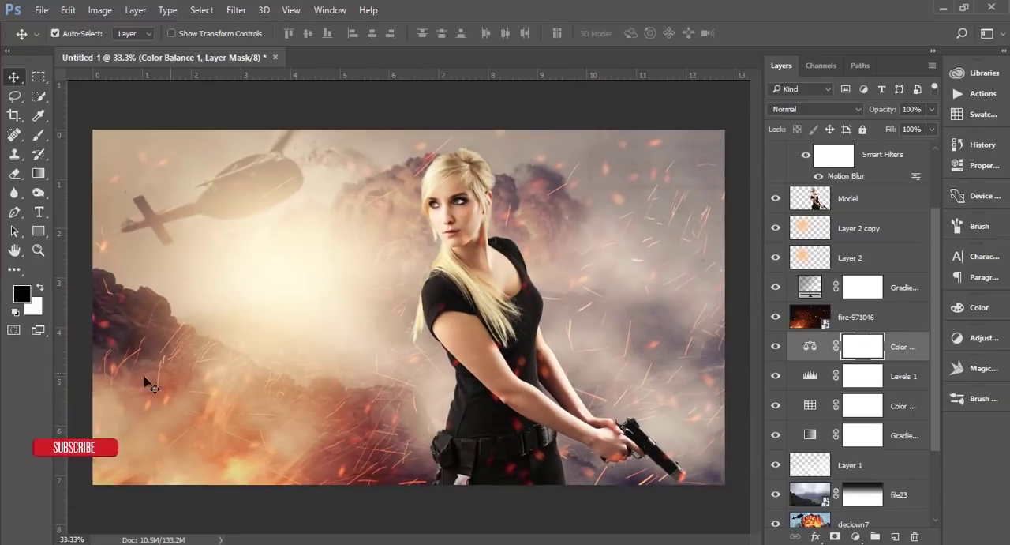
Step: Add the title text FIRE GIRL in white (ffffff) over the smoky hillside to the left of the woman
left_click(38, 213)
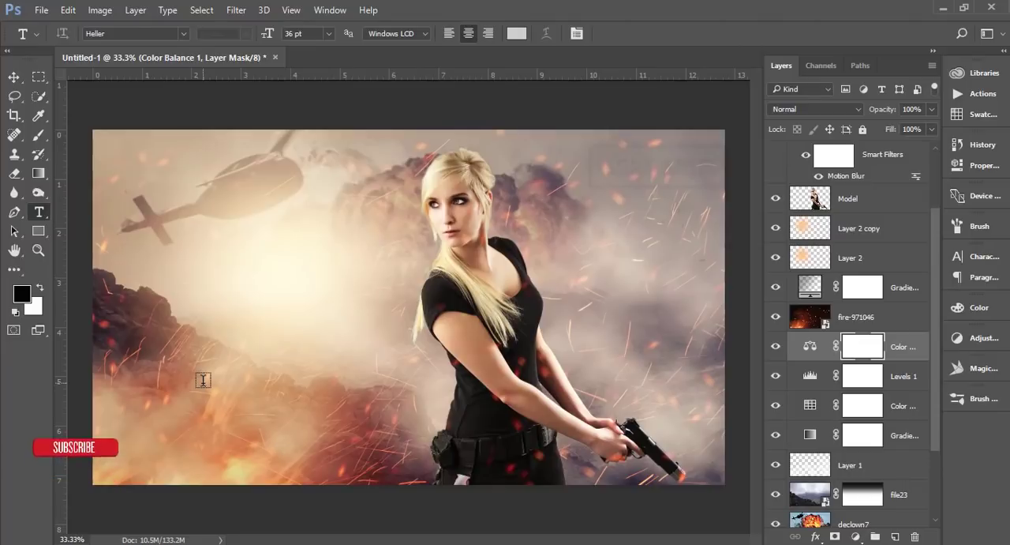
left_click(203, 380)
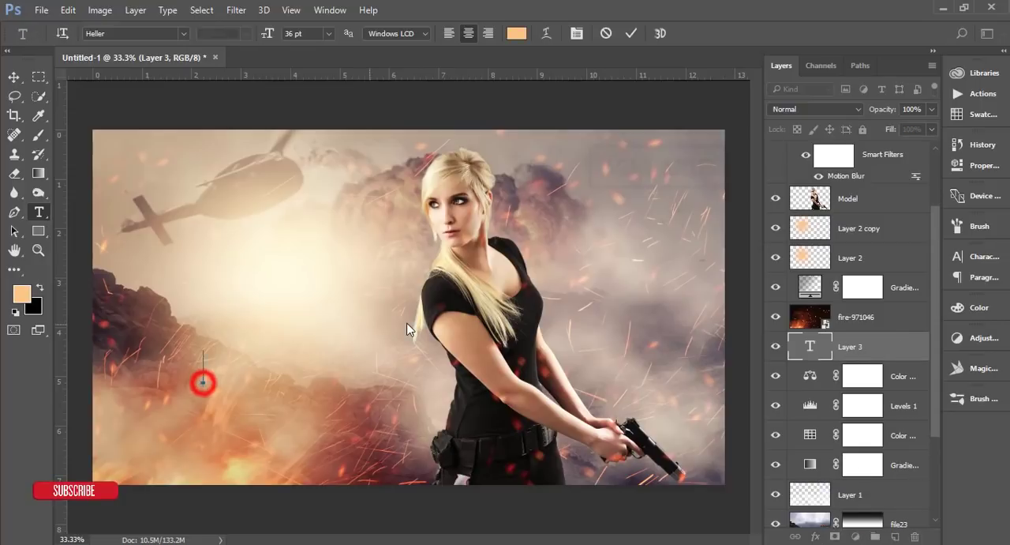
left_click(517, 33)
left_click(612, 259)
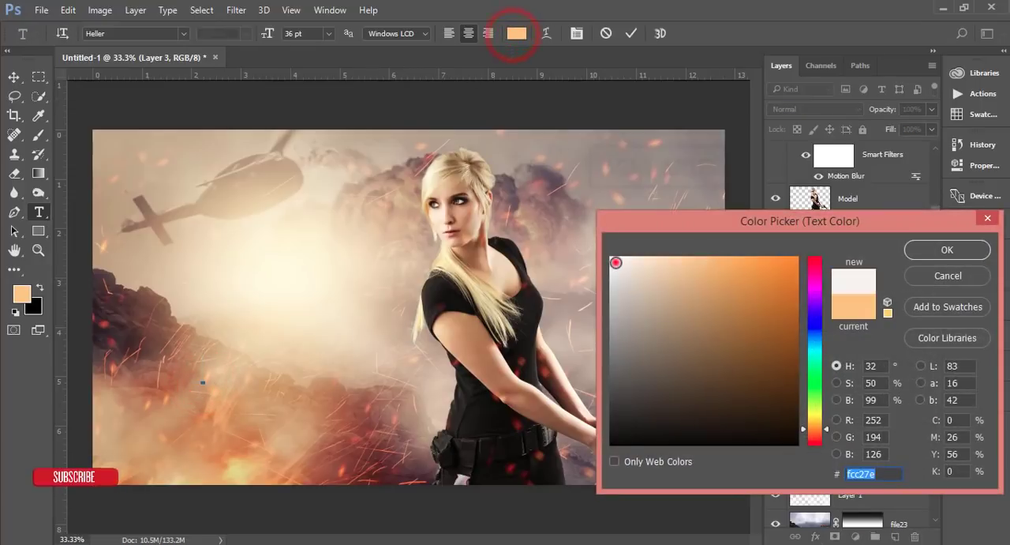
left_click(947, 251)
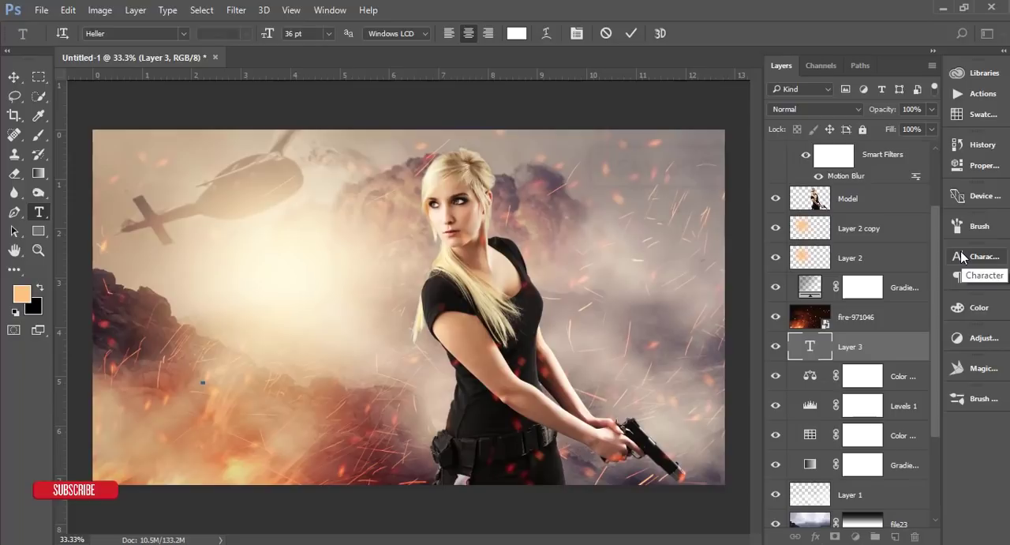
type("FIRE GIRL")
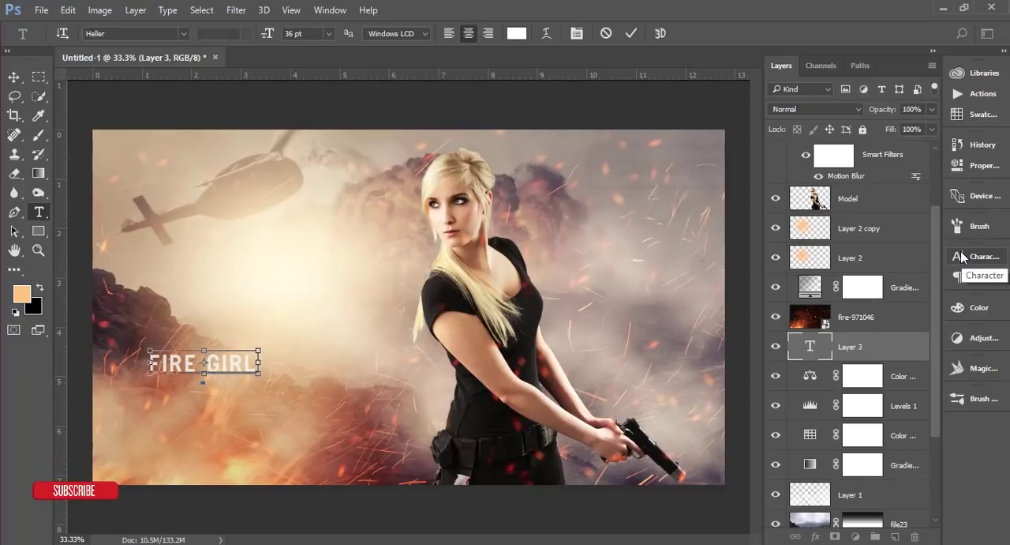
Step: Set the whole FIRE GIRL title in the D Day Stencil font and commit the text
key("ctrl+a")
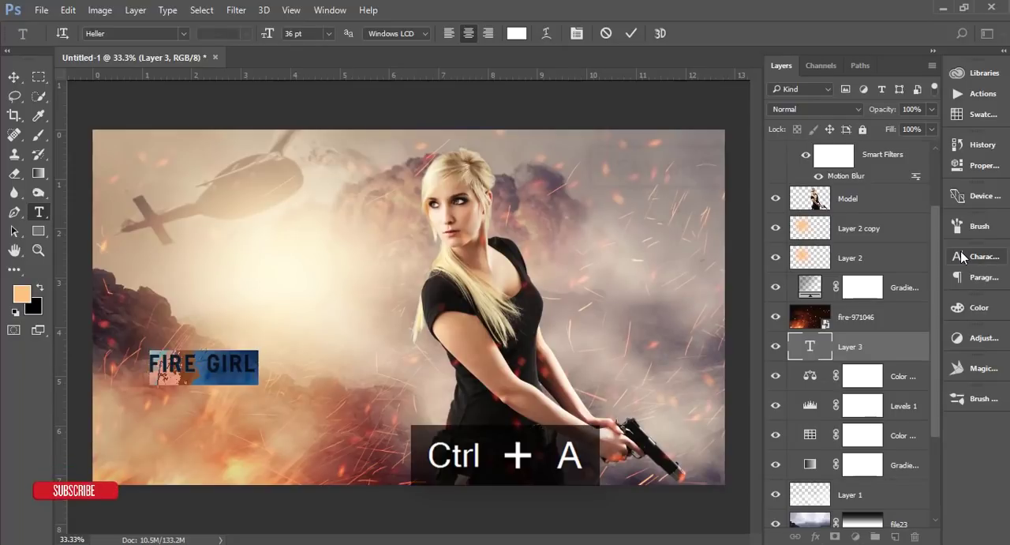
left_click(183, 34)
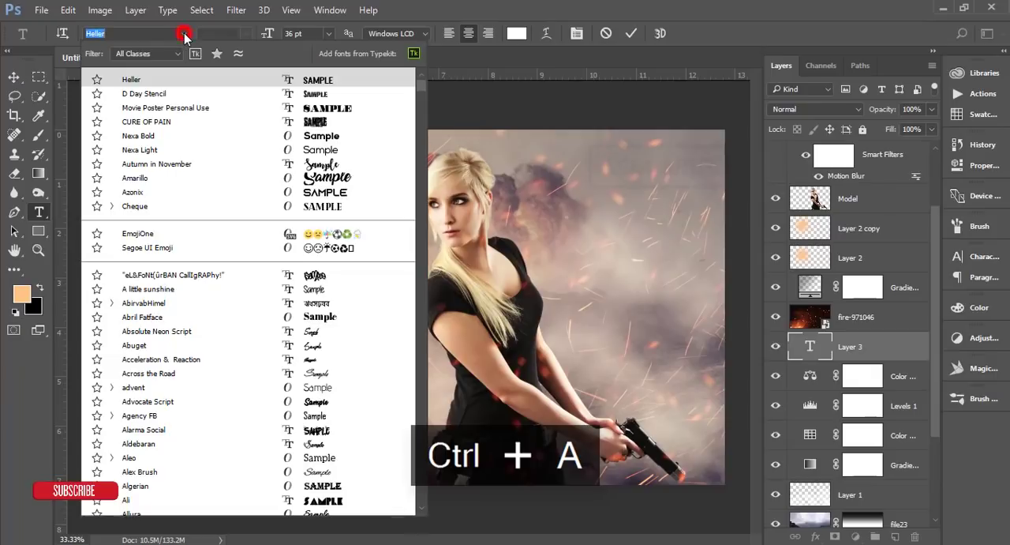
left_click(270, 93)
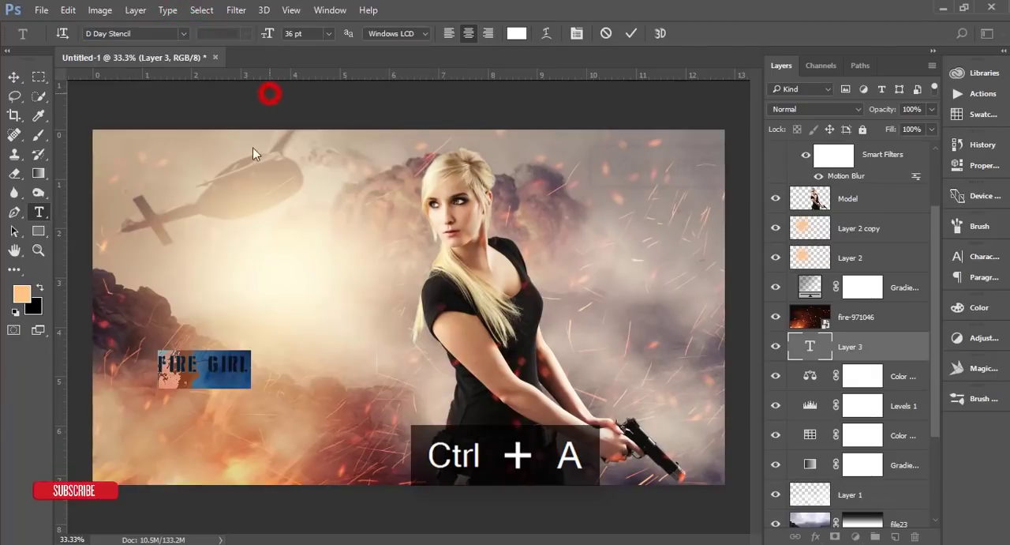
left_click(632, 33)
Step: Scale the FIRE GIRL title up to about 240% and bring its layer to the top of the layer stack
key("ctrl+t")
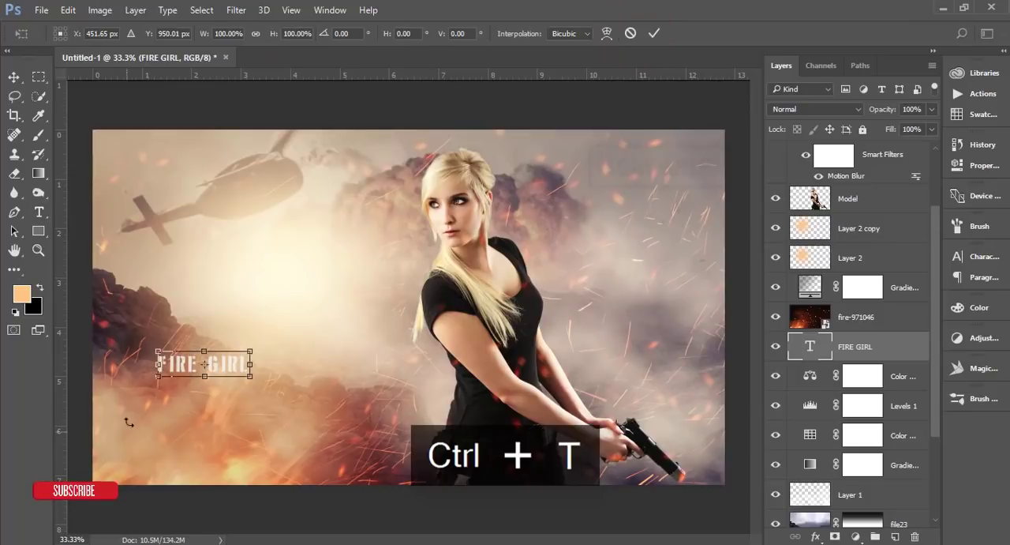
left_click_drag(249, 375, 381, 434)
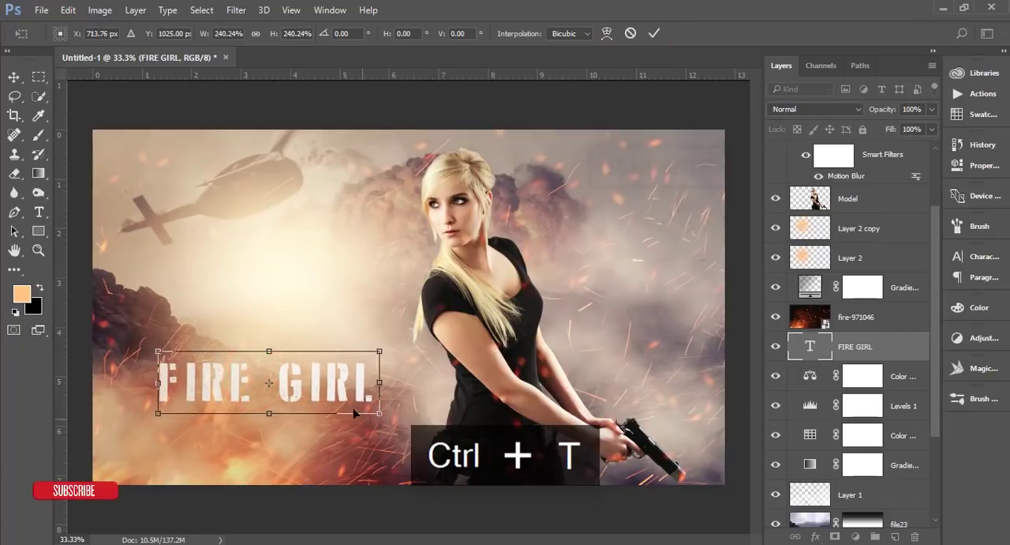
left_click(653, 33)
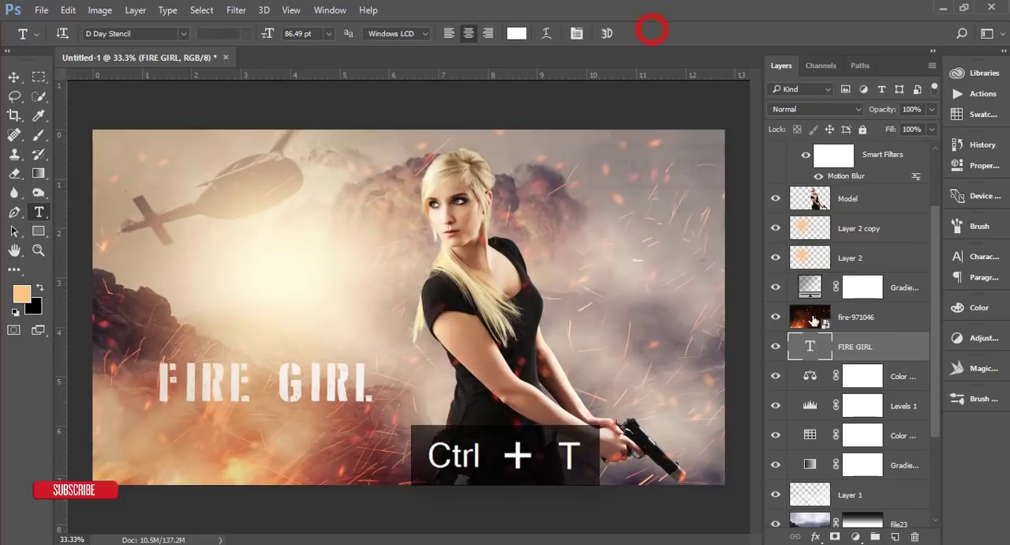
left_click(859, 349)
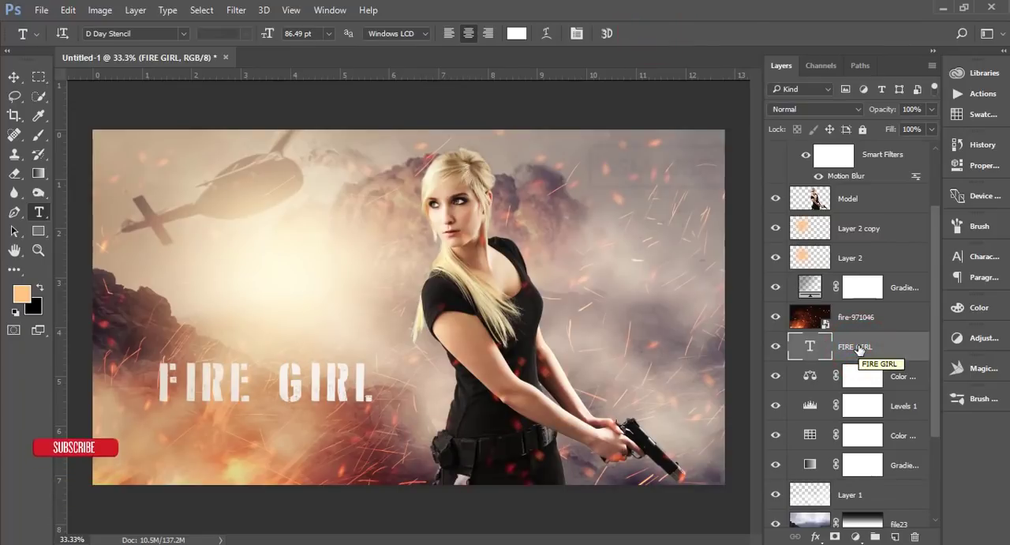
key("ctrl+shift+bracketright")
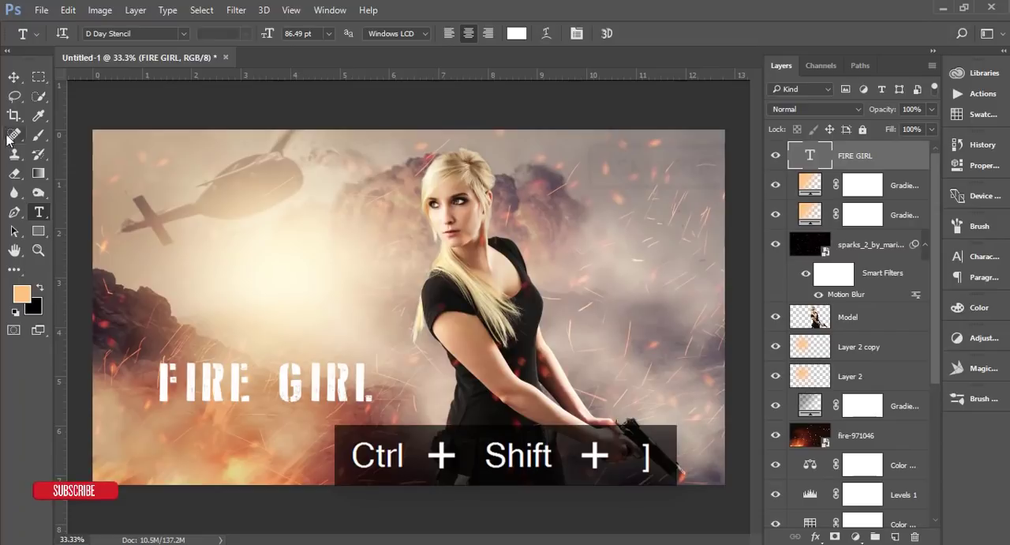
left_click(18, 77)
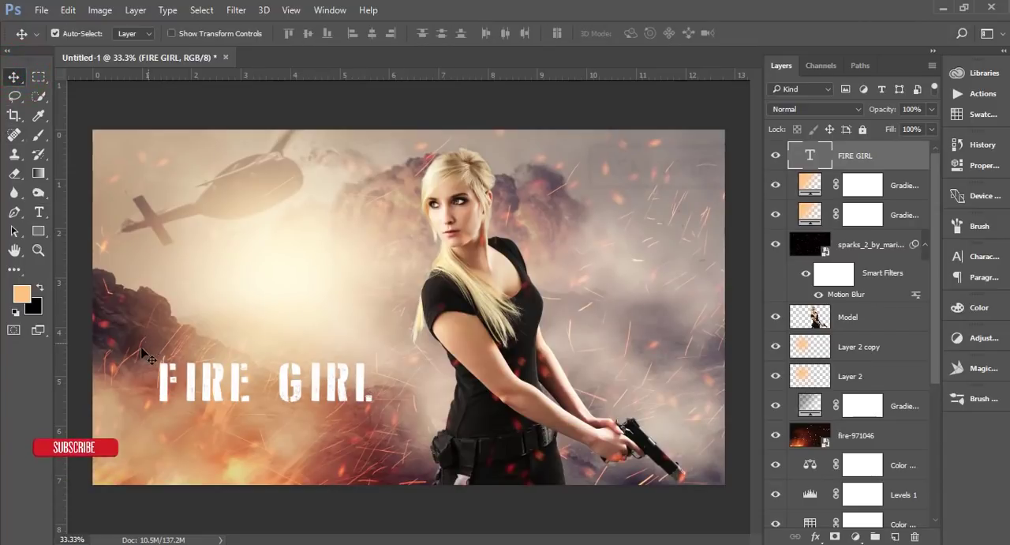
Step: Add a separate white text line with the actor's name in Heller at 36 pt, above the FIRE GIRL title
left_click(39, 212)
left_click(225, 254)
left_click(516, 33)
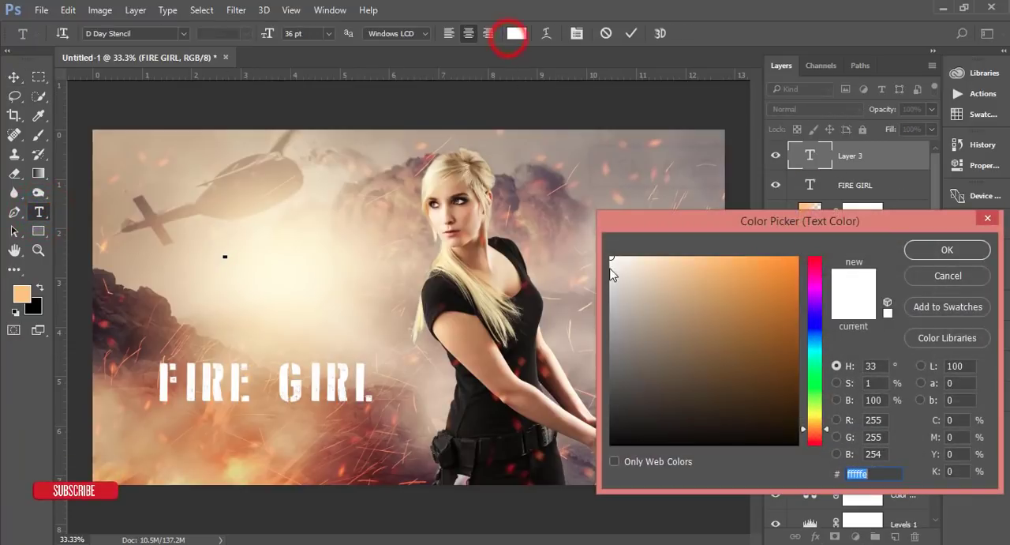
left_click(947, 250)
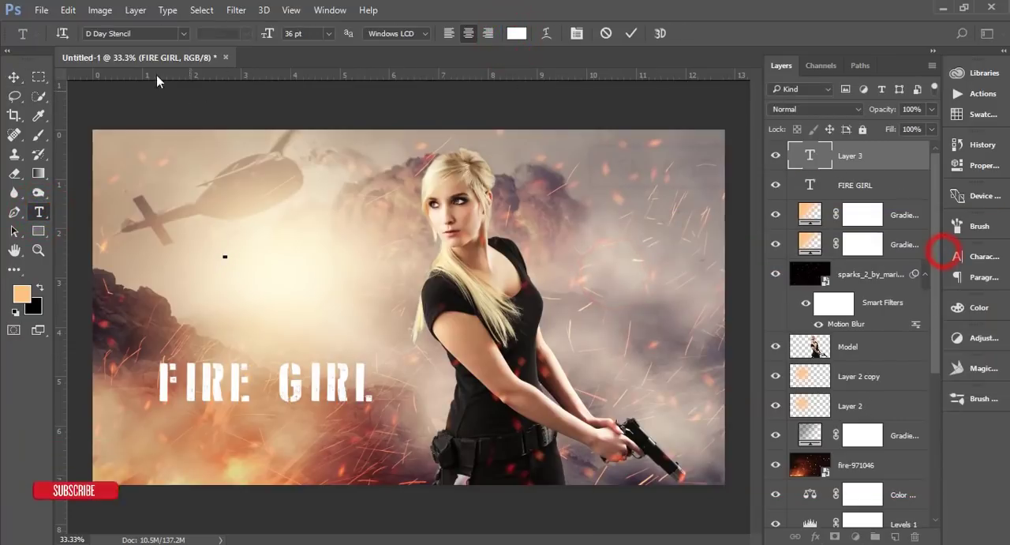
left_click(183, 34)
left_click(298, 95)
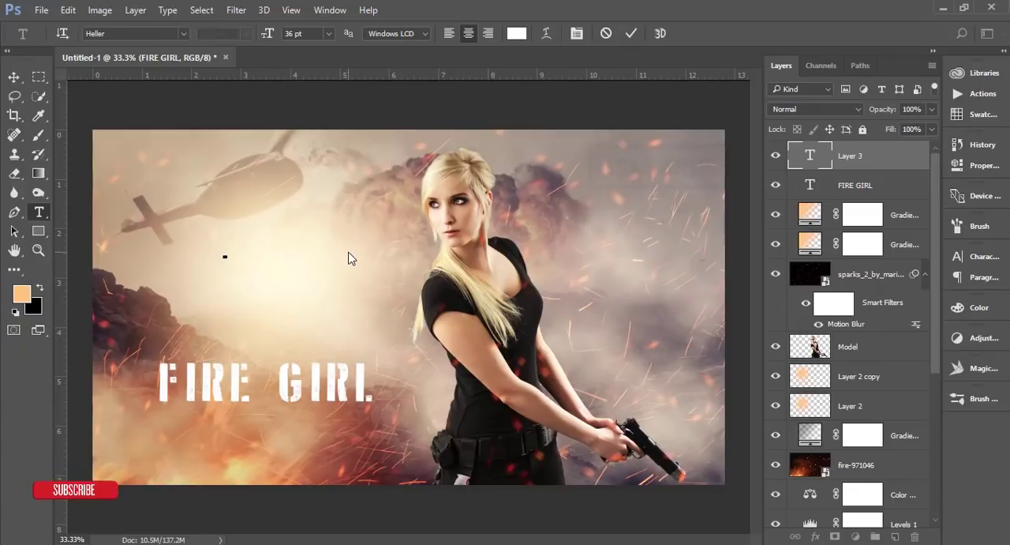
type("SS PIT")
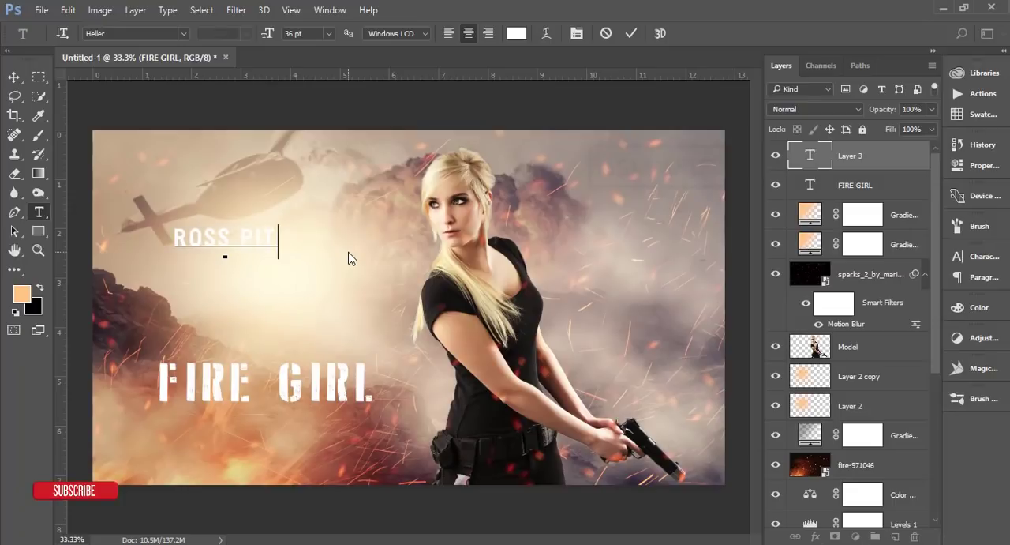
left_click(630, 33)
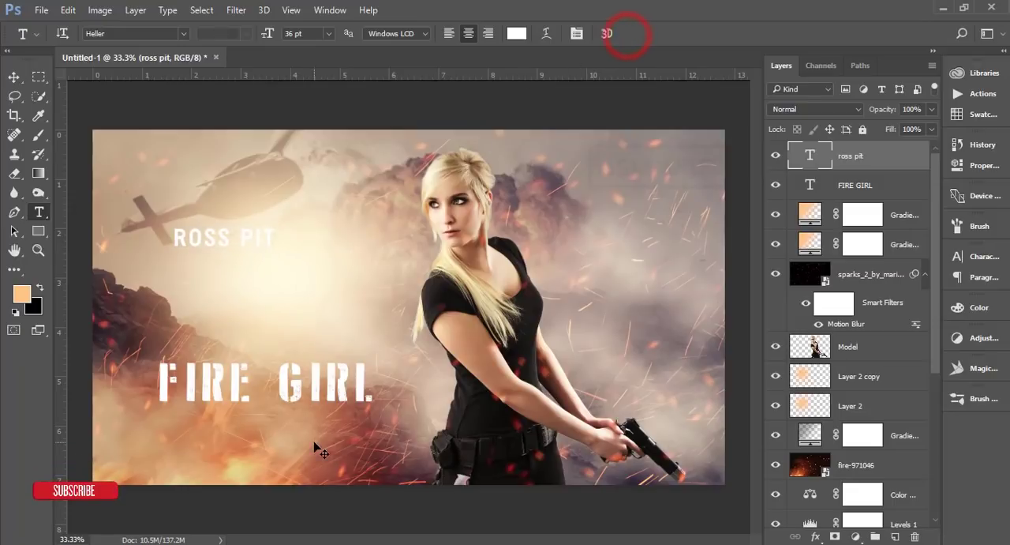
Step: Shrink the actor's name to about 20 pt and place it directly above the word FIRE, aligned with its left edge
key("ctrl+t")
left_click_drag(277, 248, 203, 367)
left_click(654, 34)
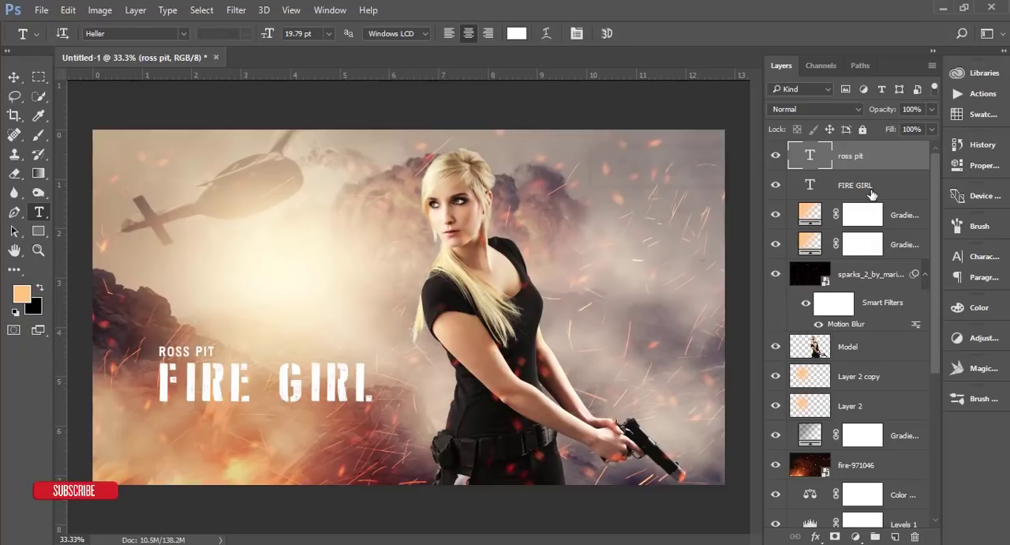
Step: Duplicate the actor's name line and place the copy above the word GIRL, level with the original
key("ctrl+j")
left_click(13, 78)
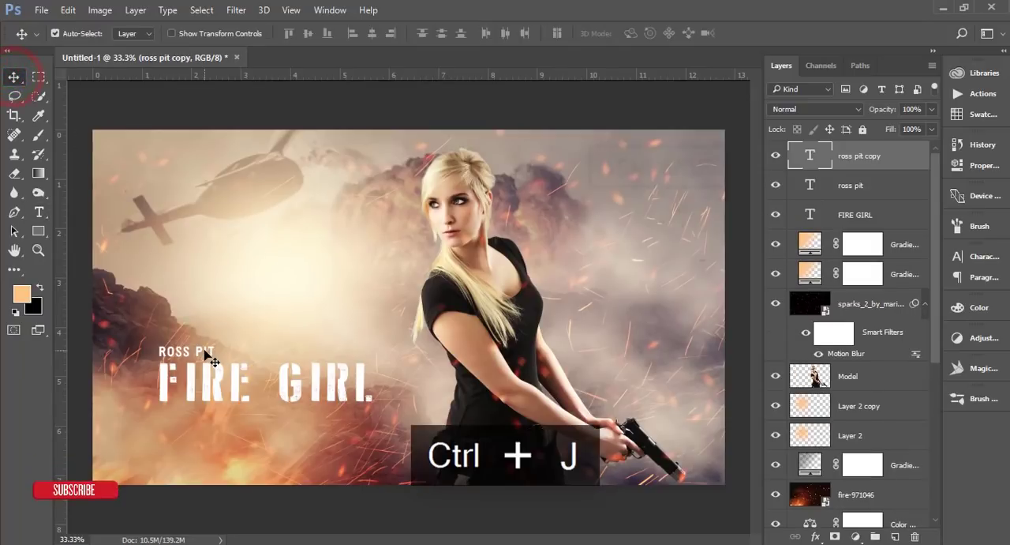
left_click_drag(312, 355, 357, 356)
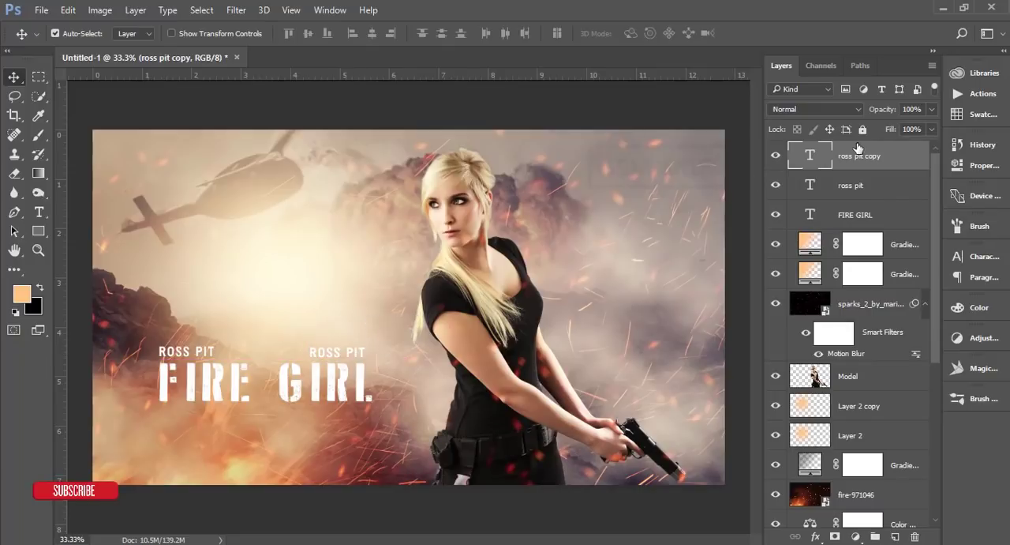
Step: Replace the copied line's text with the second actor's name and align both name lines to the same height
left_click(809, 160)
double_click(809, 160)
type("PAULA")
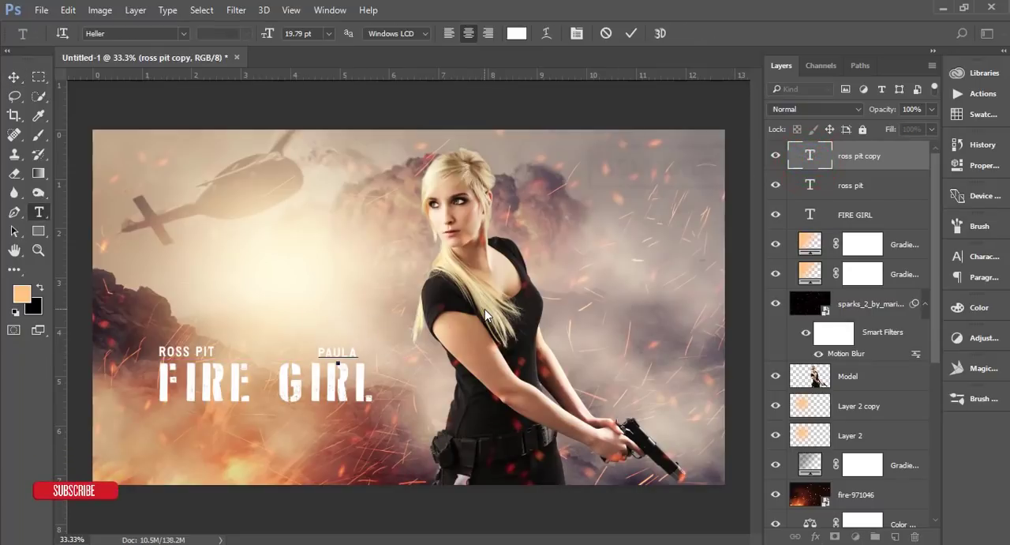
type(" PIT")
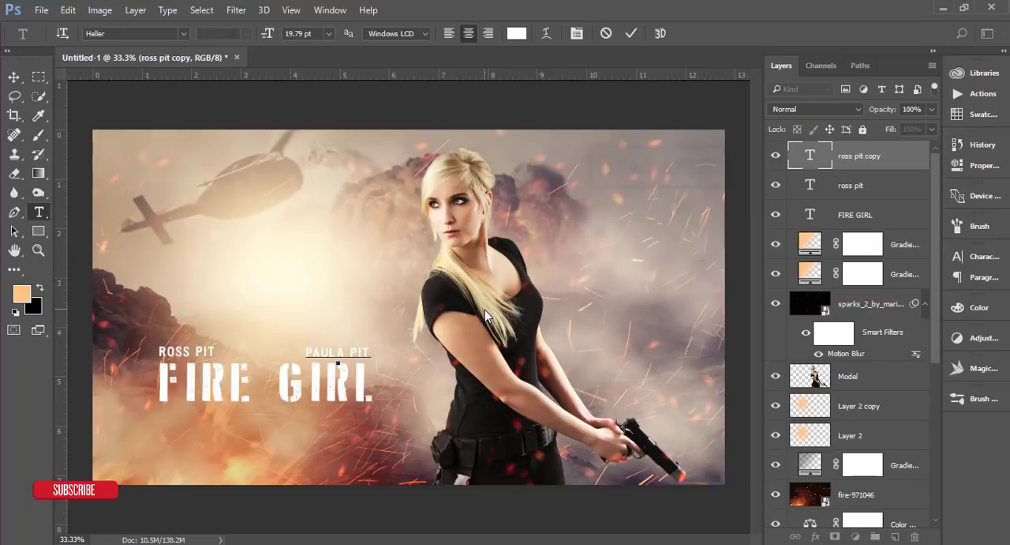
left_click(630, 33)
key("v")
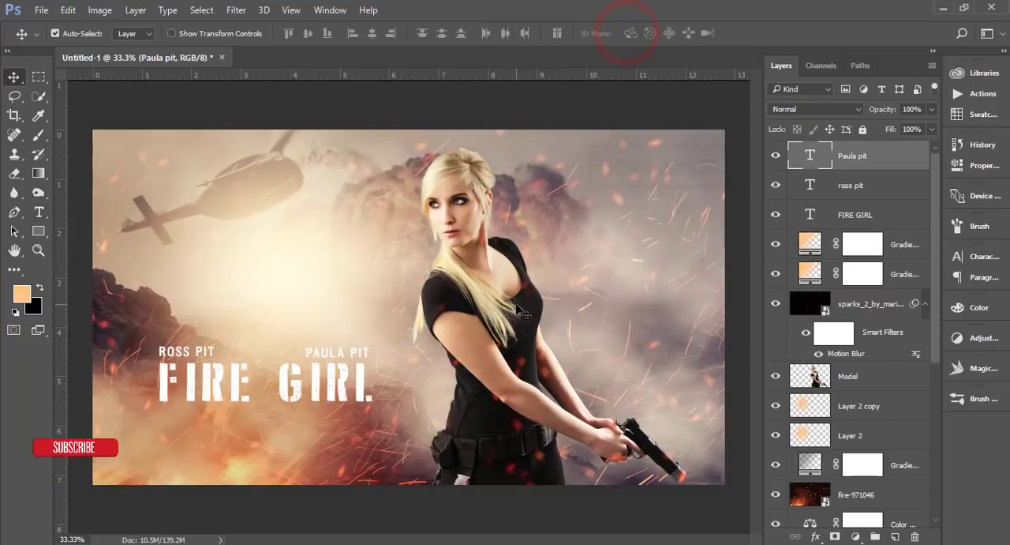
left_click(902, 186, "ctrl")
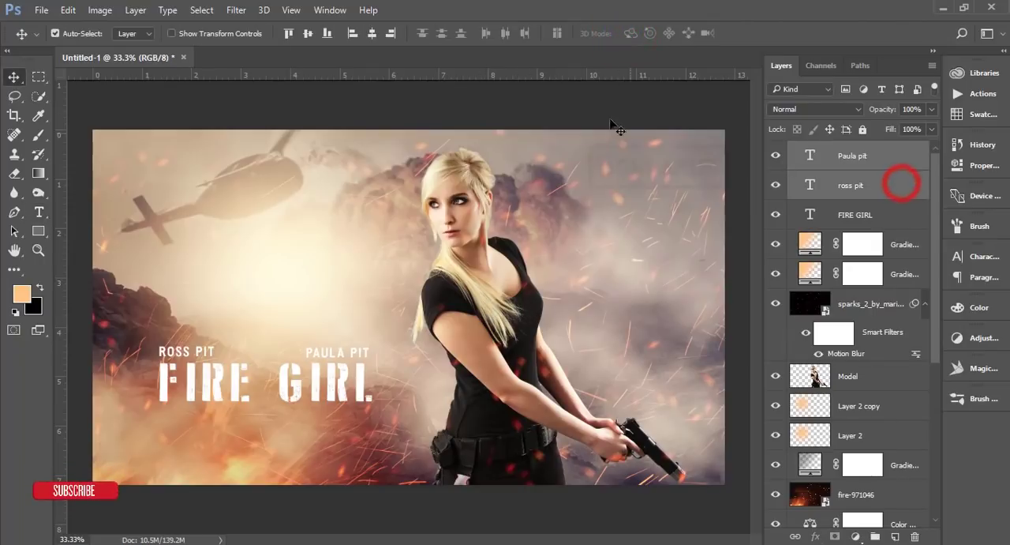
left_click(304, 34)
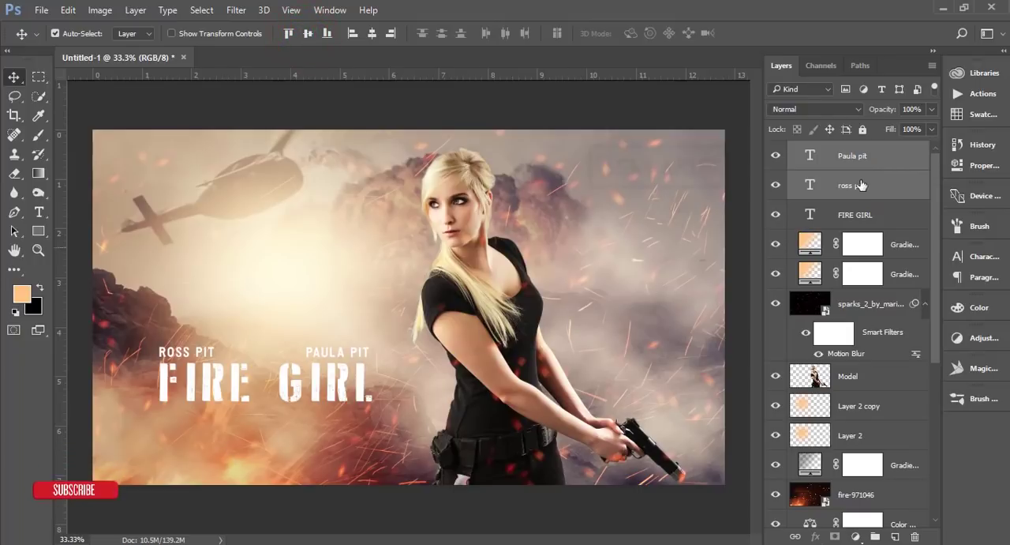
Step: Duplicate the second actor's name line and move the copy below the FIRE GIRL title
left_click(895, 158)
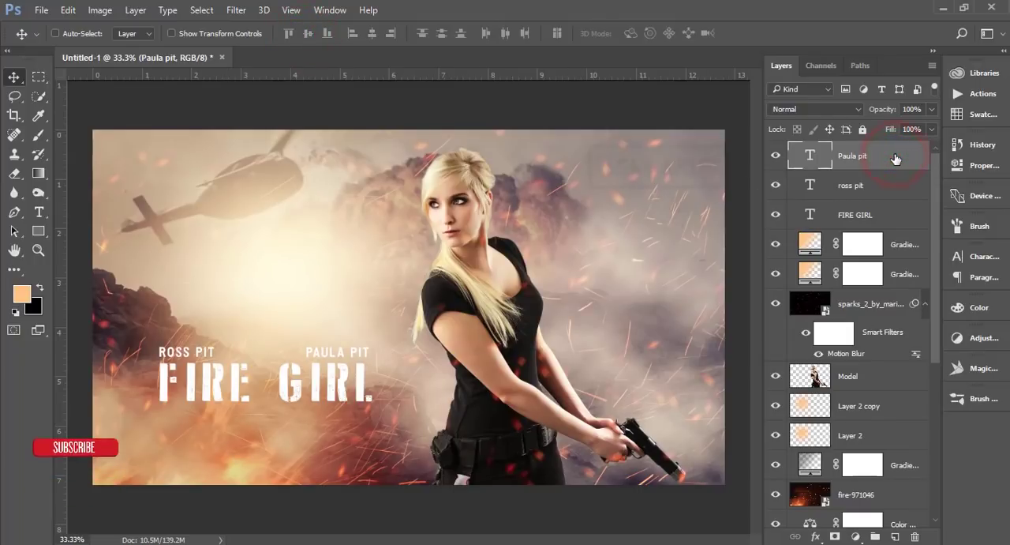
key("ctrl+j")
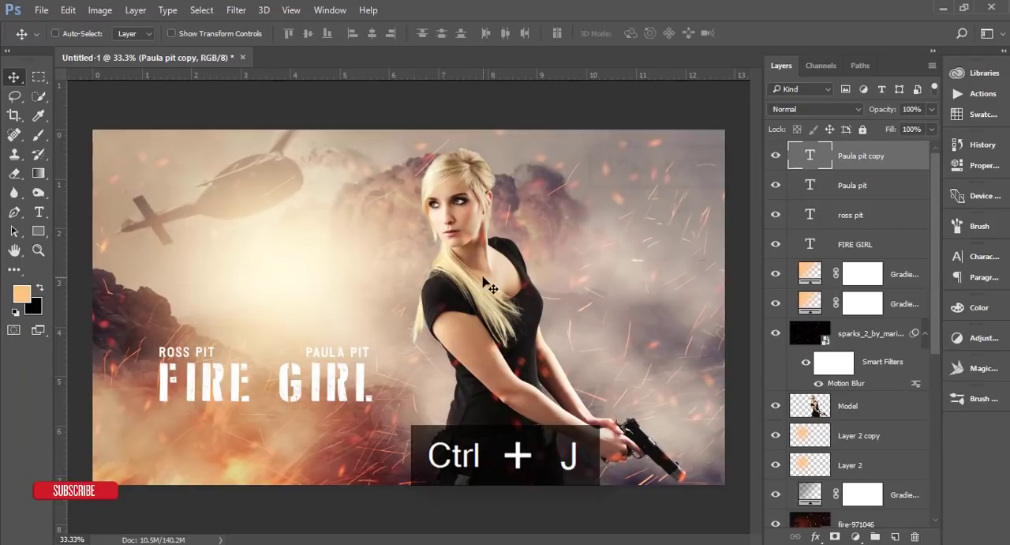
key("ctrl+t")
left_click_drag(355, 353, 283, 420)
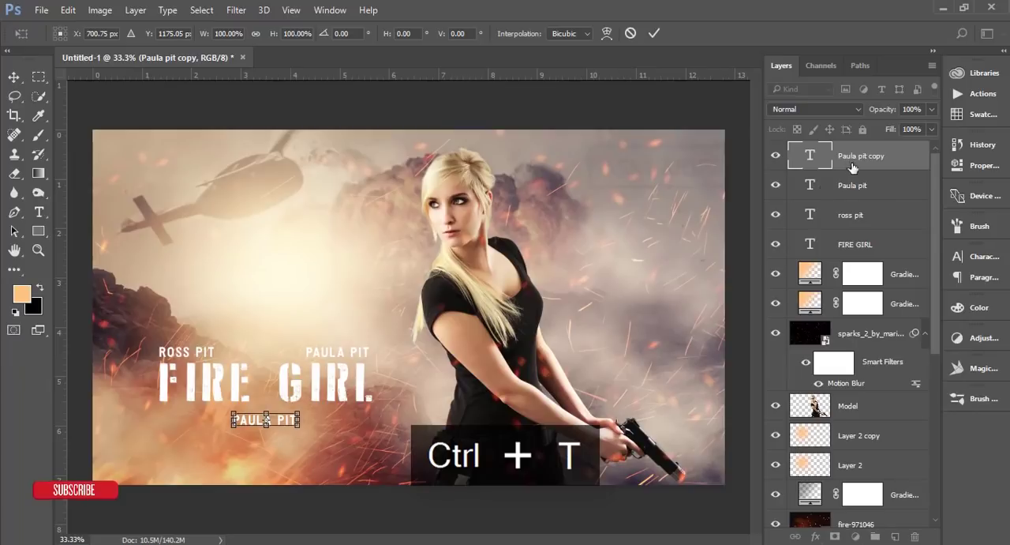
key("Return")
Step: Replace the text of the line below the title with "Designed by" followed by the designer's name and commit it
double_click(809, 155)
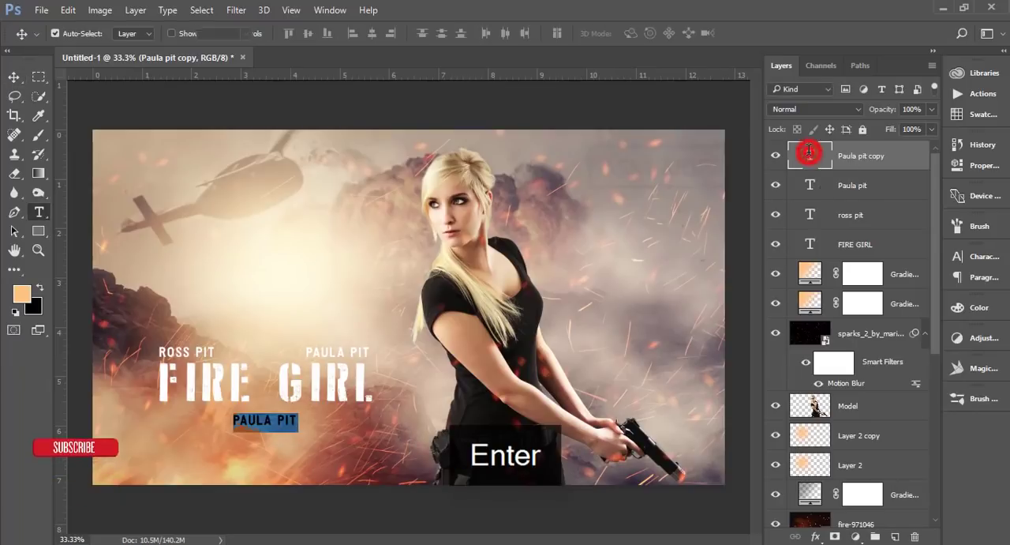
type("DES")
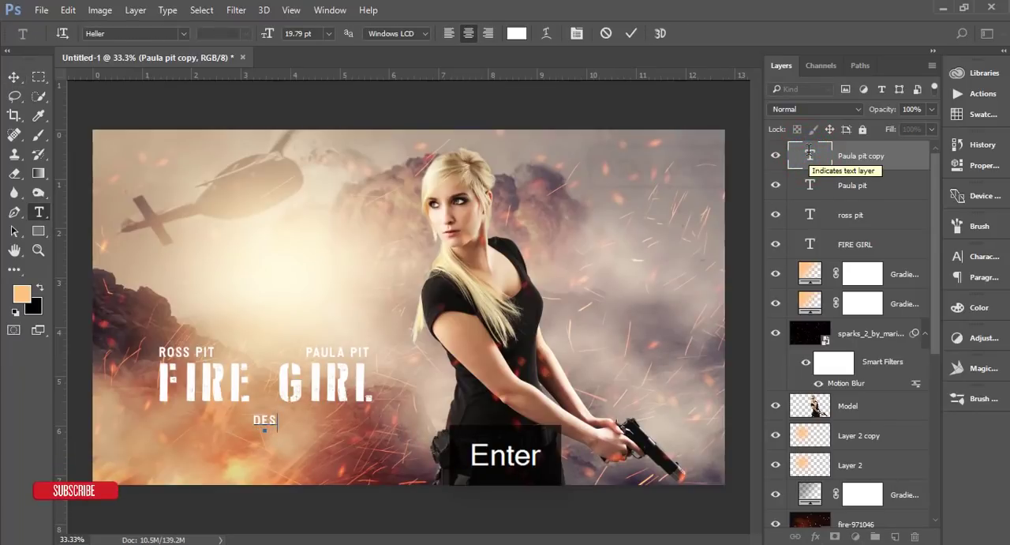
type("G")
key("BackSpace")
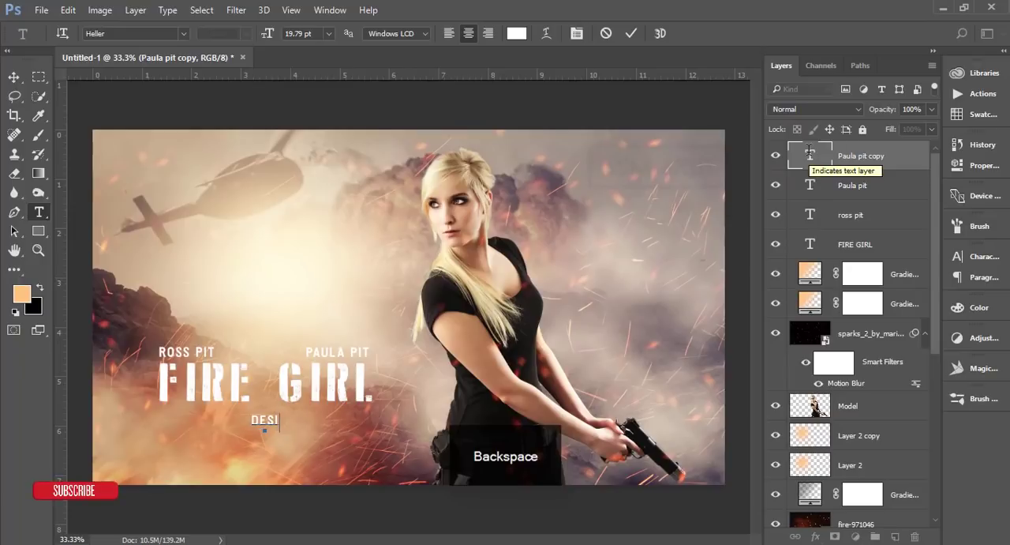
type("IGNED B")
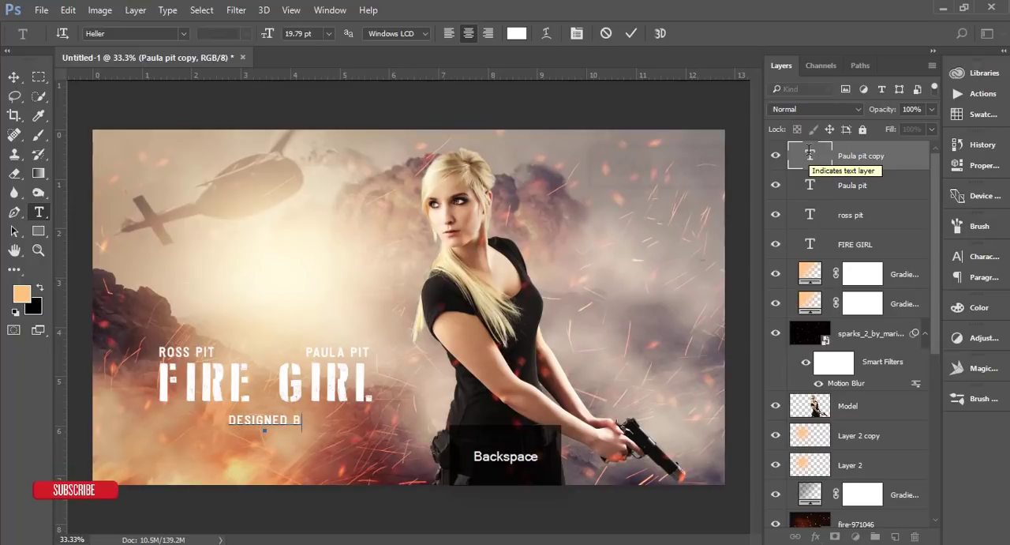
type("Y ASM ARIF")
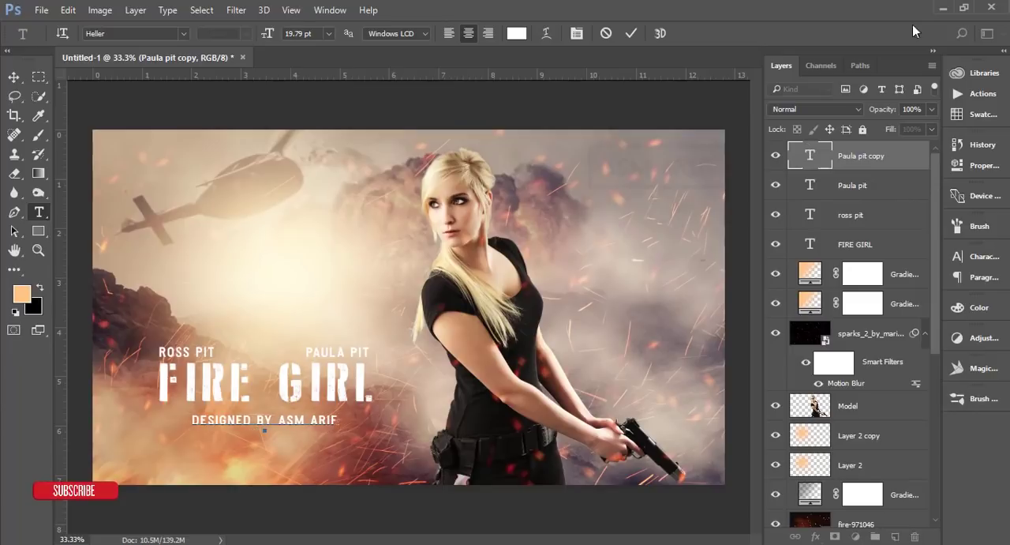
left_click(631, 33)
key("v")
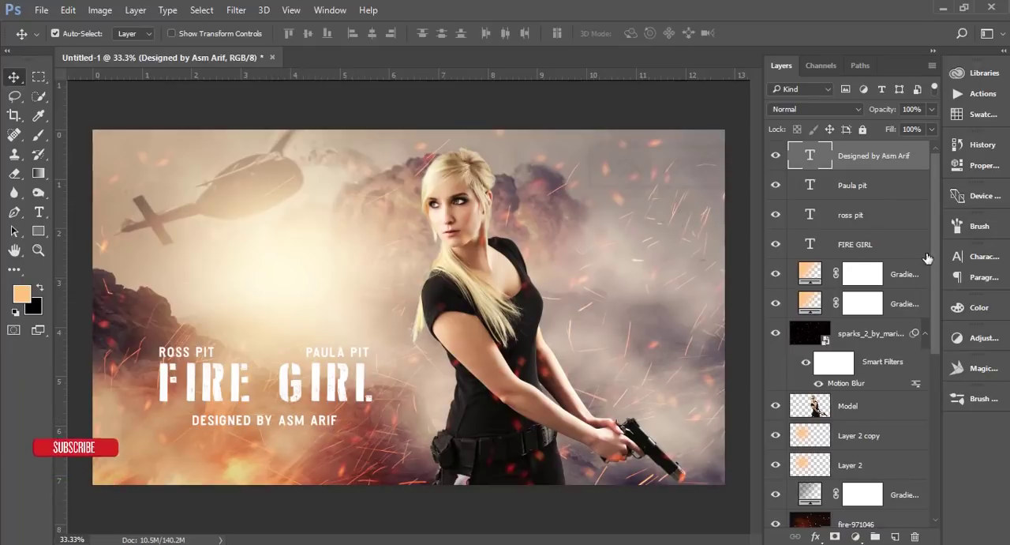
left_click(967, 259)
left_click(976, 261)
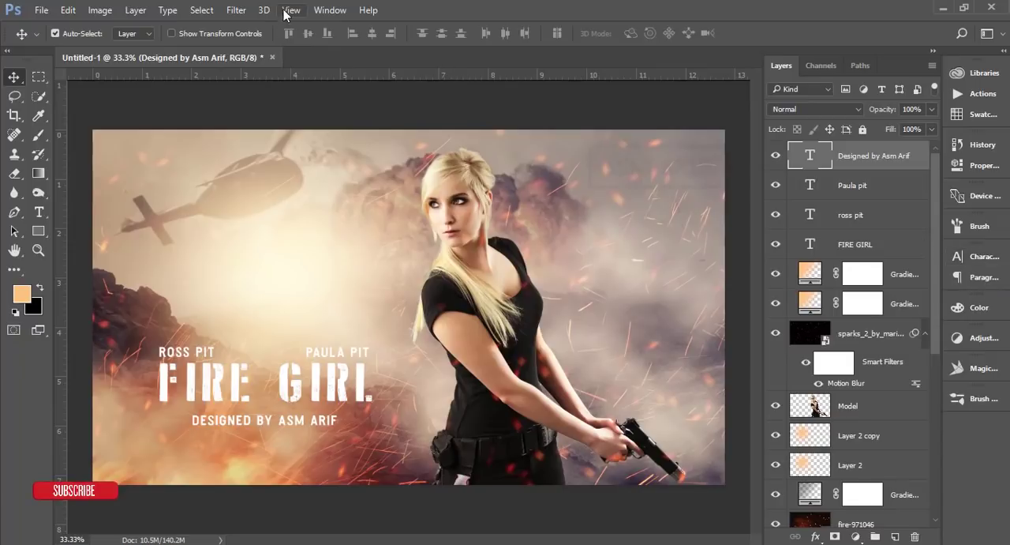
left_click(330, 10)
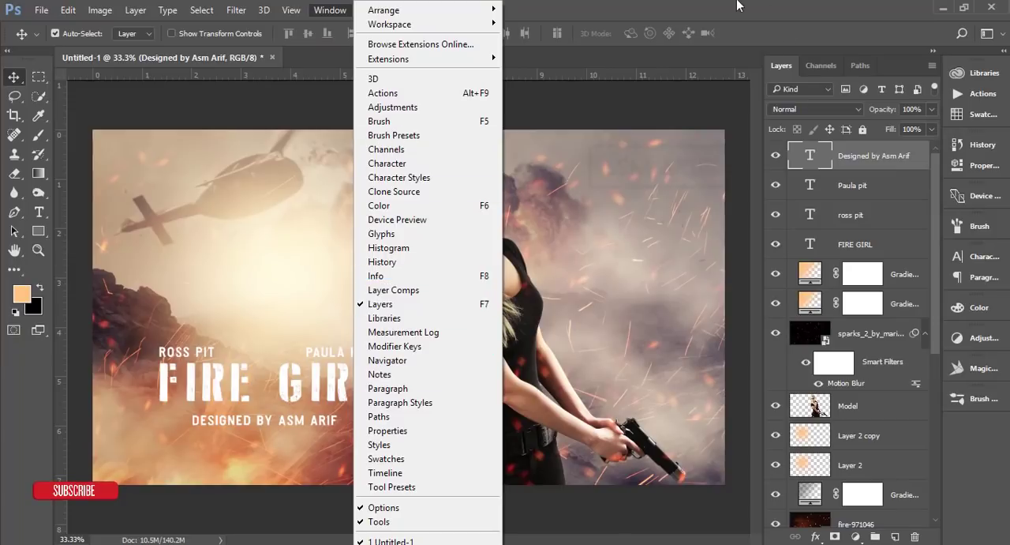
left_click(677, 9)
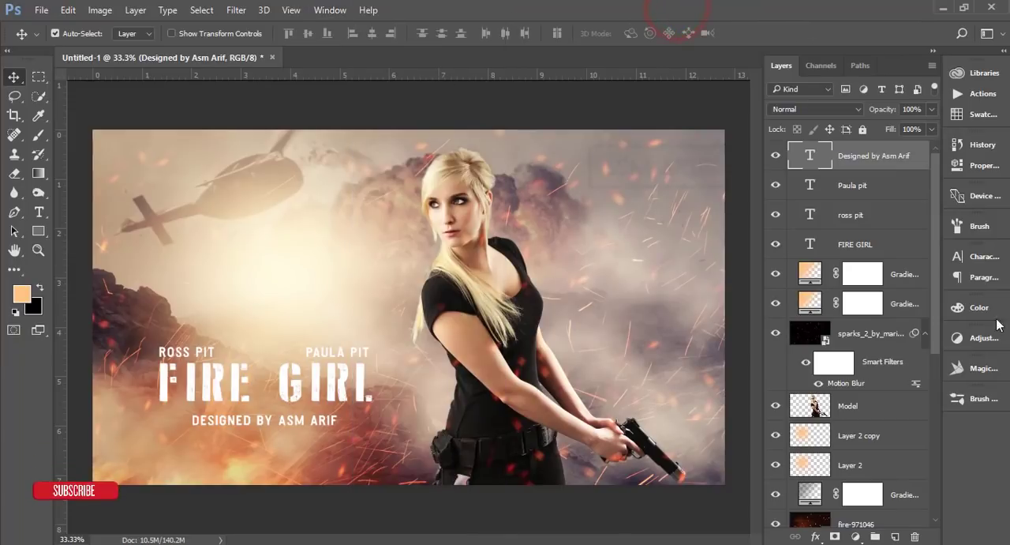
Step: Set the designer credit line's font size to 25.79 pt and its tracking to 140
left_click(981, 258)
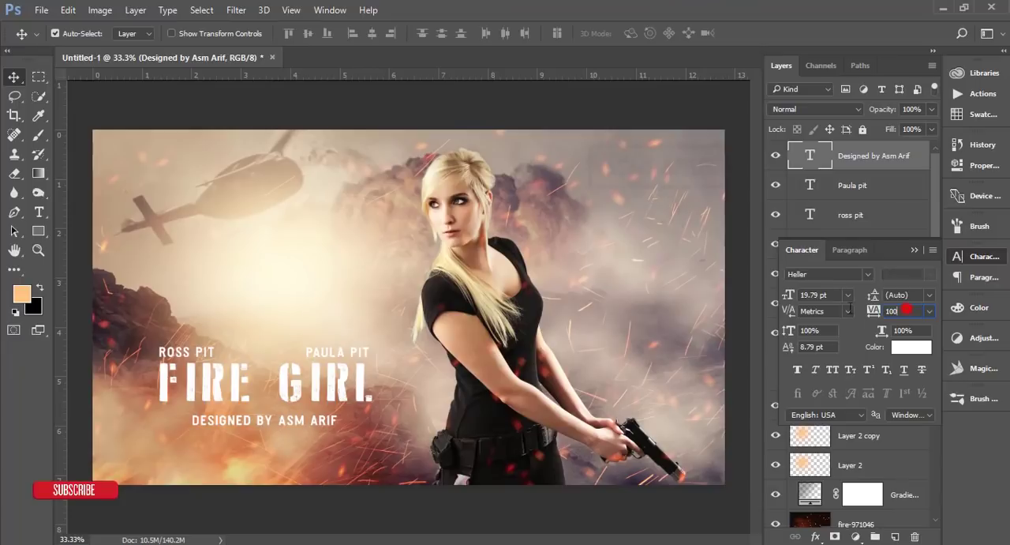
left_click_drag(875, 311, 876, 313)
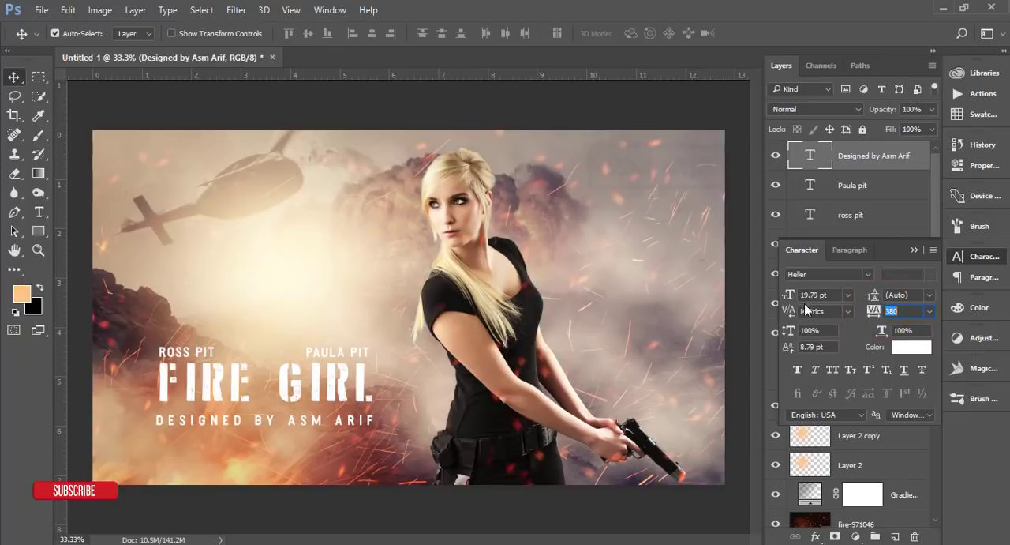
left_click_drag(795, 297, 799, 298)
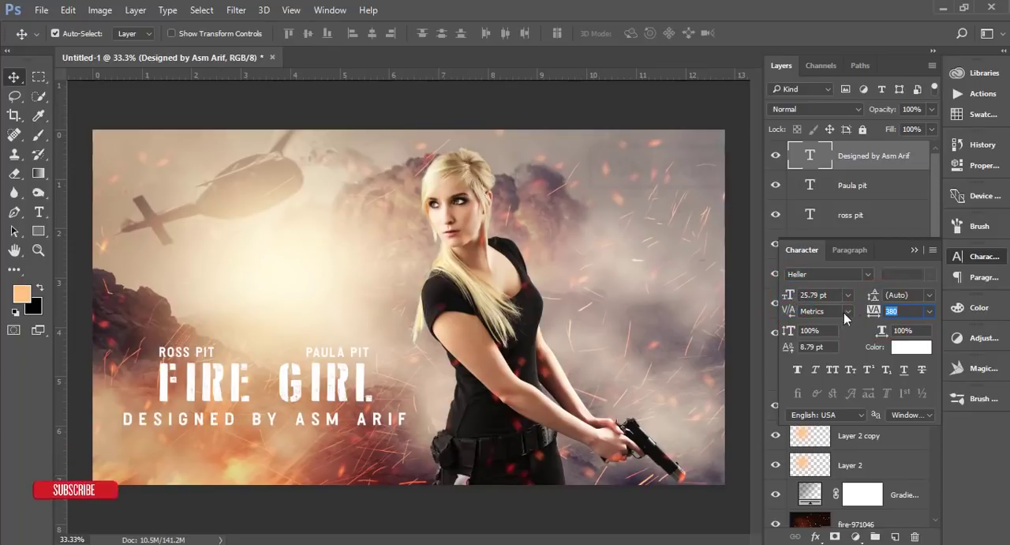
left_click_drag(868, 310, 867, 312)
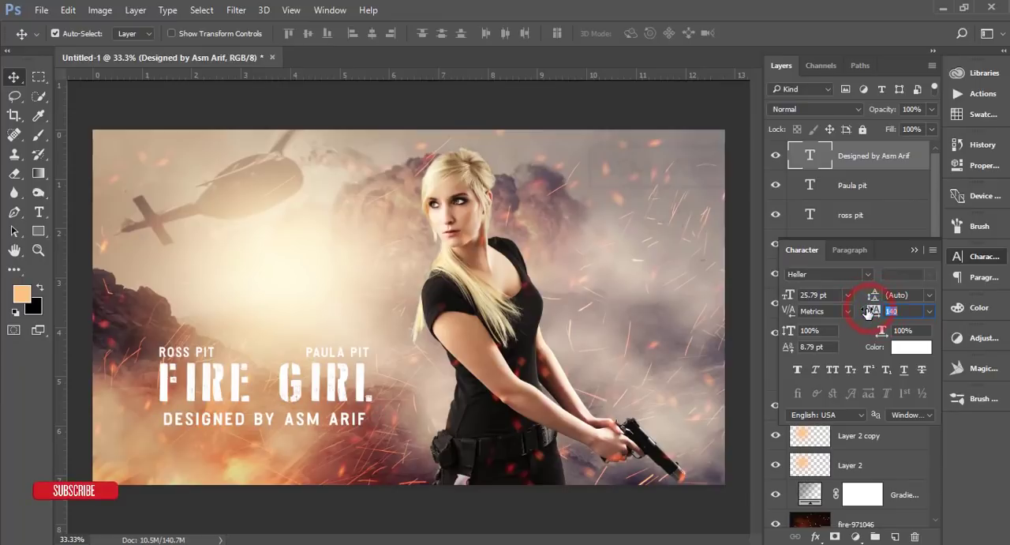
left_click(914, 249)
Step: Scale the designer credit line to about 105% so both its ends line up with the edges of the FIRE GIRL title
key("ctrl+t")
scroll(374, 471, "up", 2)
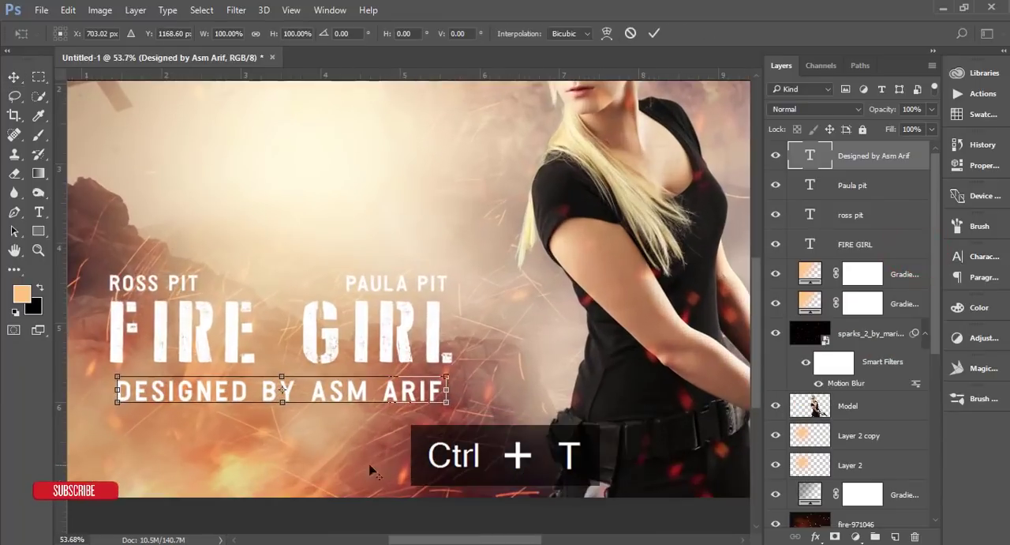
scroll(374, 471, "up", 2)
left_click_drag(474, 392, 492, 401)
left_click_drag(492, 351, 559, 343)
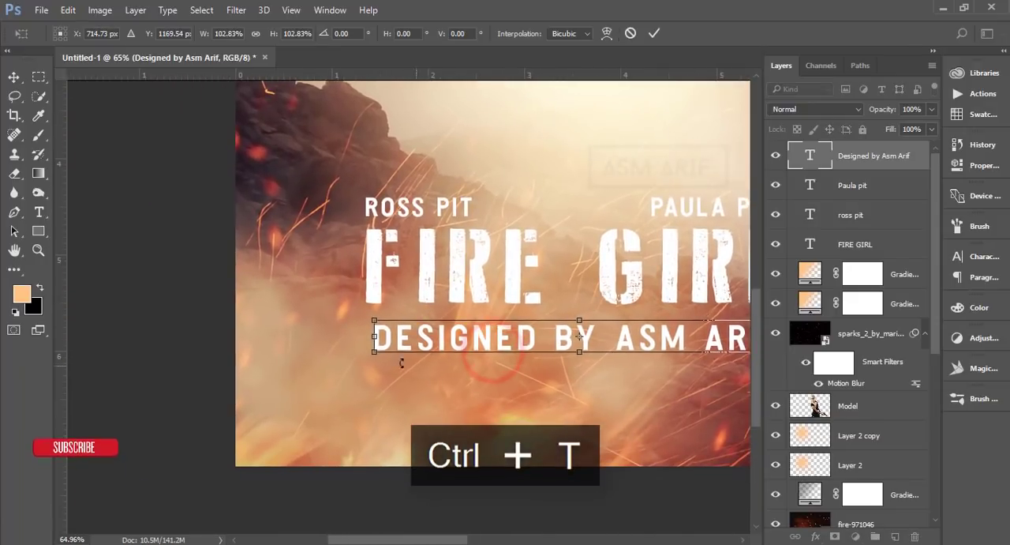
left_click_drag(376, 352, 363, 353)
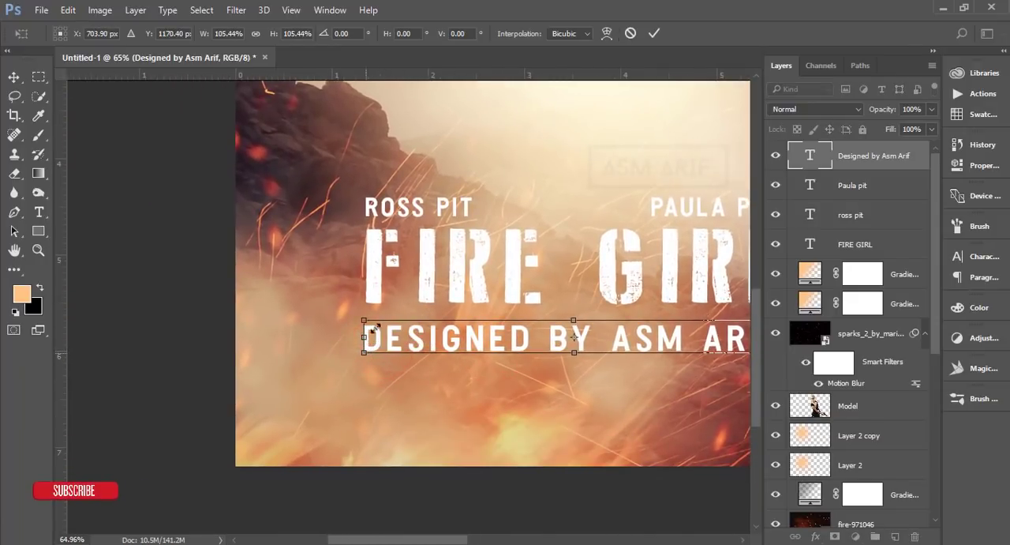
left_click_drag(679, 361, 334, 377)
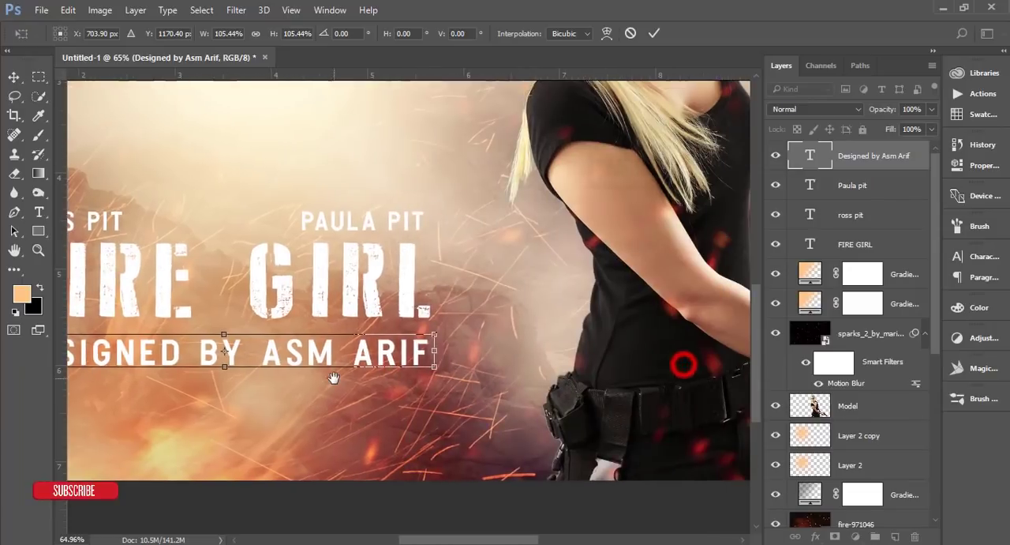
left_click(654, 33)
Step: Group every layer above the Background and stamp all visible content onto a new layer on top
scroll(492, 350, "down", 5)
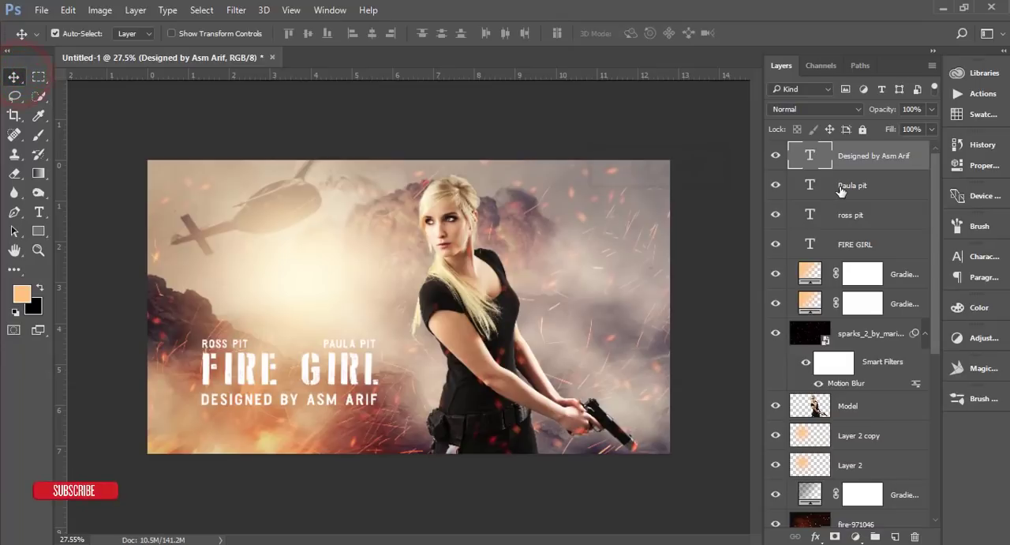
scroll(841, 190, "down", 8)
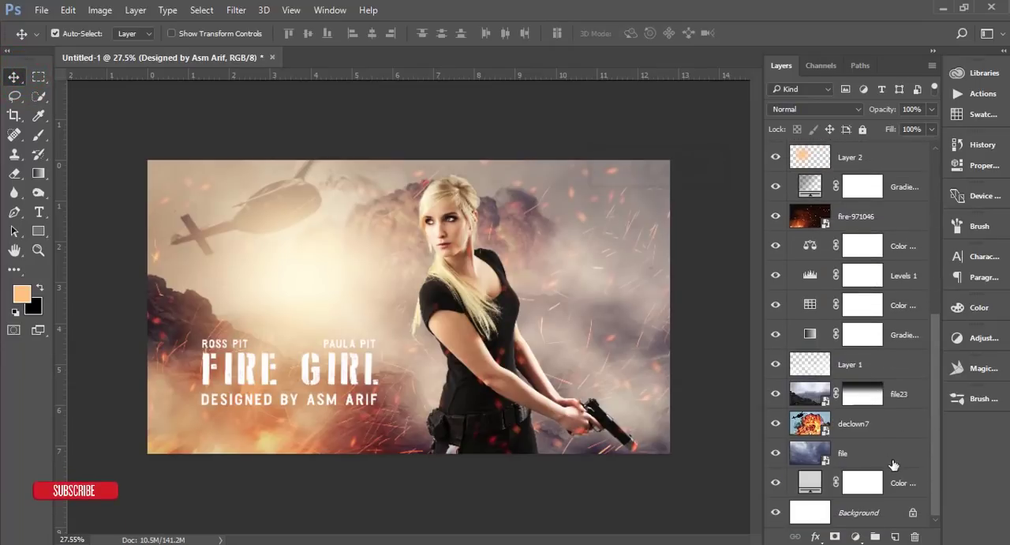
left_click(895, 485, "shift")
key("ctrl+g")
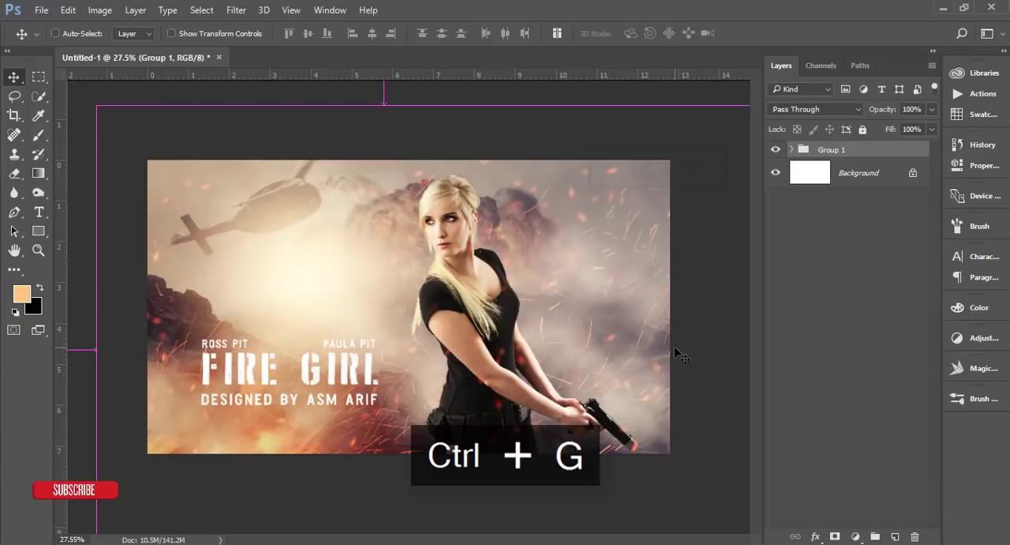
key("ctrl+shift+alt+e")
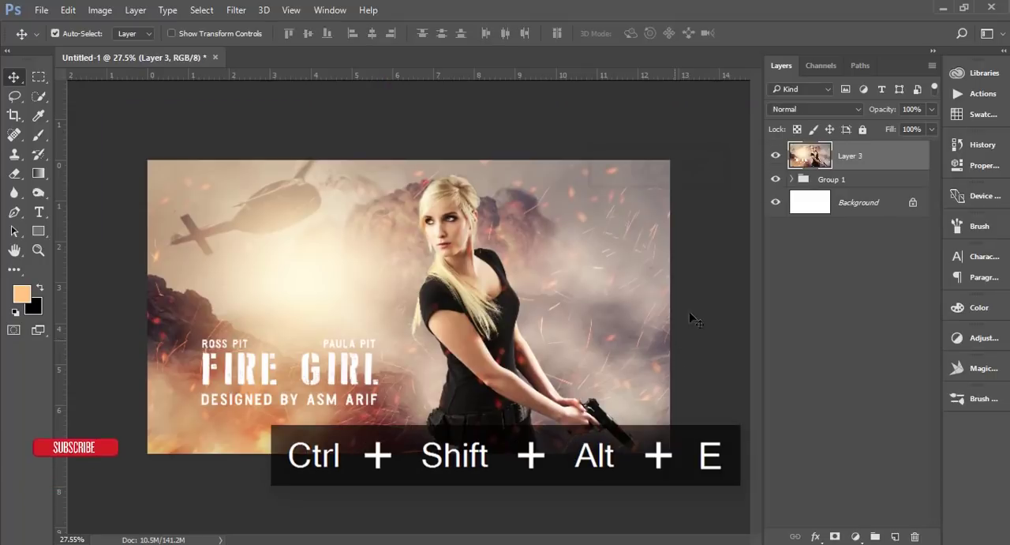
Step: Apply the Camera Raw Filter to the stamped layer using settings loaded from Movie poster 2.xmp in the Documents folder 18-12-18
left_click(240, 10)
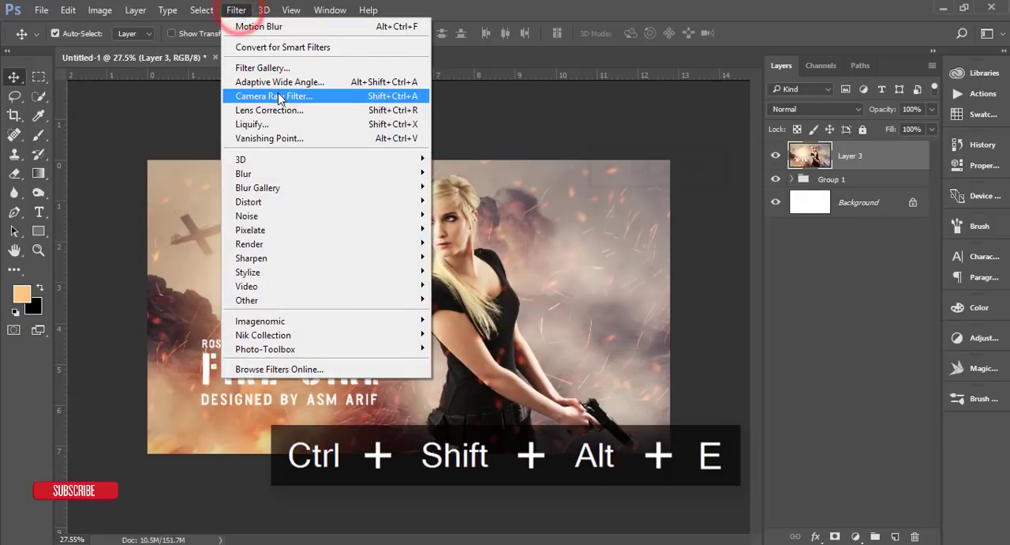
left_click(276, 96)
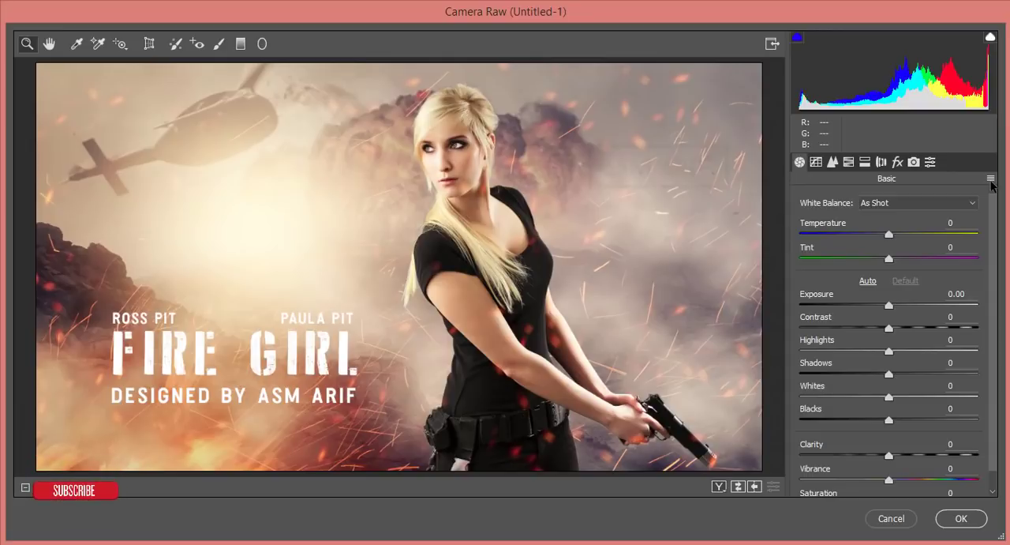
left_click(991, 180)
left_click(910, 323)
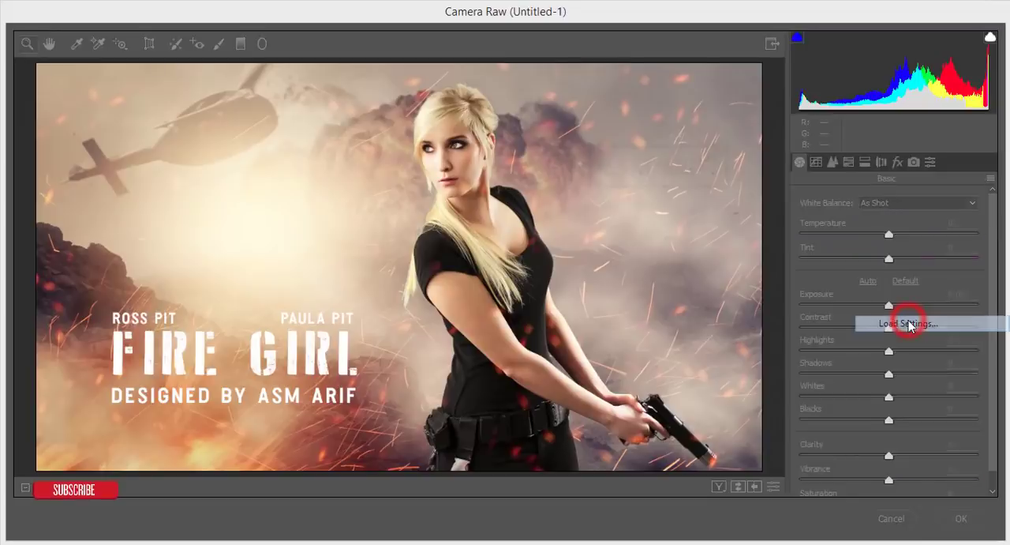
left_click(66, 305)
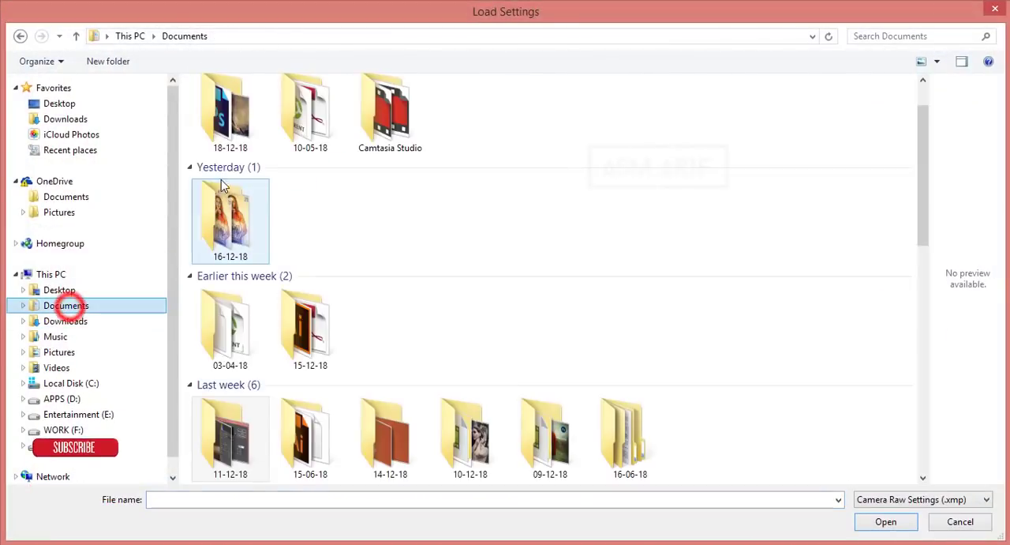
double_click(229, 142)
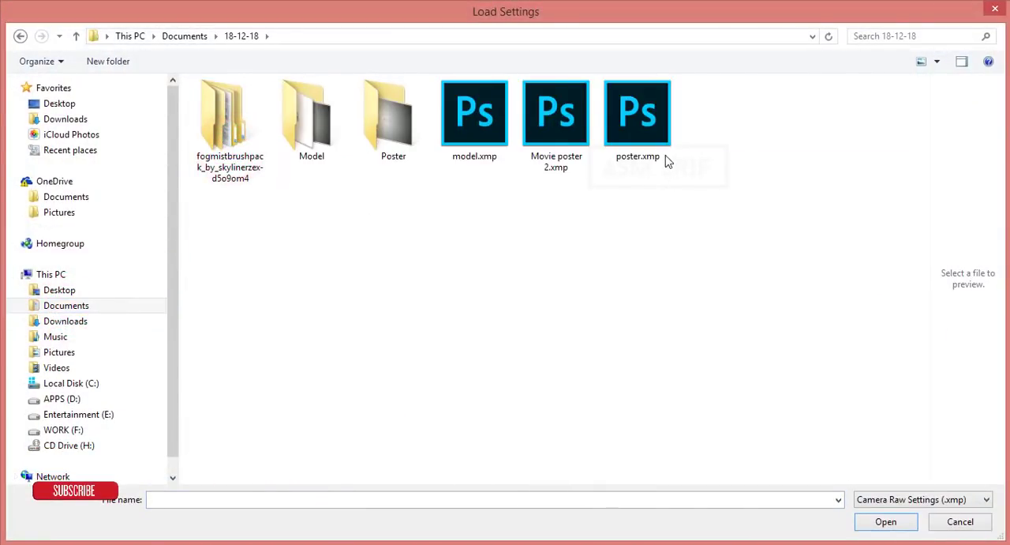
left_click(655, 134)
left_click(554, 121)
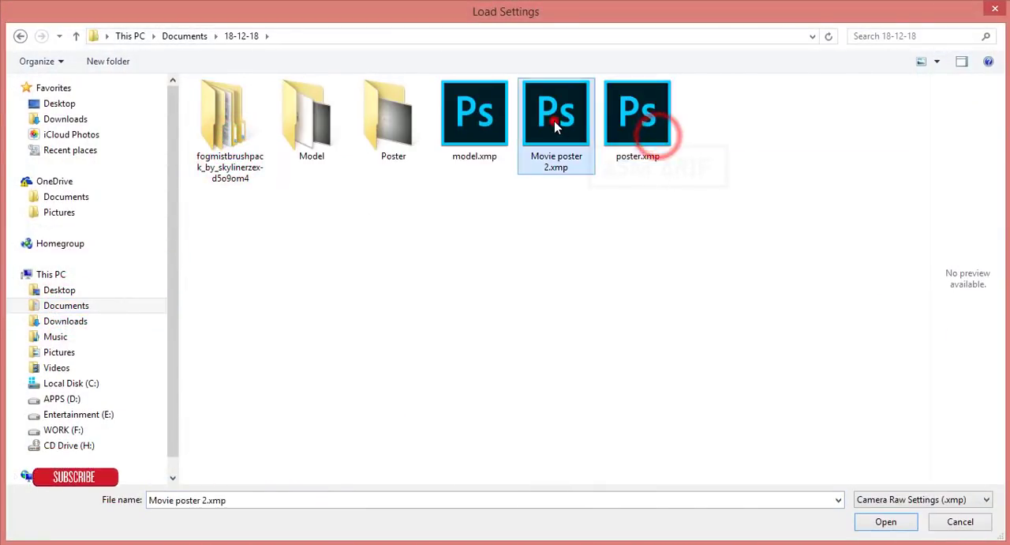
left_click(868, 522)
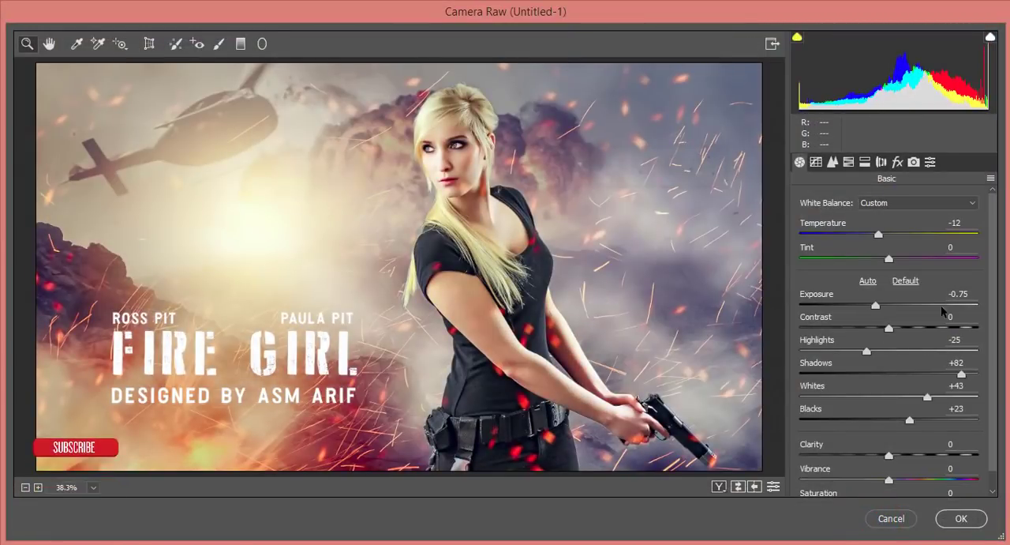
left_click(959, 518)
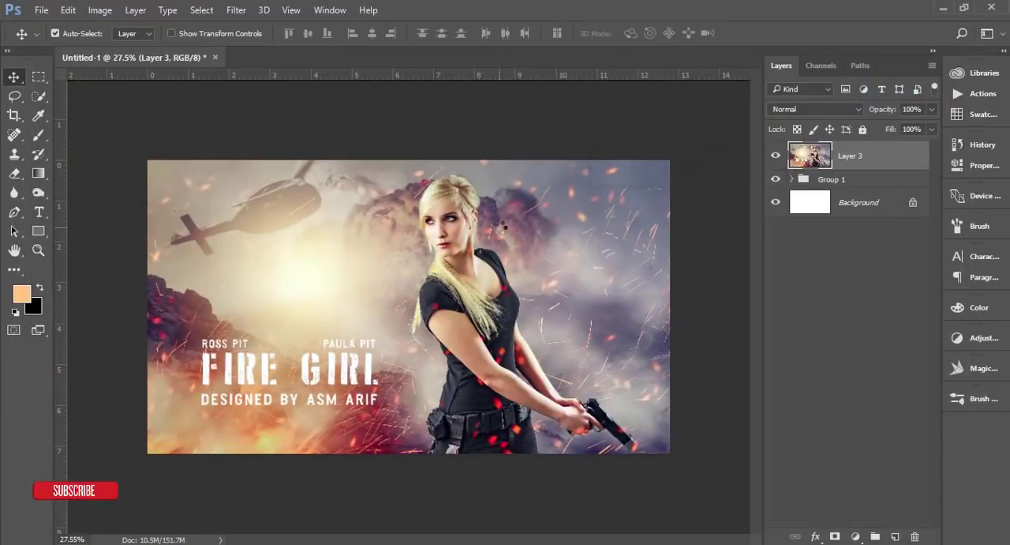
Step: Apply the Color Efex Pro 4 Cross Processing filter to the graded layer with method L02 and 30% strength
key("ctrl+plus")
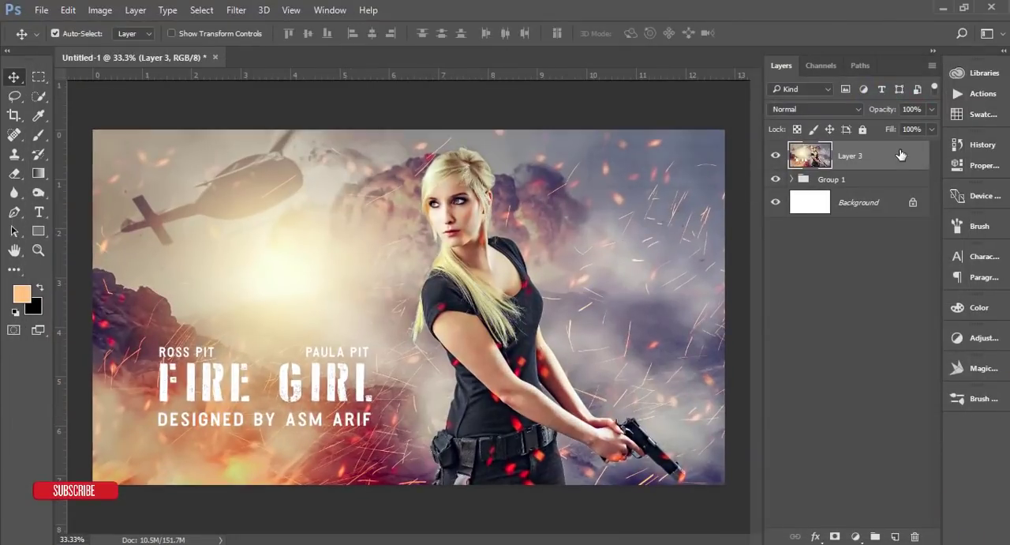
left_click(236, 10)
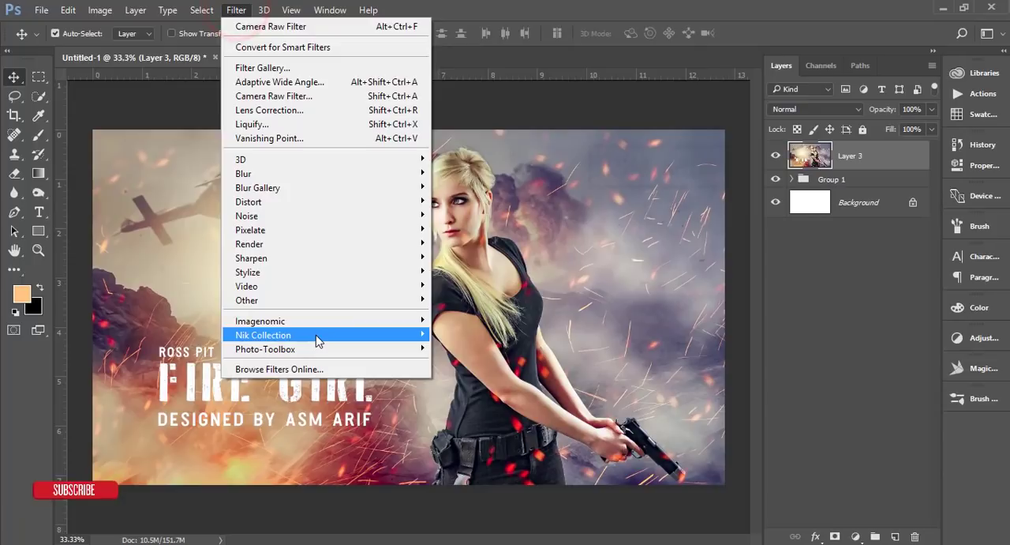
mouse_move(379, 339)
left_click(158, 348)
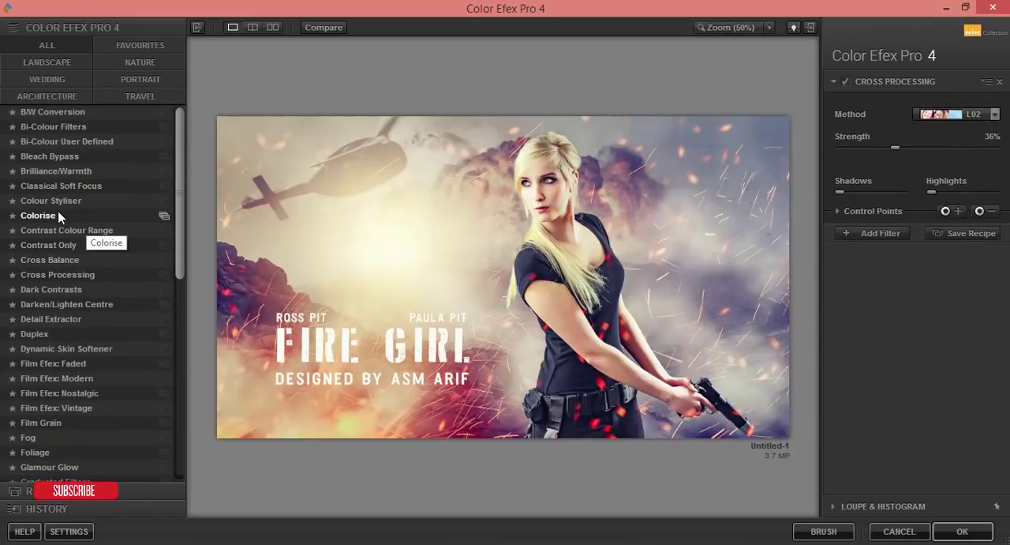
left_click(56, 273)
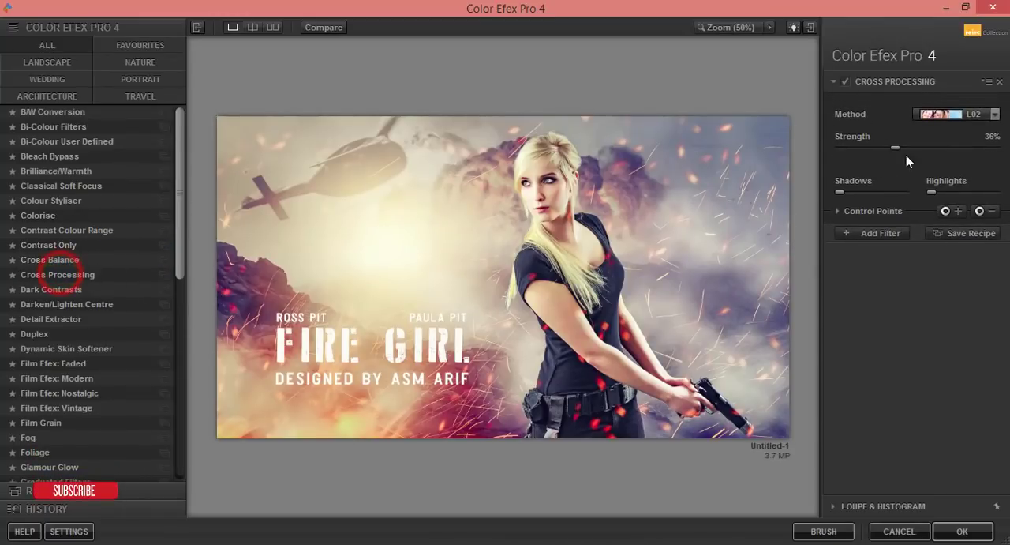
left_click(82, 277)
left_click(994, 113)
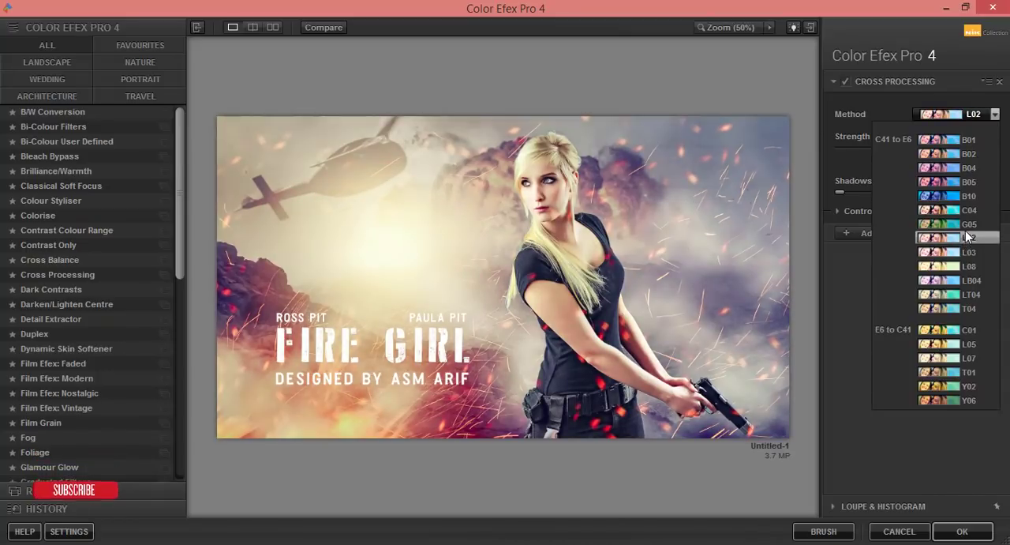
left_click(968, 237)
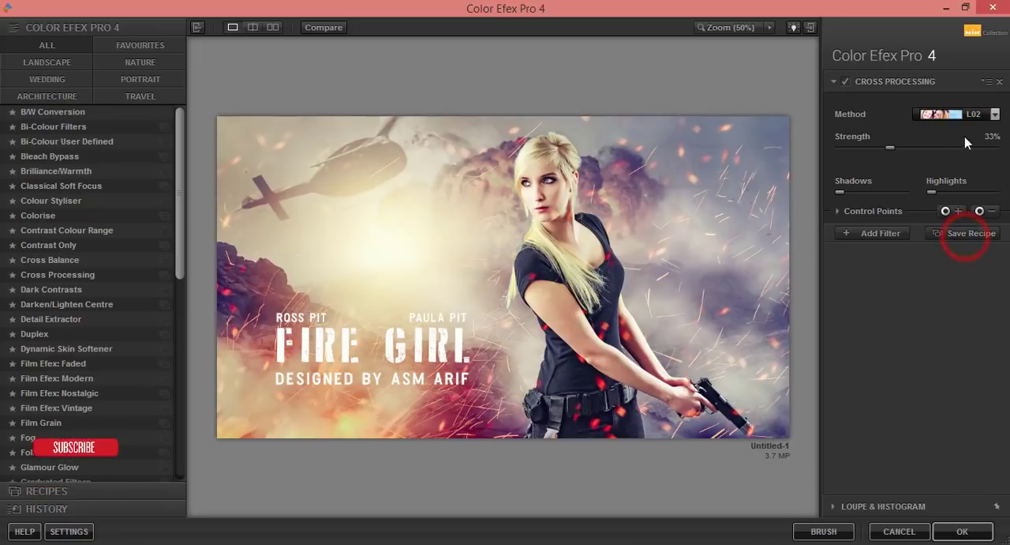
left_click(995, 114)
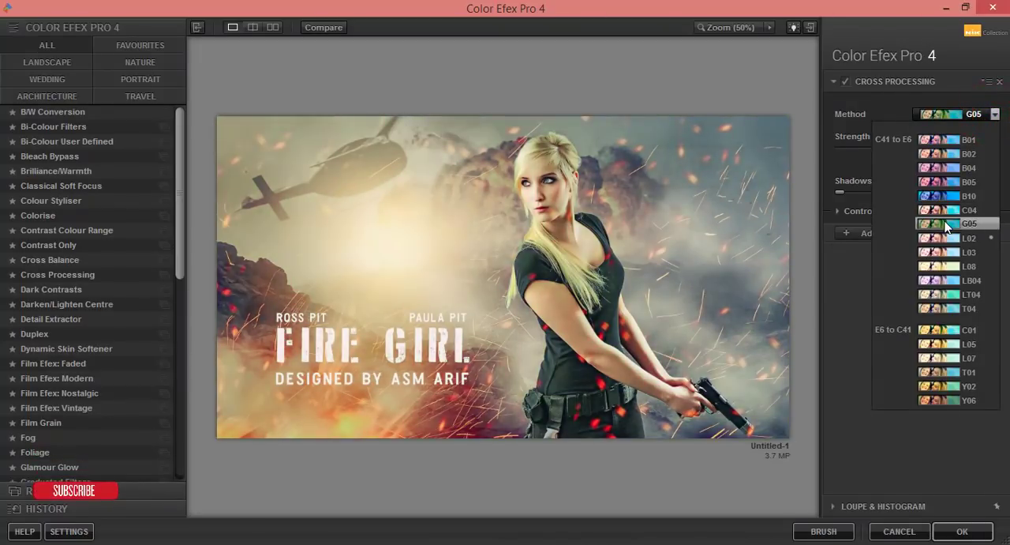
left_click(968, 238)
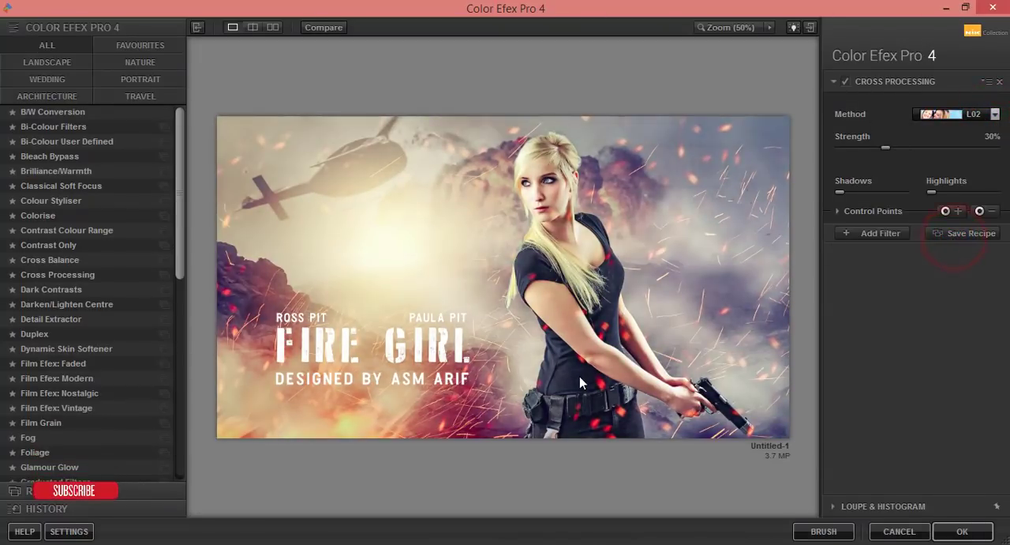
left_click(961, 534)
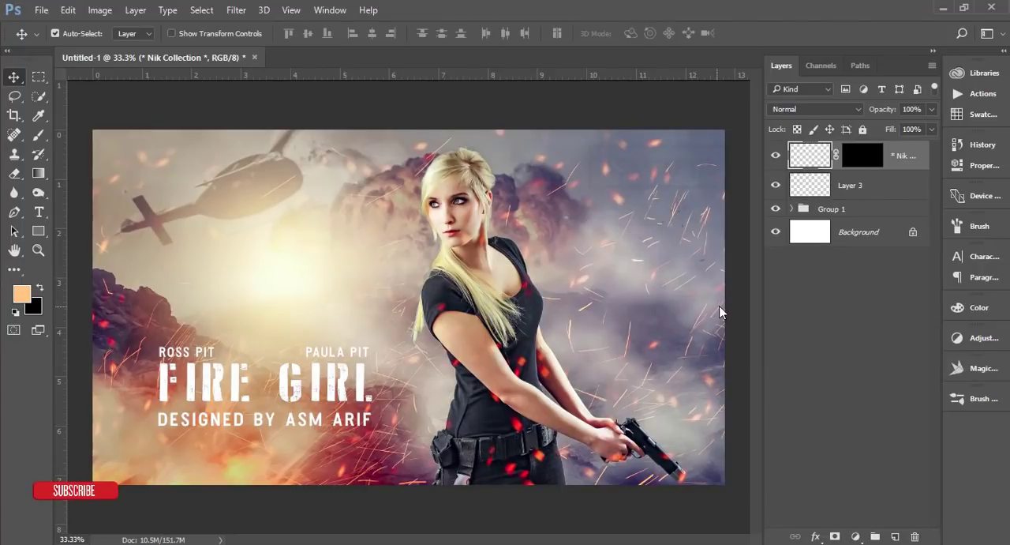
Step: Add a Gradient Fill layer on top using the dark-to-transparent preset and the Radial style
left_click(856, 537)
left_click(881, 226)
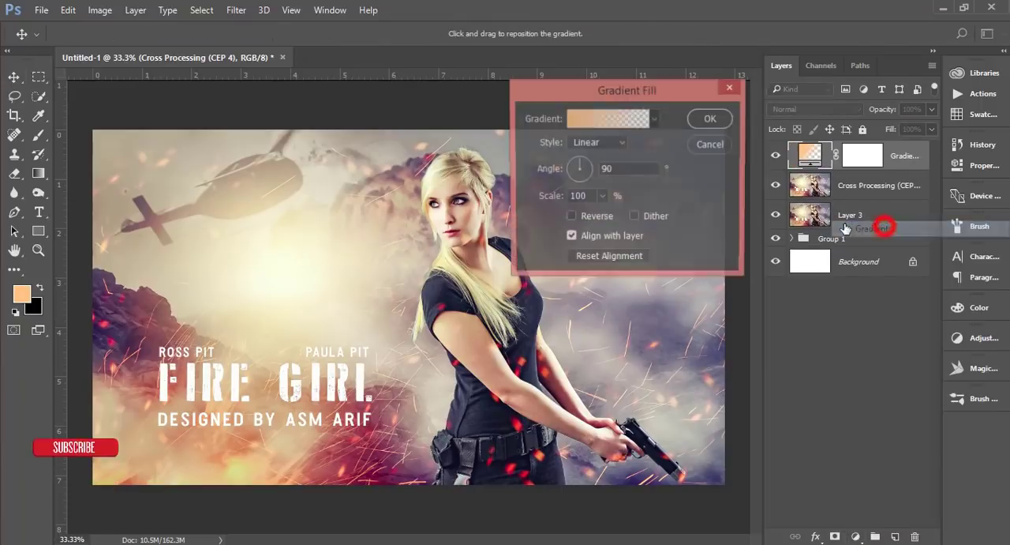
left_click(654, 118)
left_click(631, 197)
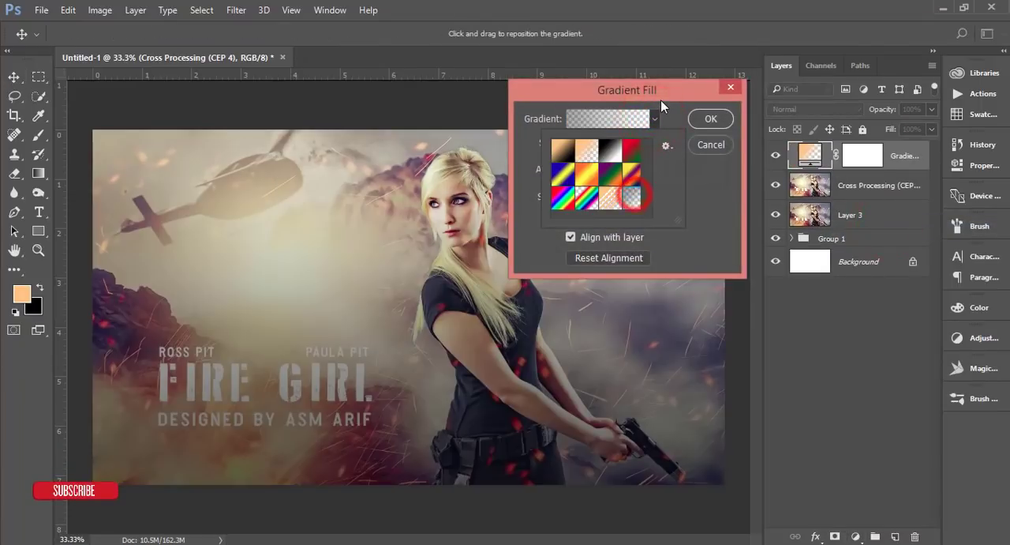
left_click(661, 99)
left_click(612, 142)
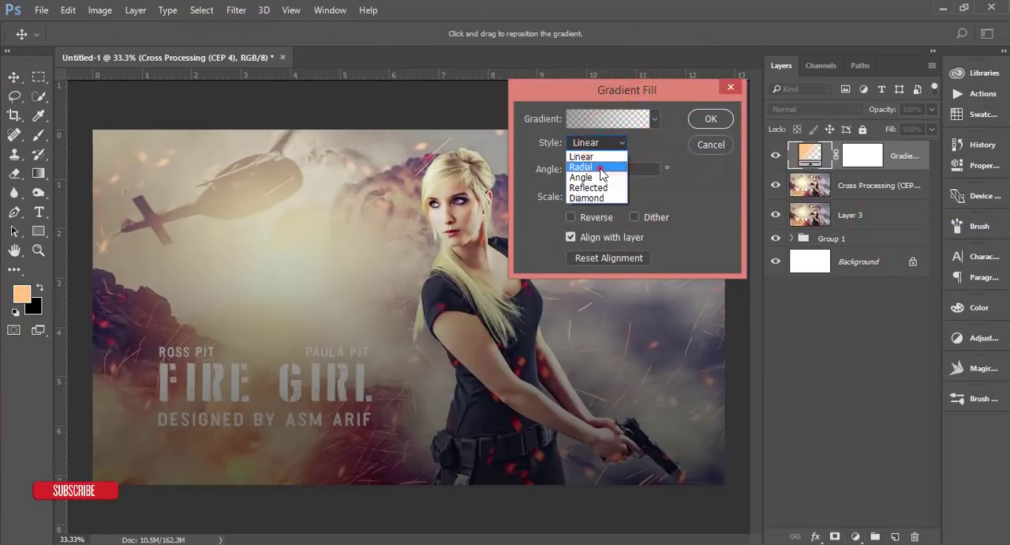
left_click(601, 167)
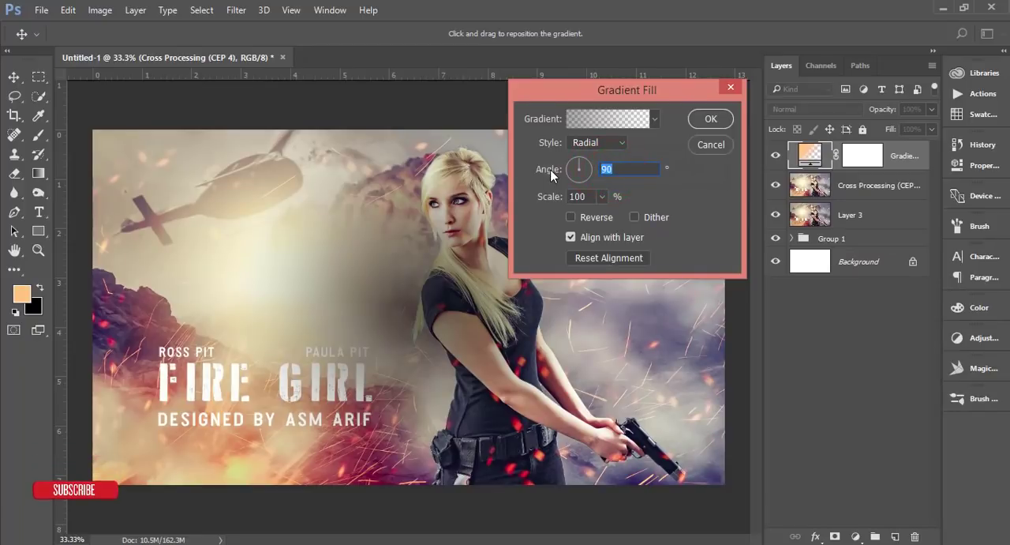
Step: Set the gradient fill's angle to 0° and scale to 250%, enable Reverse and Dither, and confirm it as a vignette
type("0")
left_click(583, 197)
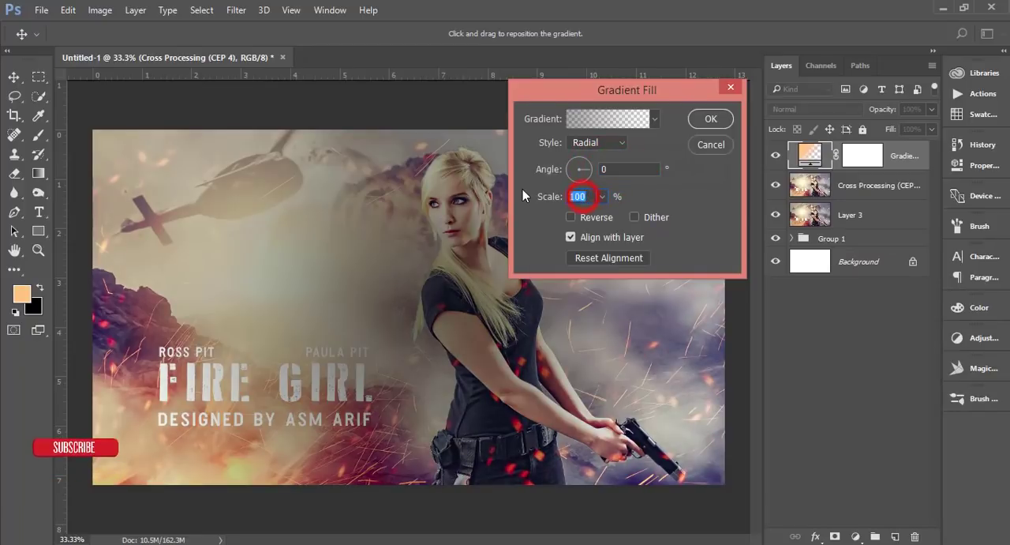
type("250")
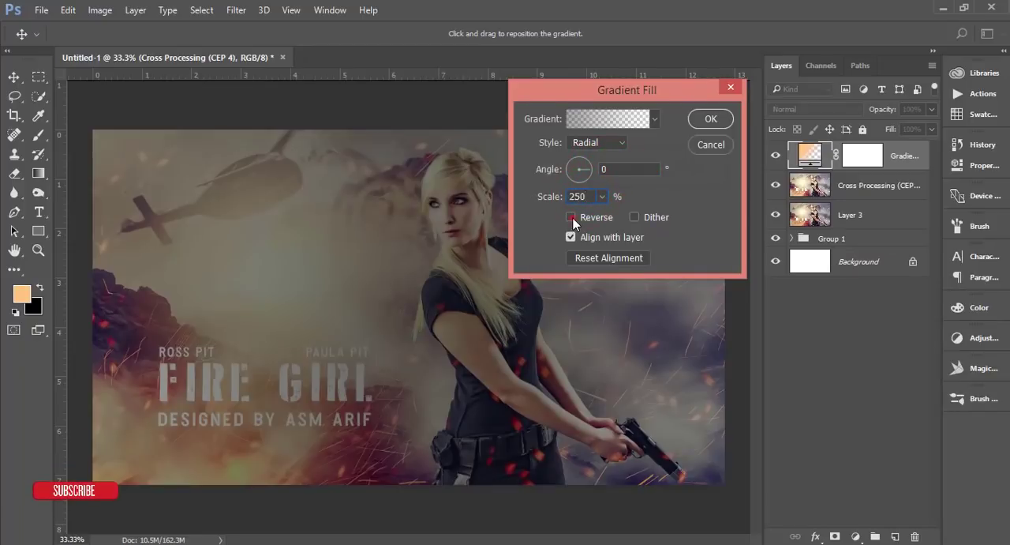
left_click(570, 216)
left_click(347, 261)
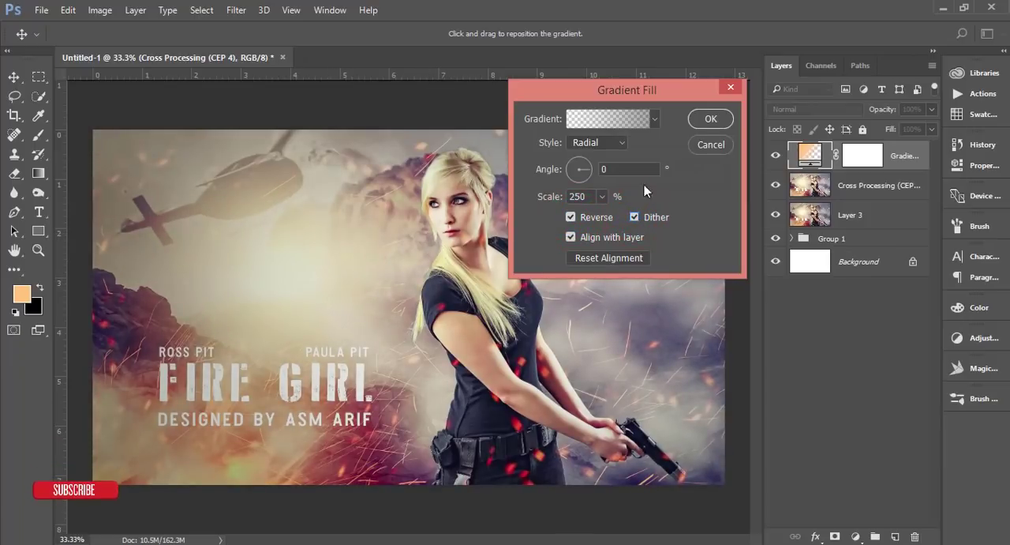
left_click(709, 120)
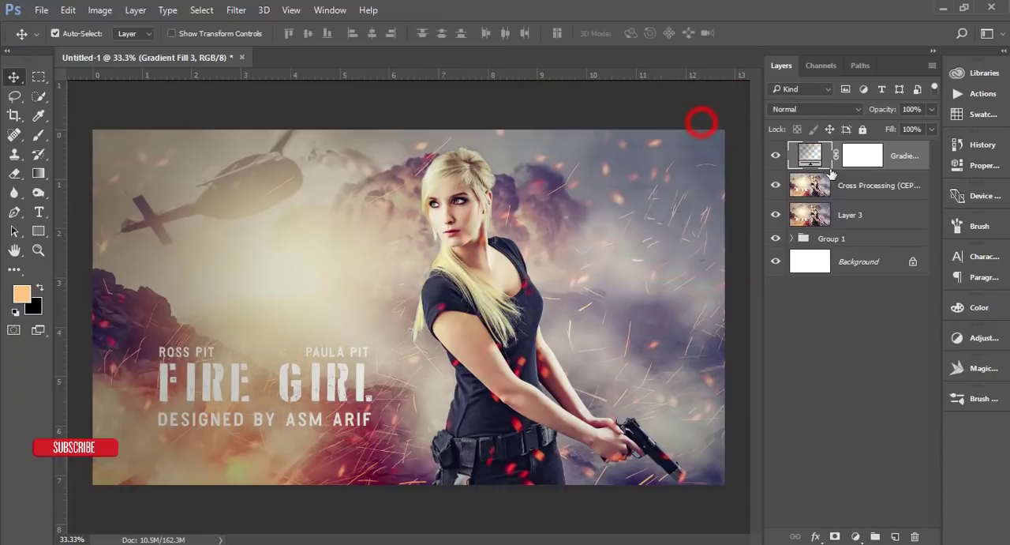
Step: Paint black on the gradient fill's mask over the FIRE GIRL title and credits with a soft 700 px brush to keep the text bright
left_click(868, 156)
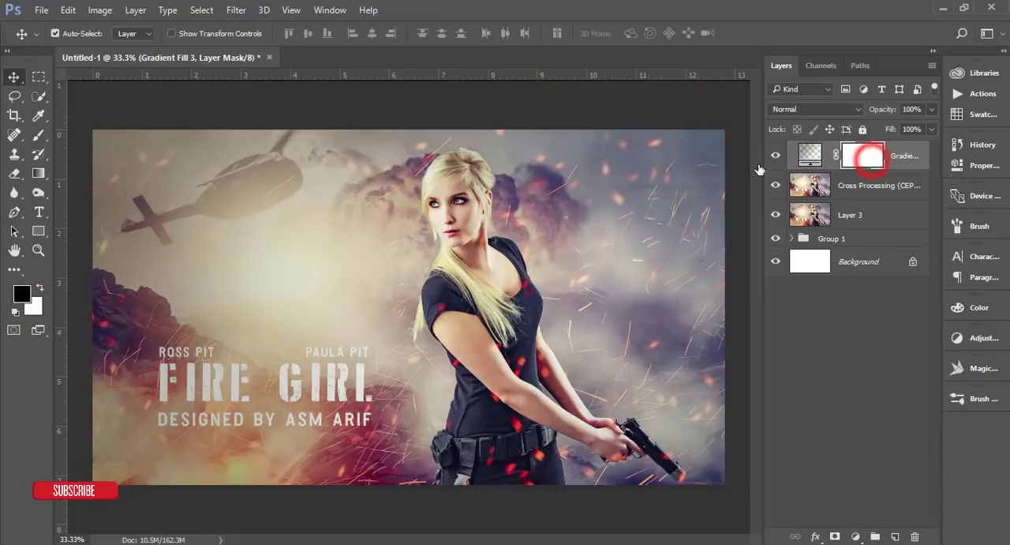
left_click(34, 140)
right_click(300, 243)
left_click(623, 21)
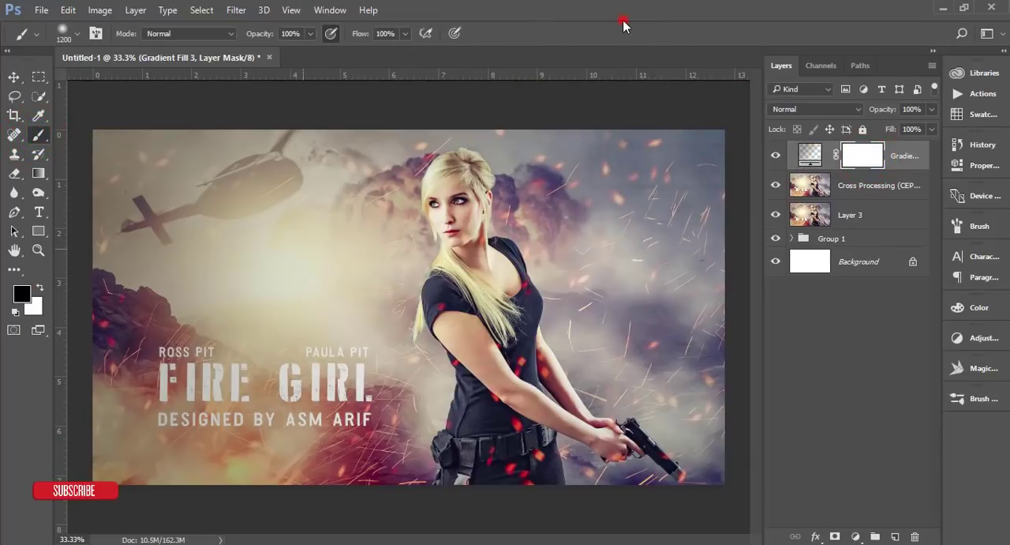
key("bracketleft")
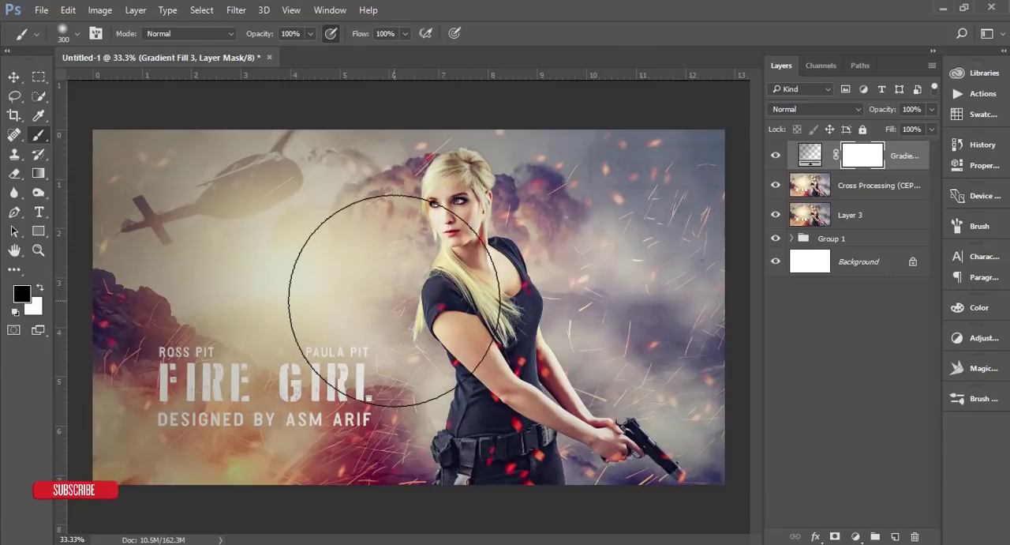
key("bracketleft")
key("bracketleft")
key("bracketright")
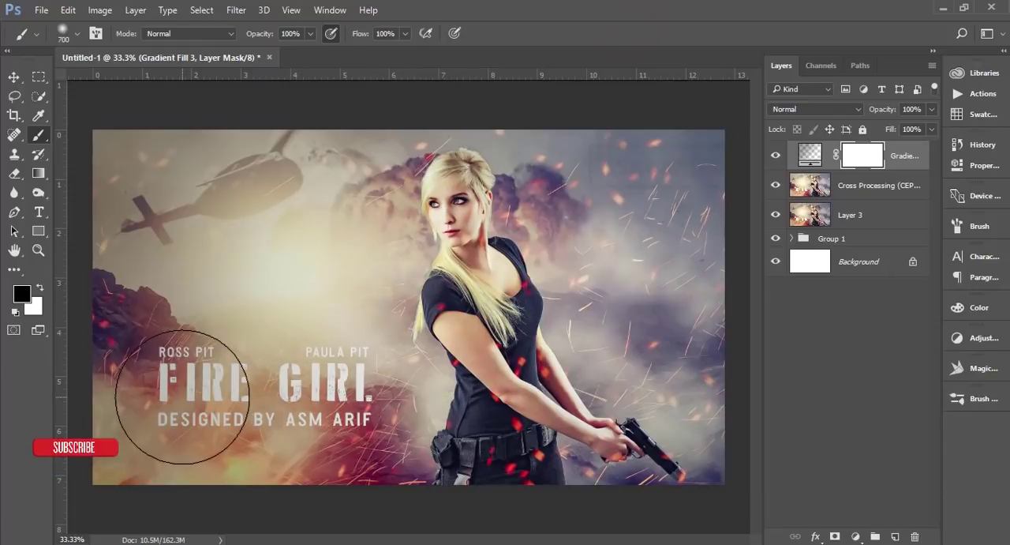
mouse_move(185, 398)
left_mouse_down()
mouse_move(328, 399)
mouse_move(304, 384)
mouse_move(204, 382)
mouse_move(210, 398)
mouse_move(313, 390)
left_mouse_up()
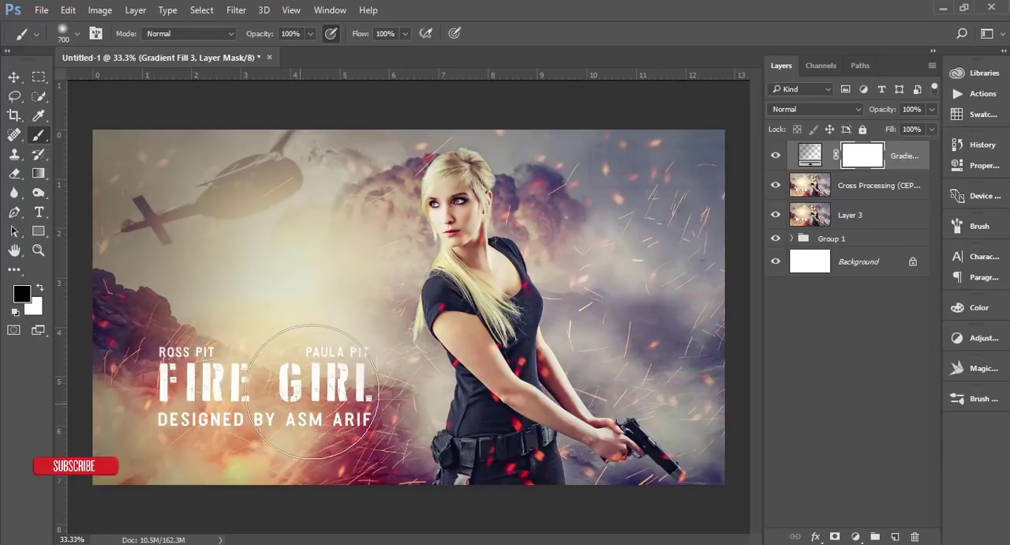
left_click(15, 77)
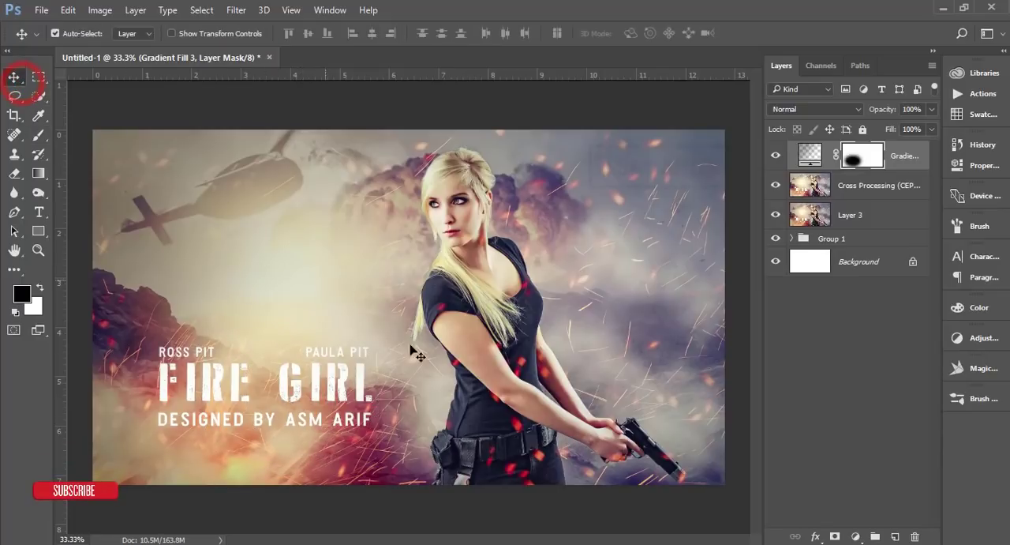
Step: Hide the gradient fill layer to compare the poster without the vignette
left_click(775, 157)
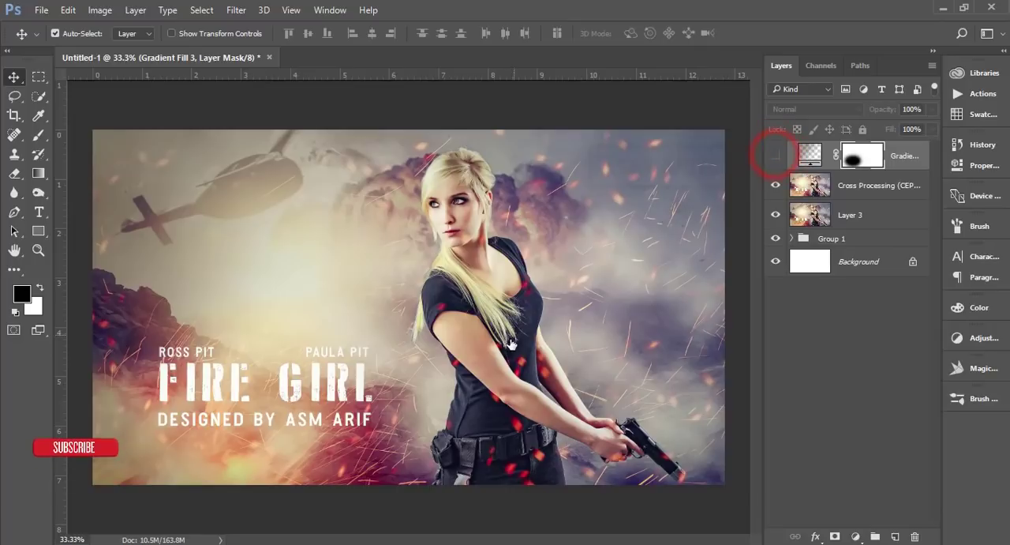
scroll(514, 345, "up", 1)
scroll(514, 345, "up", 1)
scroll(514, 345, "down", 2)
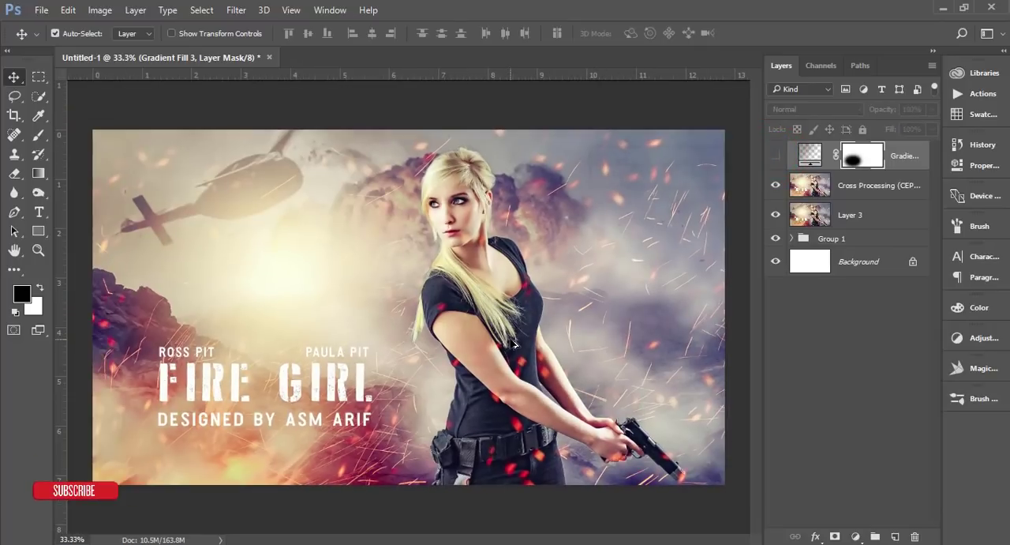